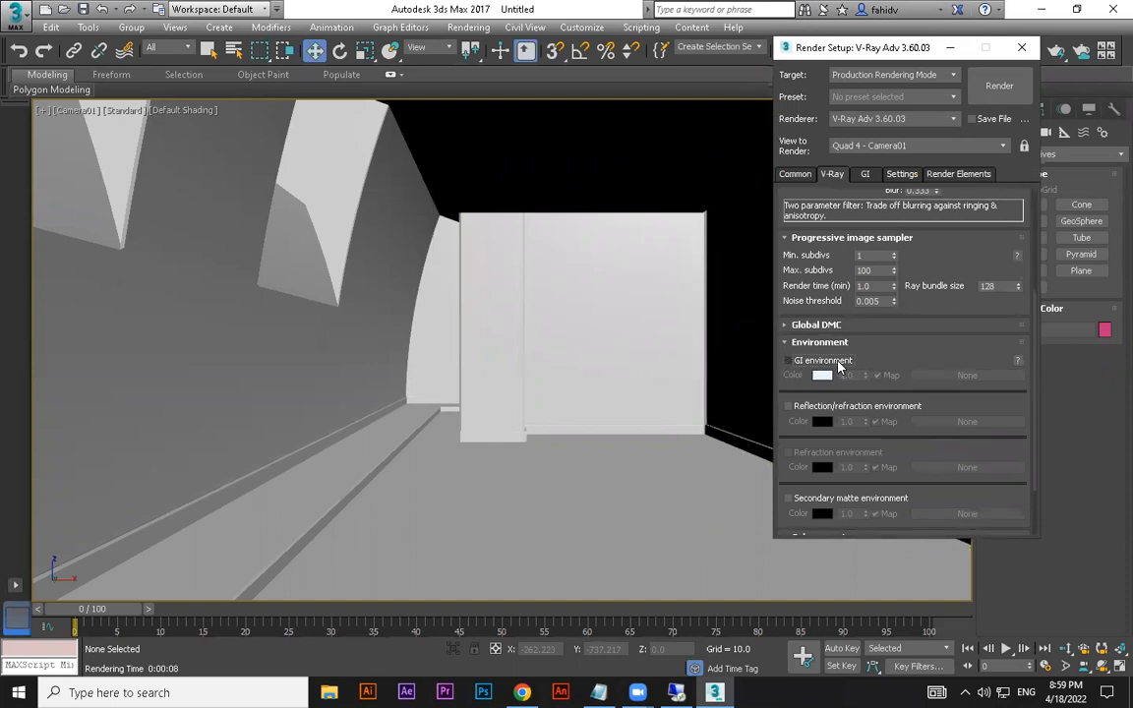
Enable the V-Ray GI environment override and render a test of the Camera01 view.
{"action": "double_click", "coordinate": [855, 375]}
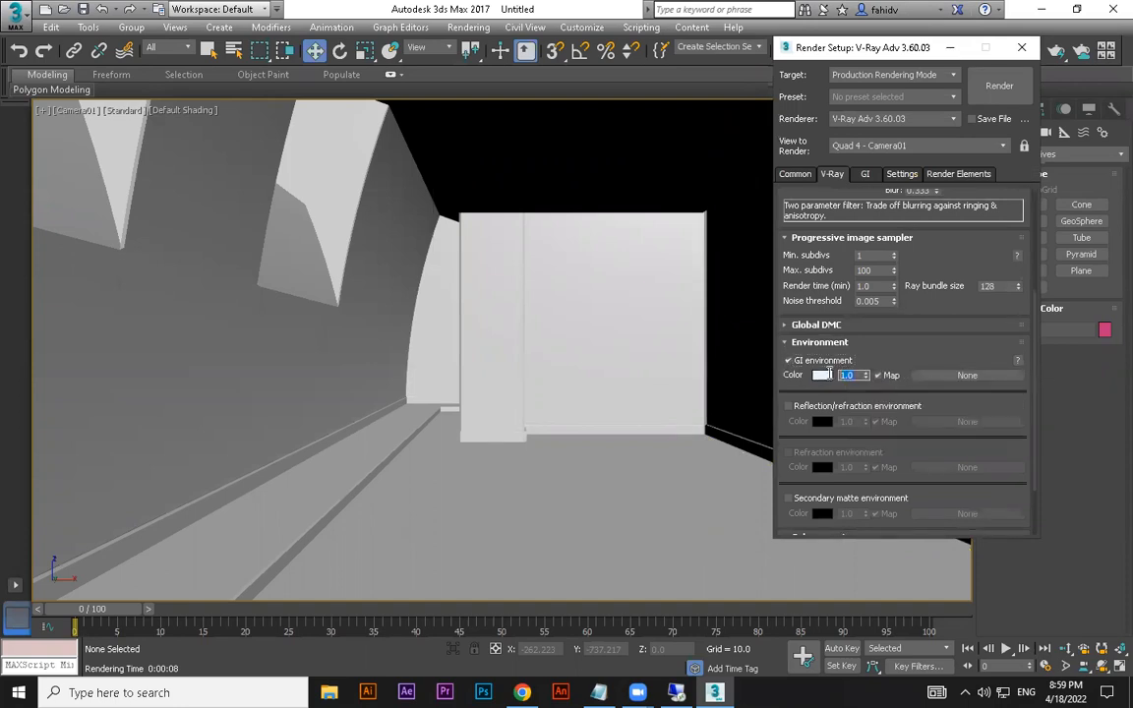
{"action": "key", "text": "shift+q"}
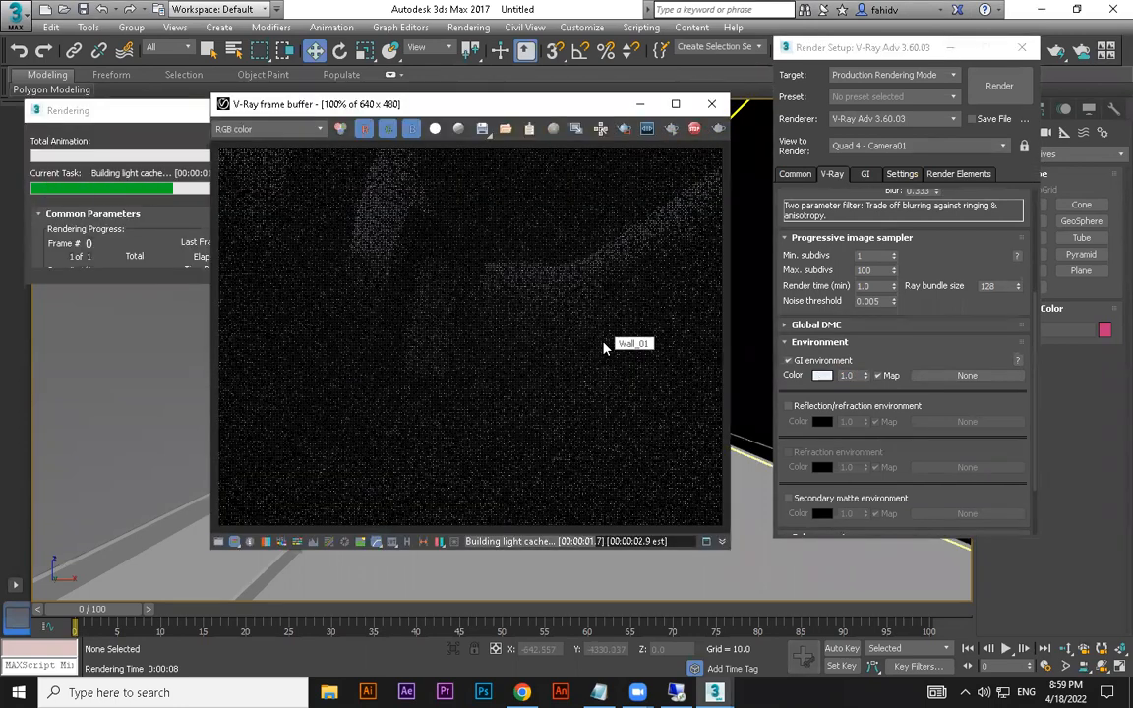
{"action": "left_click", "coordinate": [711, 104]}
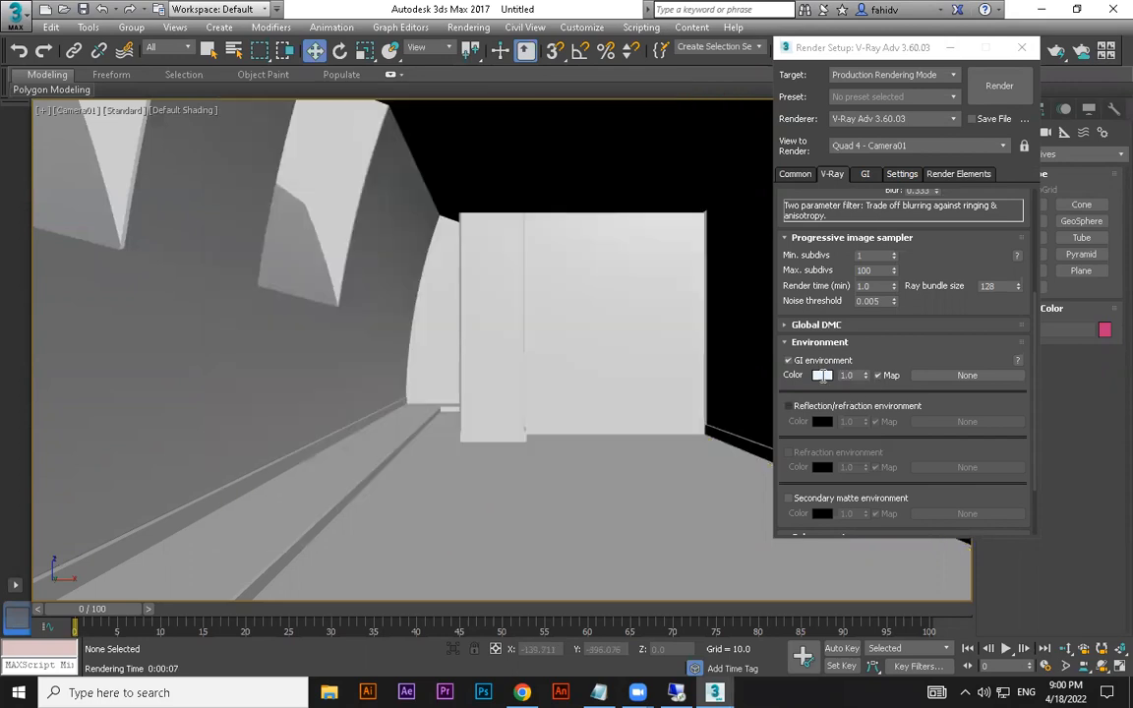
Set the GI environment multiplier to 3 and render the Camera01 view.
{"action": "left_click_drag", "start_coordinate": [857, 376], "coordinate": [794, 375]}
{"action": "type", "text": "3"}
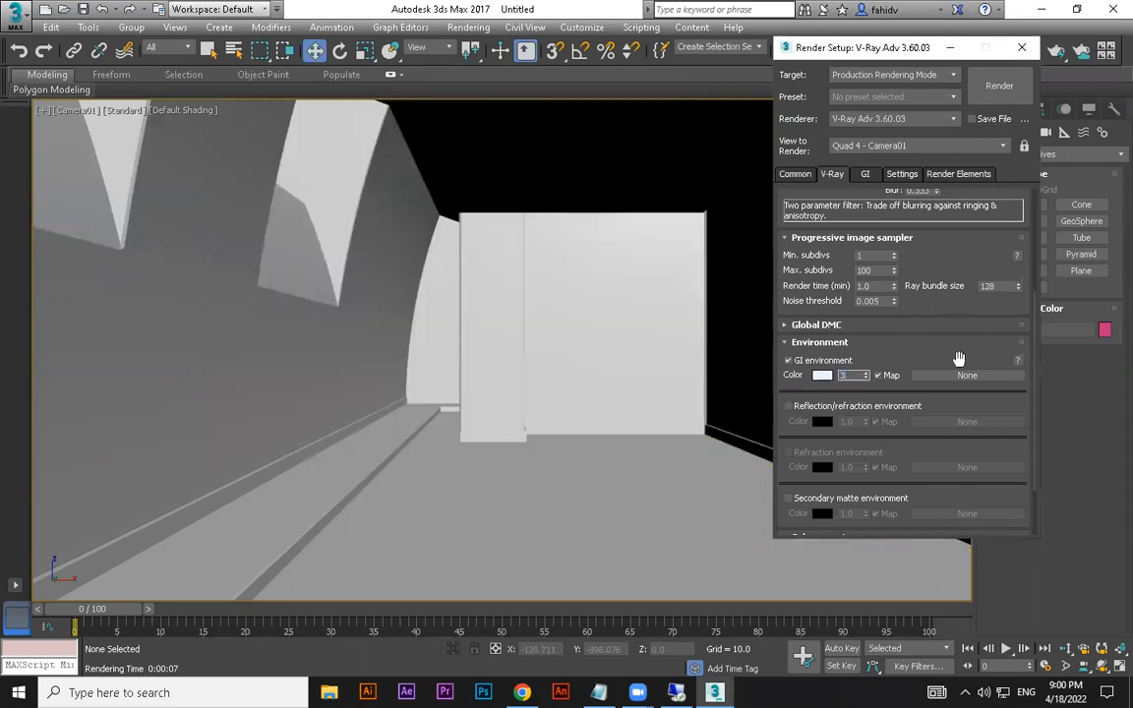
{"action": "left_click", "coordinate": [998, 88]}
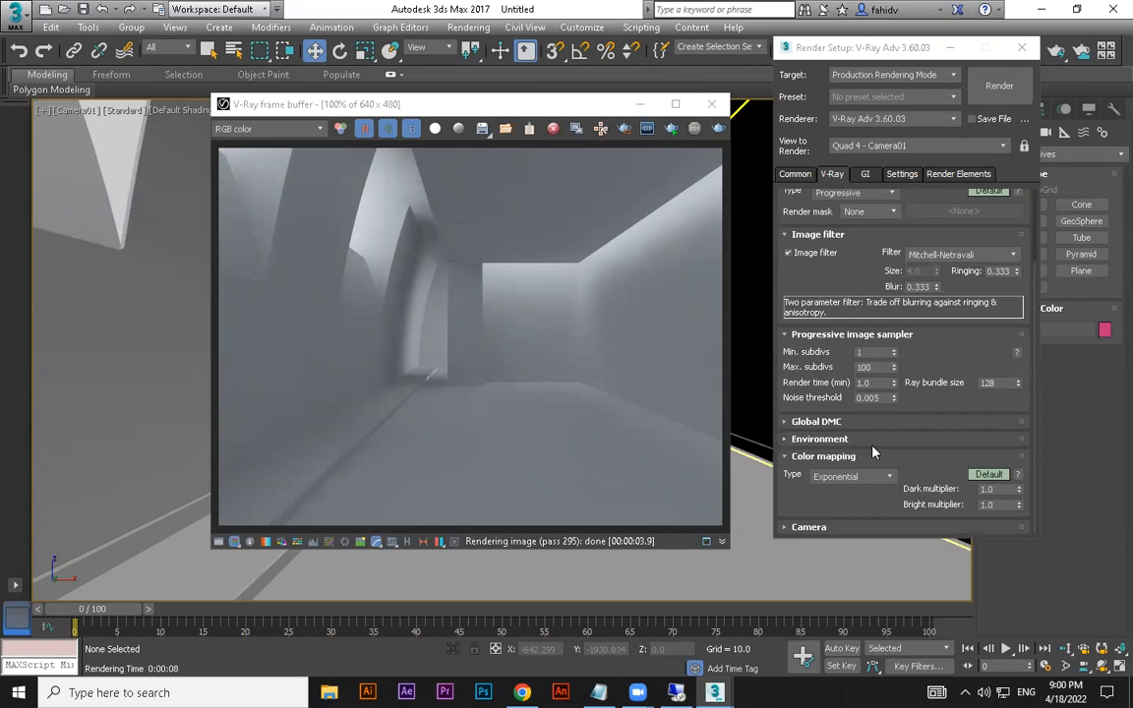
Set the GI environment multiplier to 1 and test-render the camera view again, closing the frame buffer when done.
{"action": "left_click", "coordinate": [826, 439]}
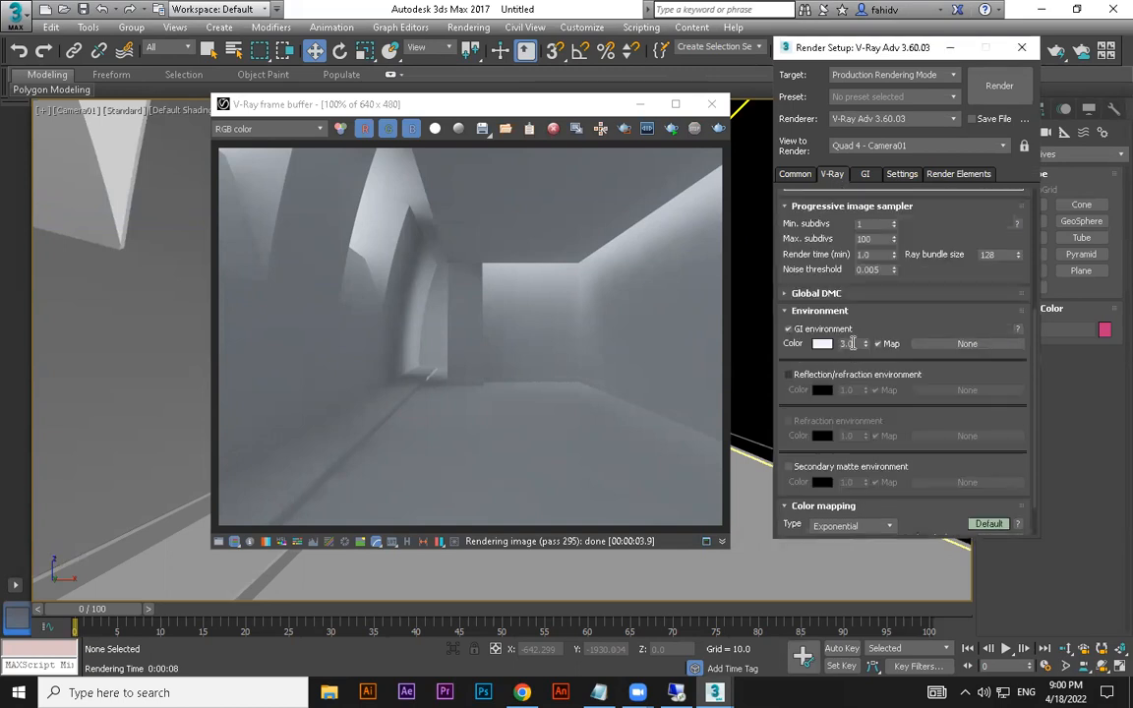
{"action": "left_click_drag", "start_coordinate": [855, 344], "coordinate": [789, 351]}
{"action": "type", "text": "1"}
{"action": "key", "text": "Return"}
{"action": "left_click", "coordinate": [997, 86]}
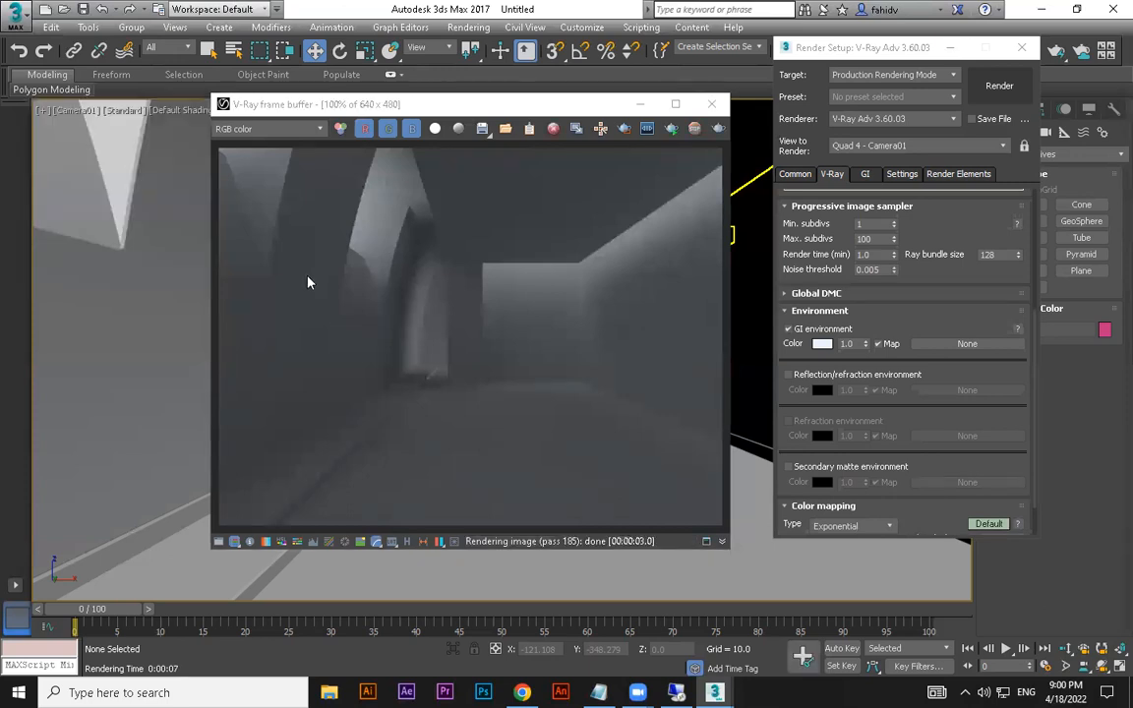
{"action": "left_click", "coordinate": [711, 103]}
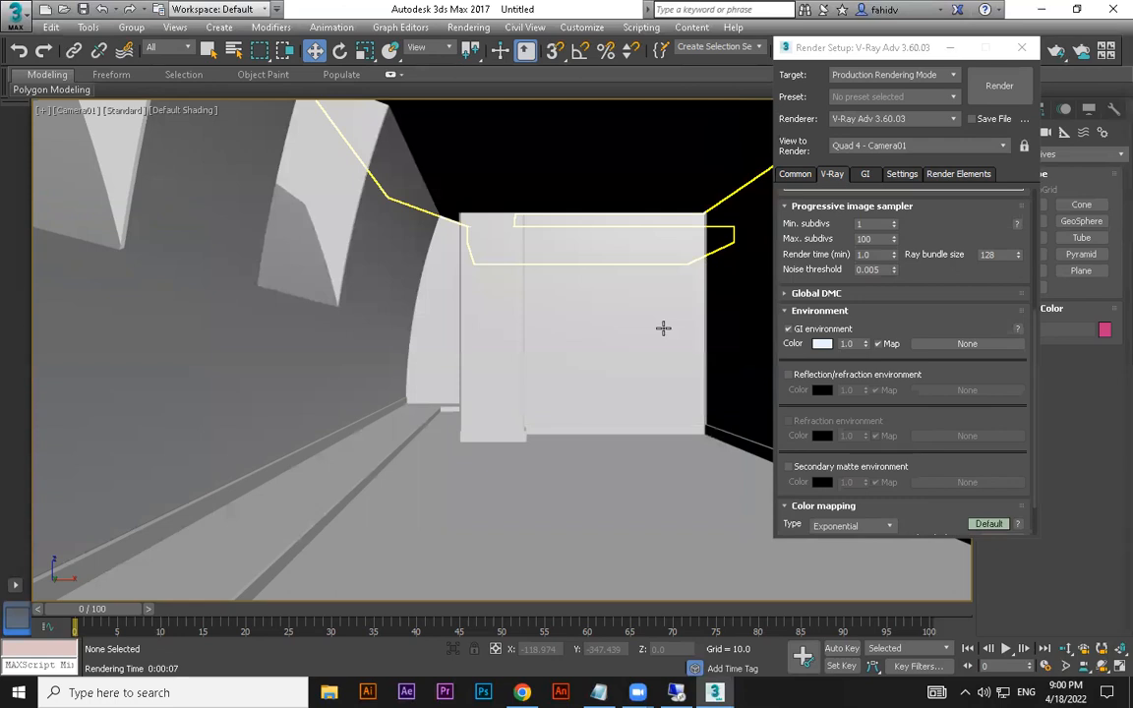
Leave the render settings for an outside perspective view of the room and bring up the V-Ray light types.
{"action": "key", "text": "F10"}
{"action": "key", "text": "p"}
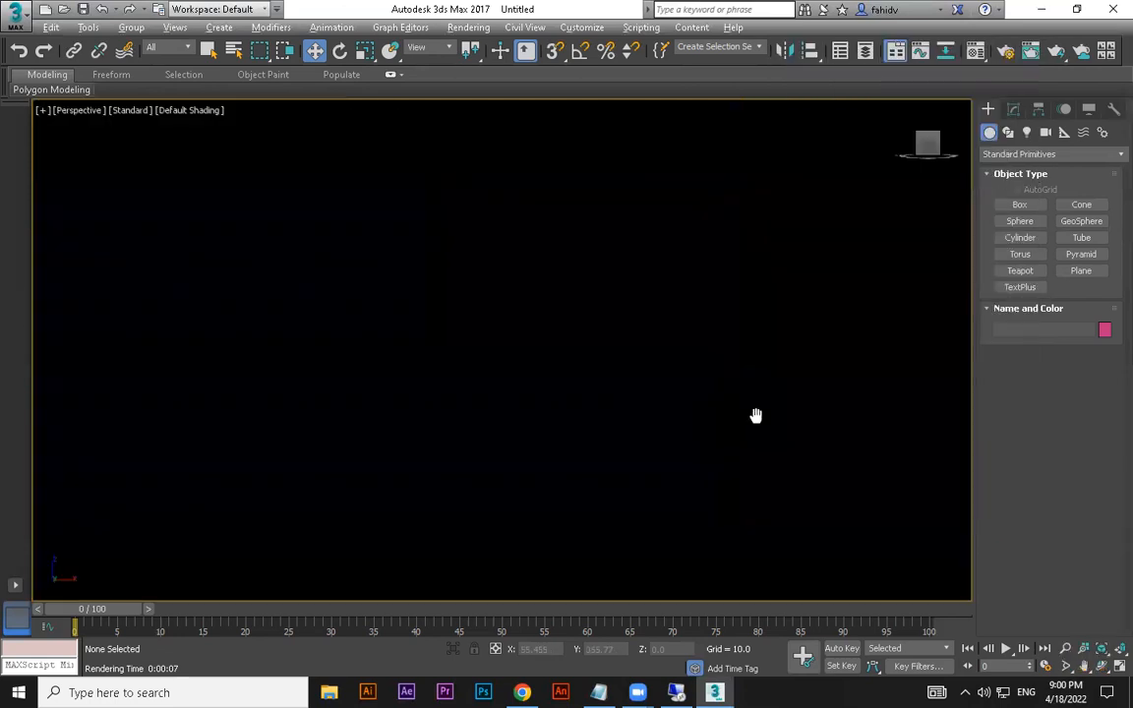
{"action": "left_click", "coordinate": [1027, 132]}
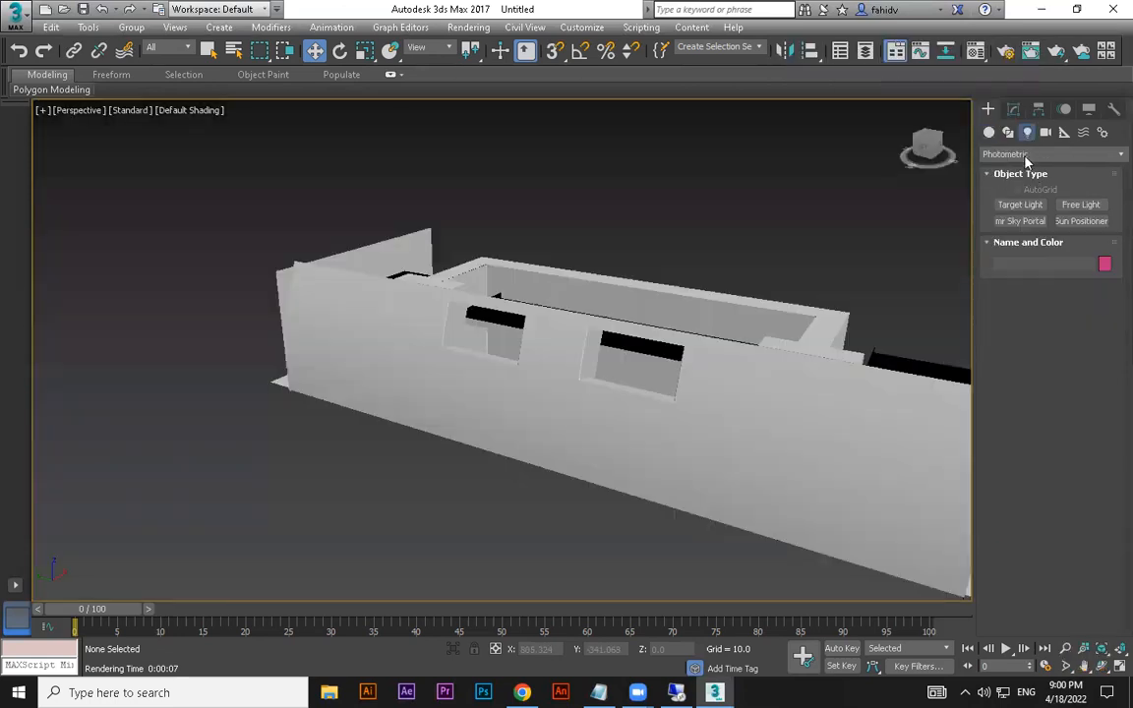
{"action": "left_click", "coordinate": [1024, 156]}
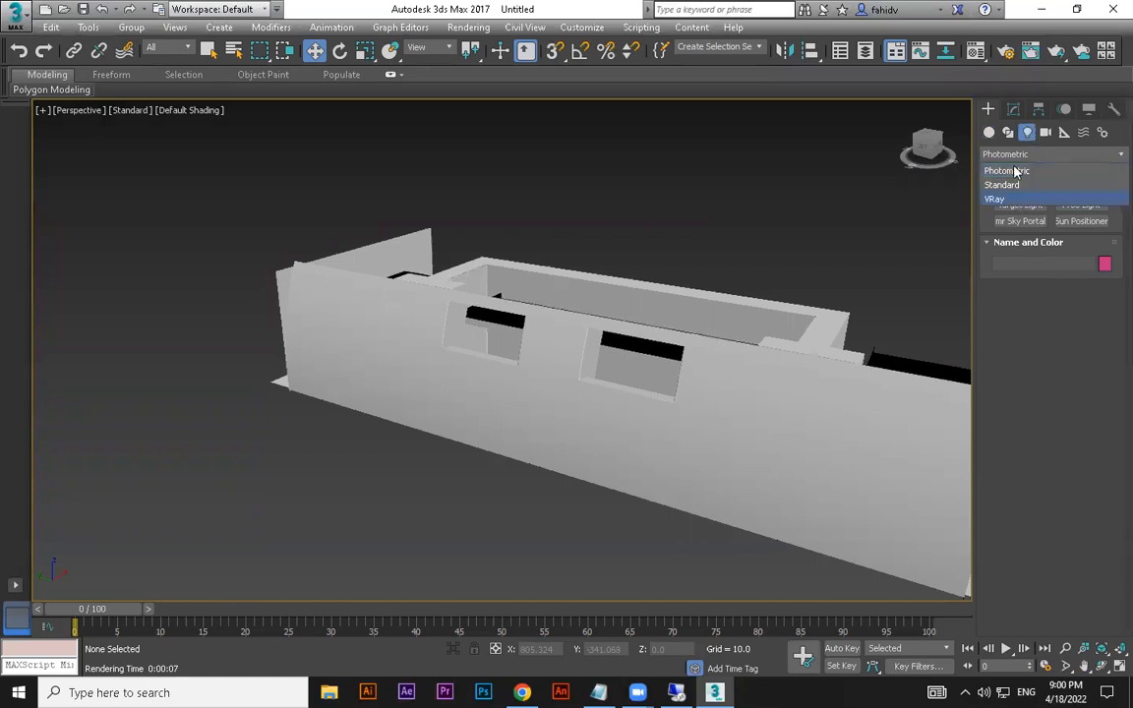
{"action": "left_click", "coordinate": [1019, 200]}
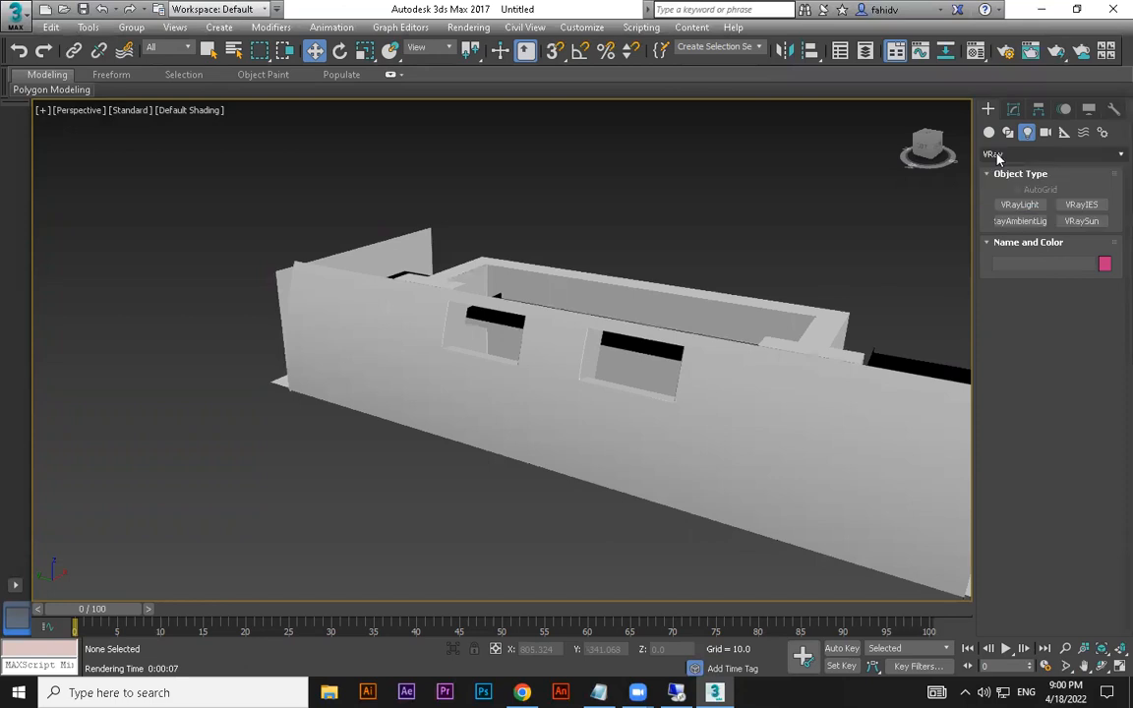
{"action": "left_click", "coordinate": [1018, 205]}
{"action": "left_click", "coordinate": [1078, 206]}
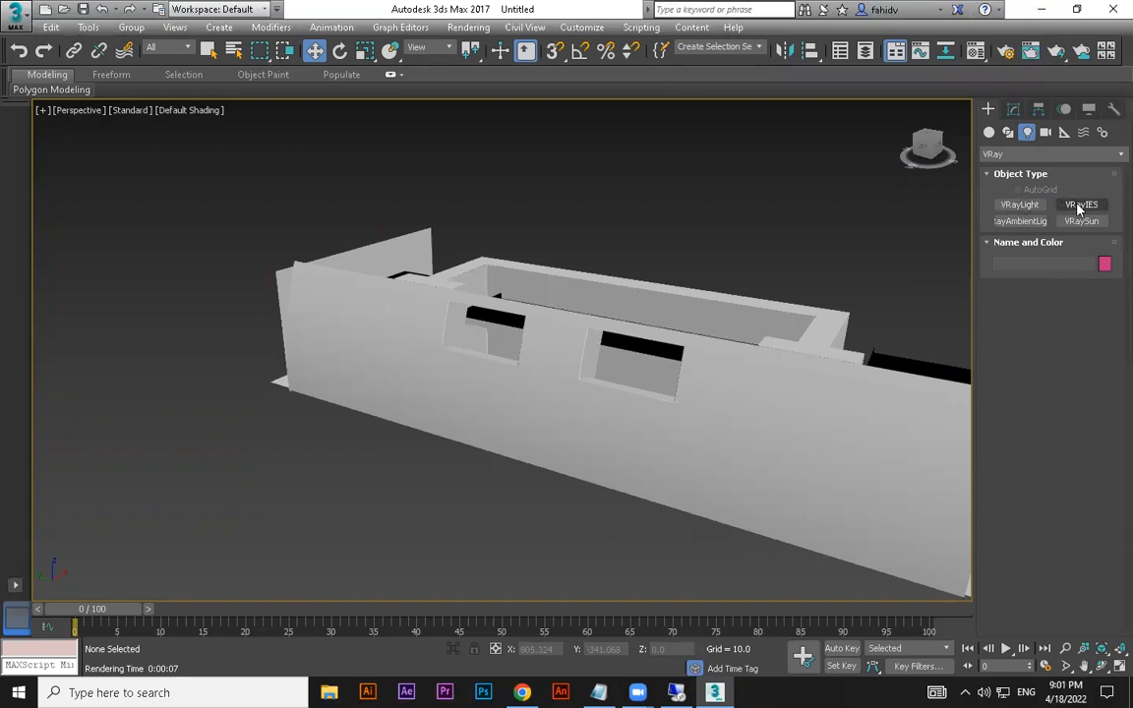
{"action": "left_click", "coordinate": [1040, 223]}
Switch to Chrome and look up images for "ies light" in a new Google search.
{"action": "left_click", "coordinate": [523, 692]}
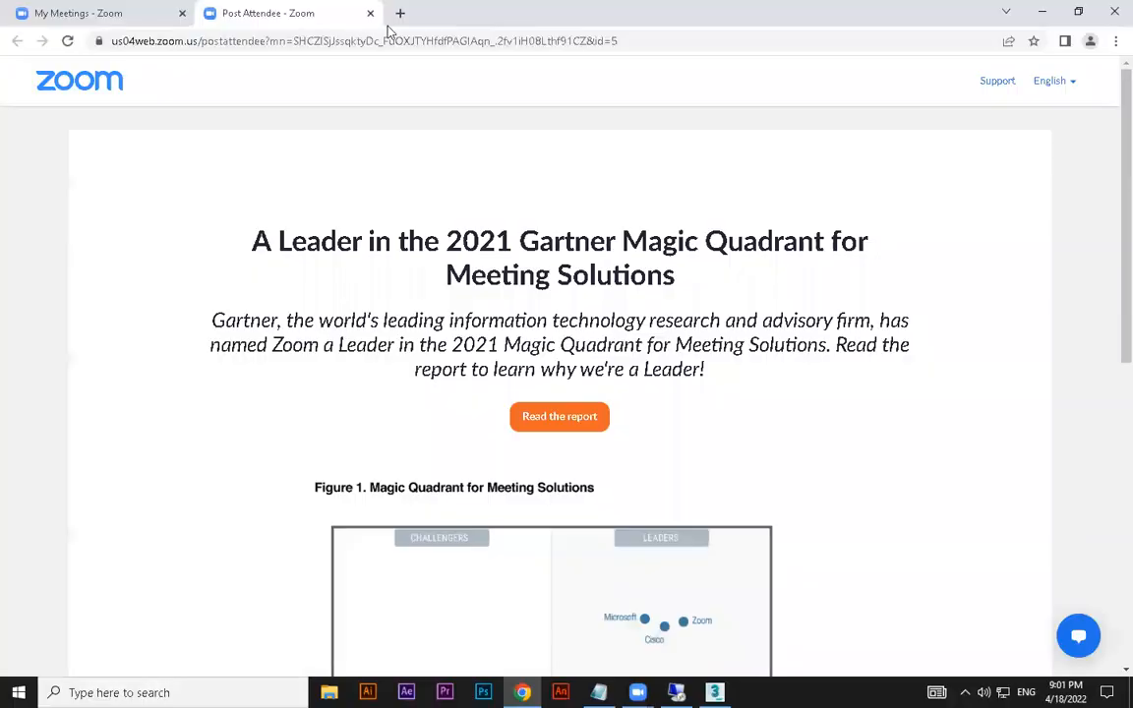
{"action": "left_click", "coordinate": [397, 14]}
{"action": "type", "text": "ies ligh"}
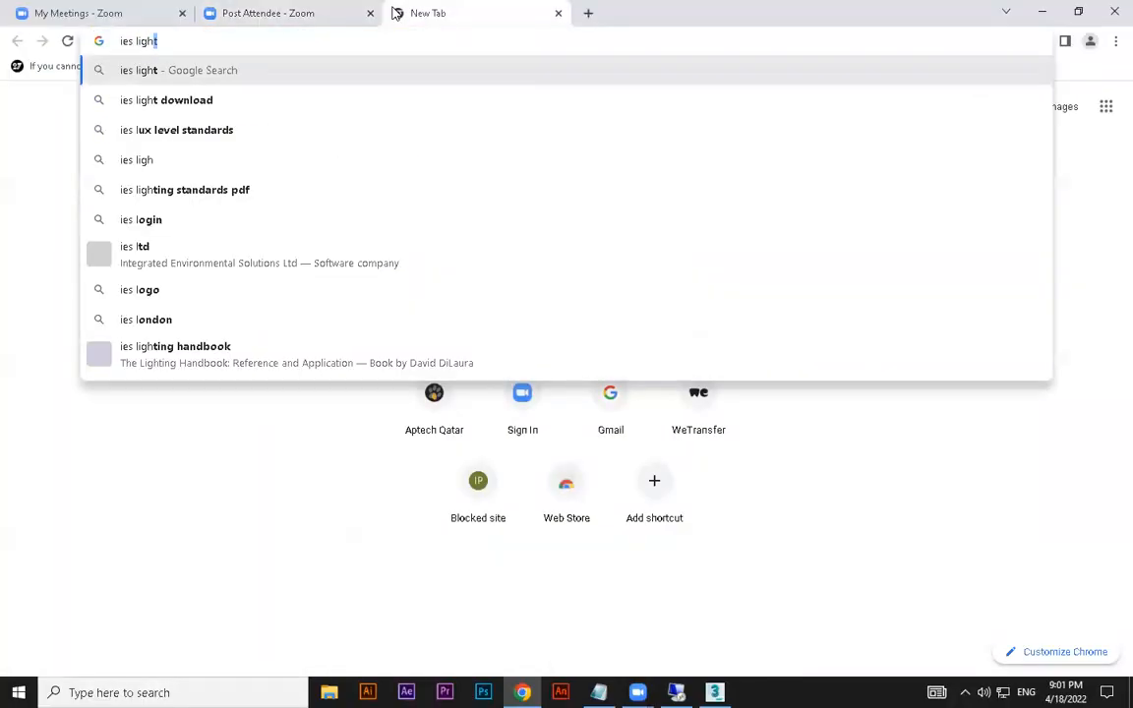
{"action": "key", "text": "Return"}
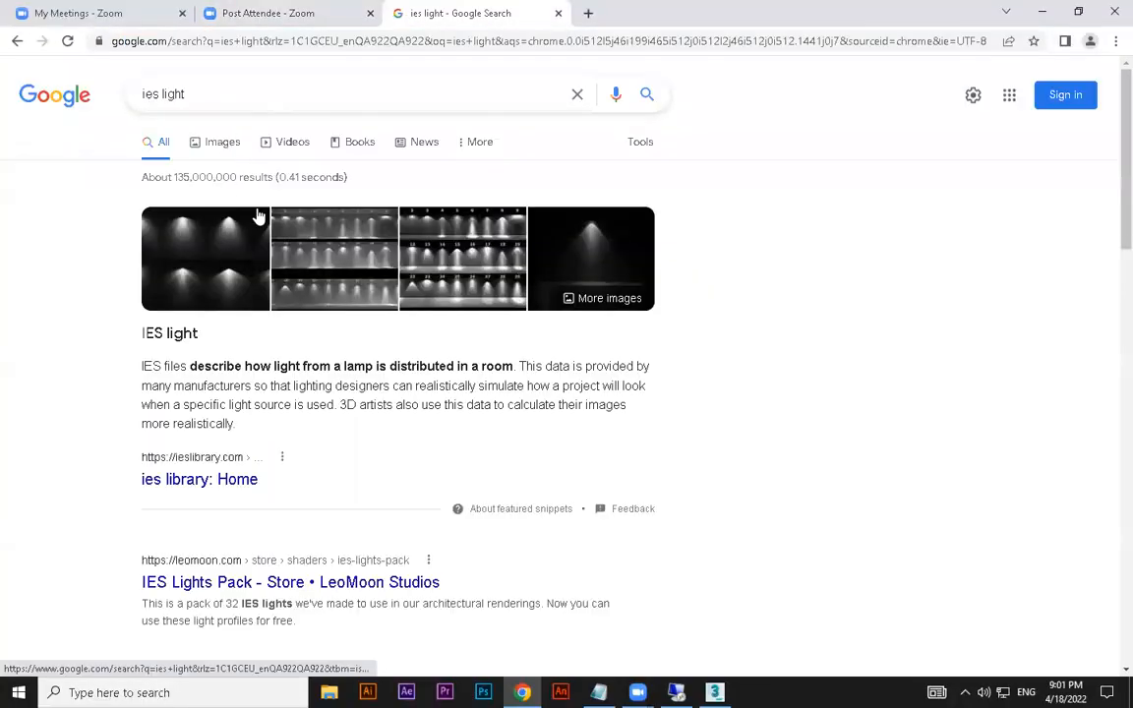
{"action": "left_click", "coordinate": [224, 143]}
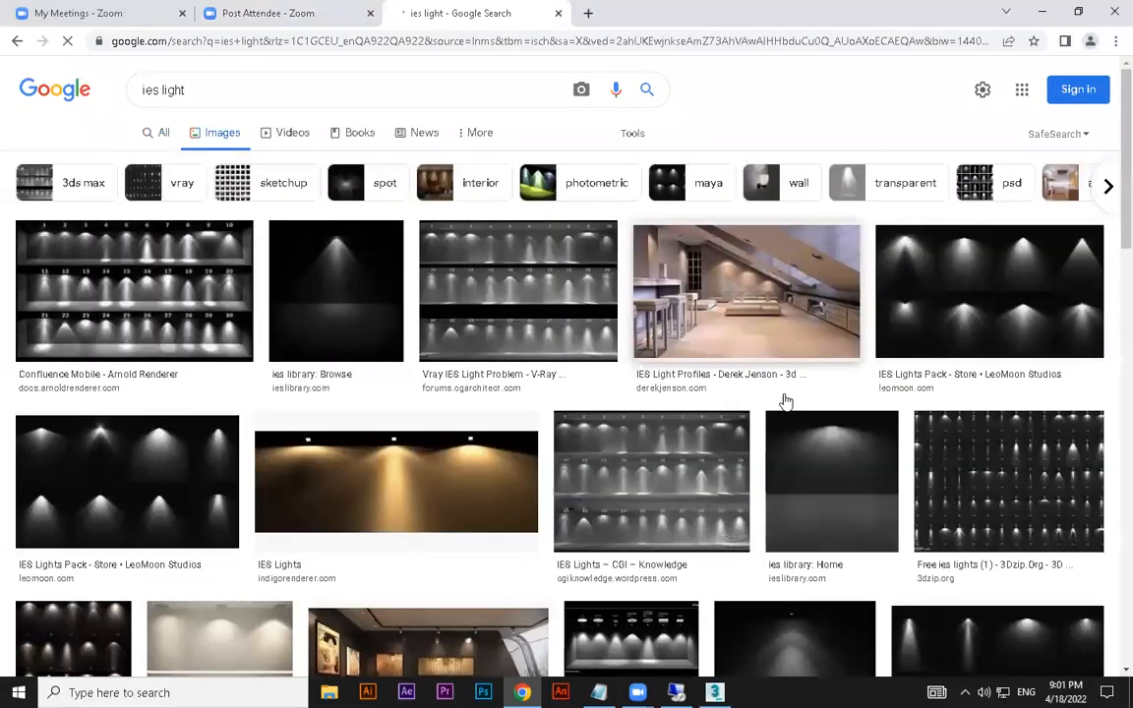
{"action": "left_click", "coordinate": [1042, 11]}
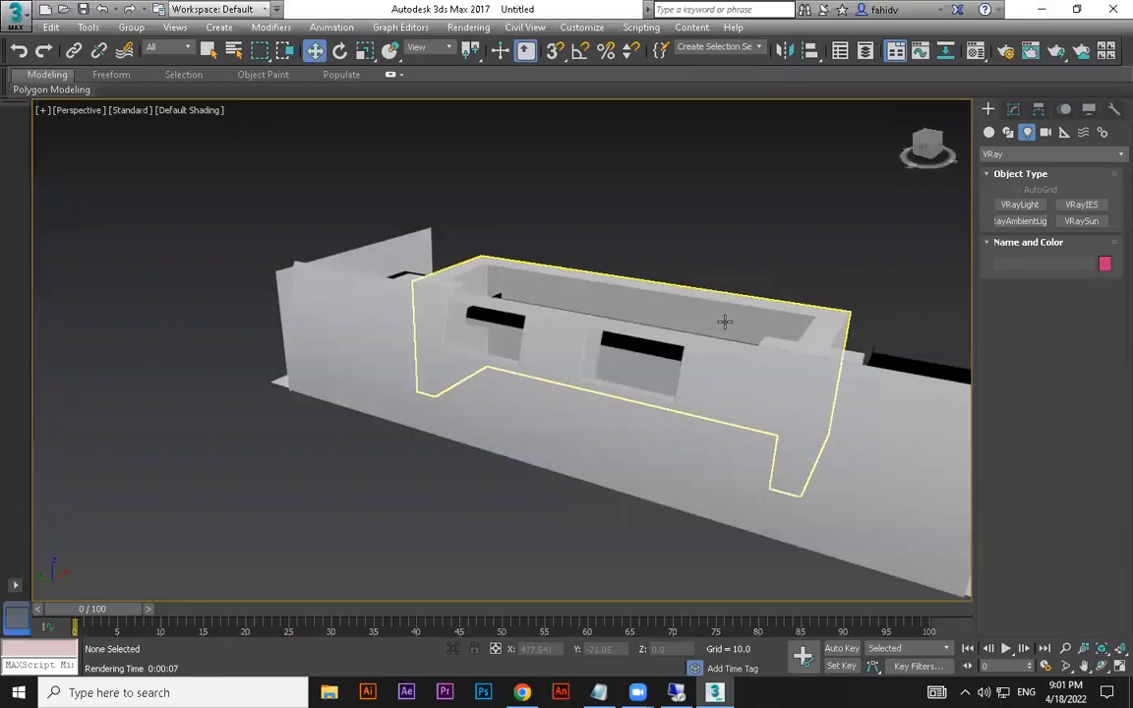
In 3ds Max, create a V-Ray plane light outside the windowed wall, about 54.5 half-length by 66.2 half-width.
{"action": "left_click", "coordinate": [1030, 207]}
{"action": "middle_click_drag", "start_coordinate": [615, 276], "coordinate": [572, 132]}
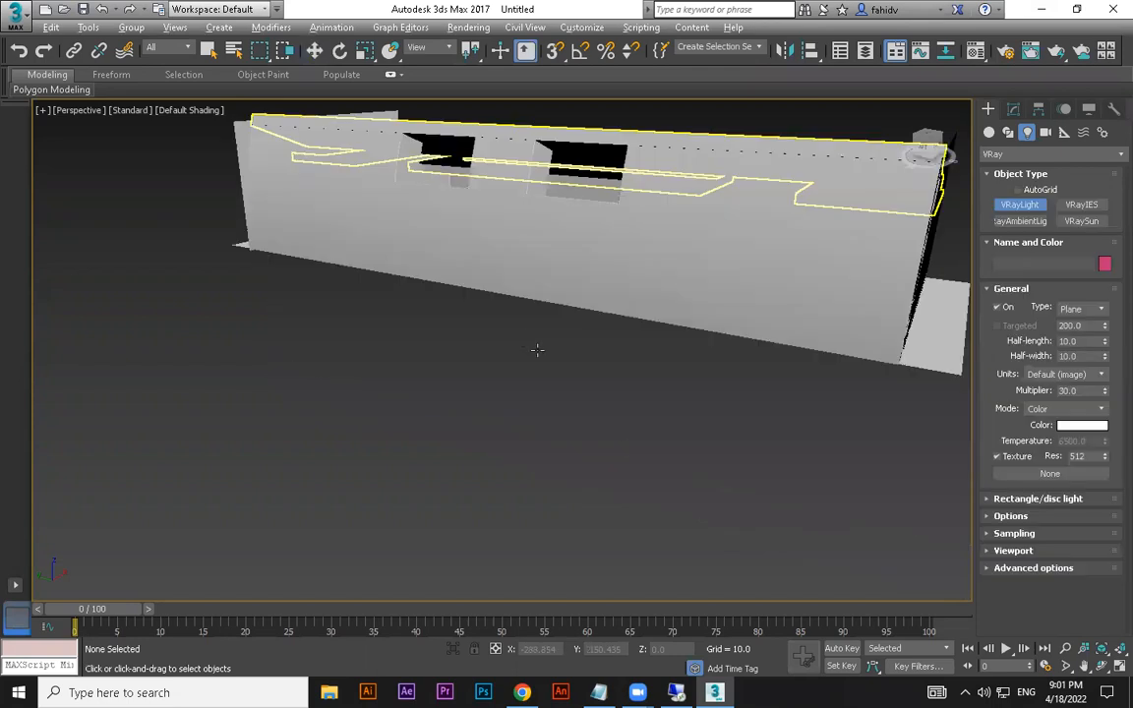
{"action": "middle_click_drag", "start_coordinate": [536, 350], "coordinate": [513, 407], "text": "alt"}
{"action": "left_click_drag", "start_coordinate": [495, 372], "coordinate": [615, 479]}
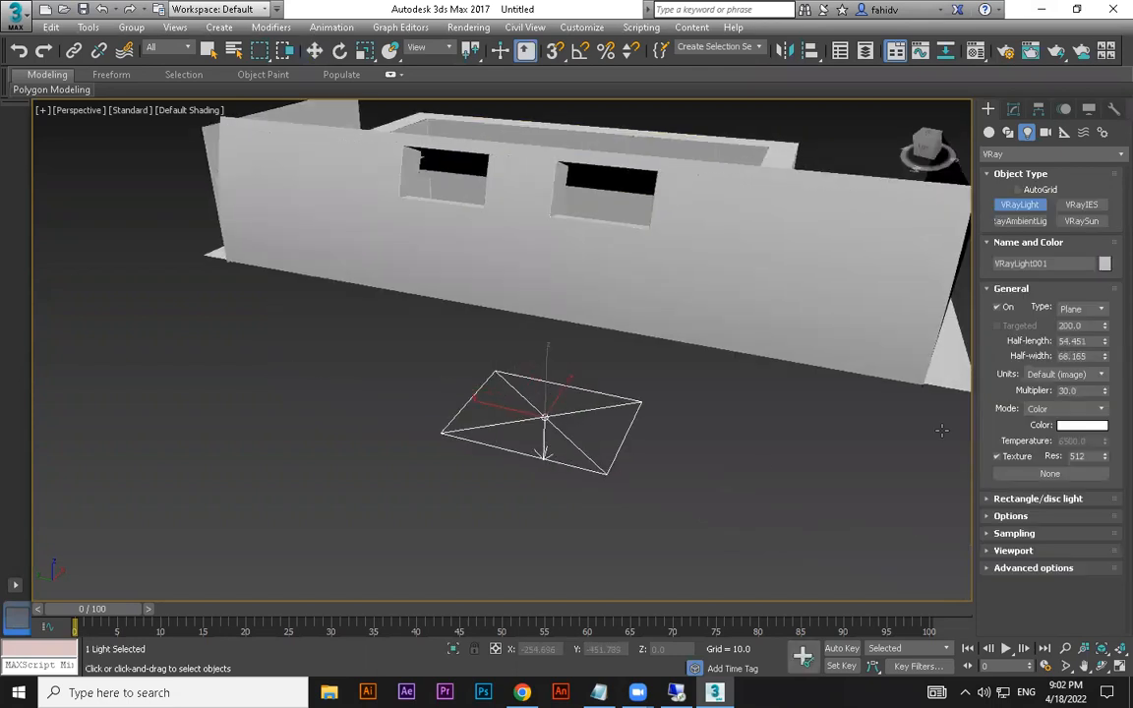
{"action": "key", "text": "w"}
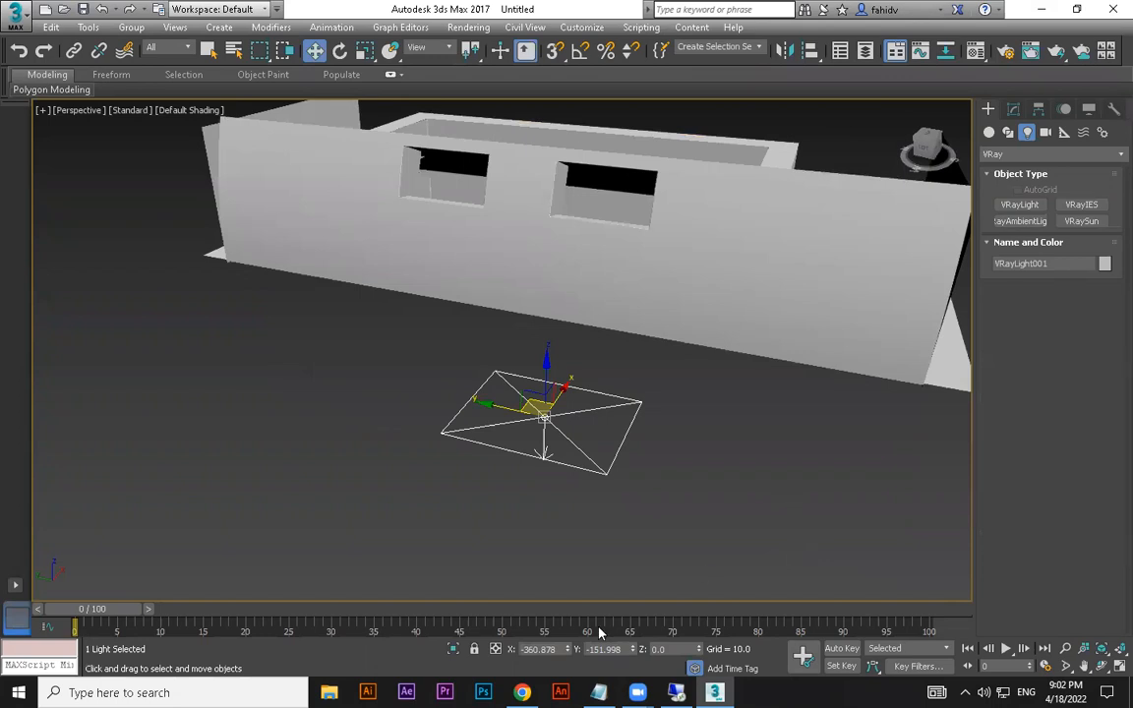
Switch to Chrome and browse Google image results for "troffer light".
{"action": "left_click", "coordinate": [522, 692]}
{"action": "left_click_drag", "start_coordinate": [373, 86], "coordinate": [8, 92]}
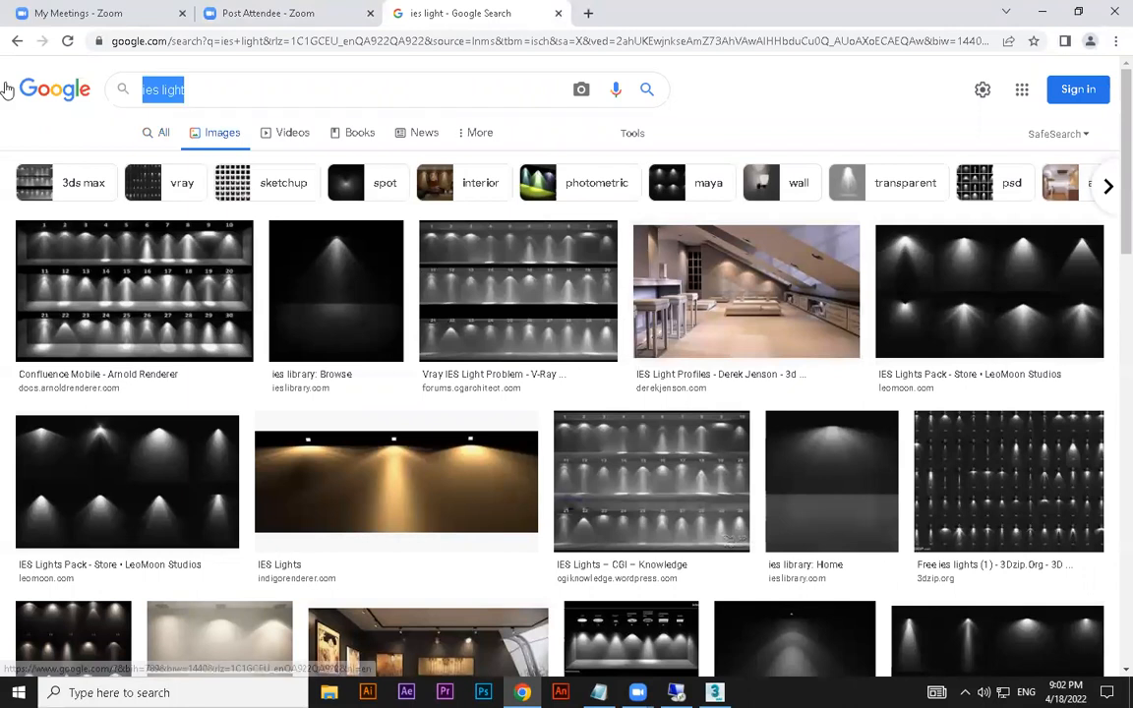
{"action": "type", "text": "troffer light"}
{"action": "key", "text": "Return"}
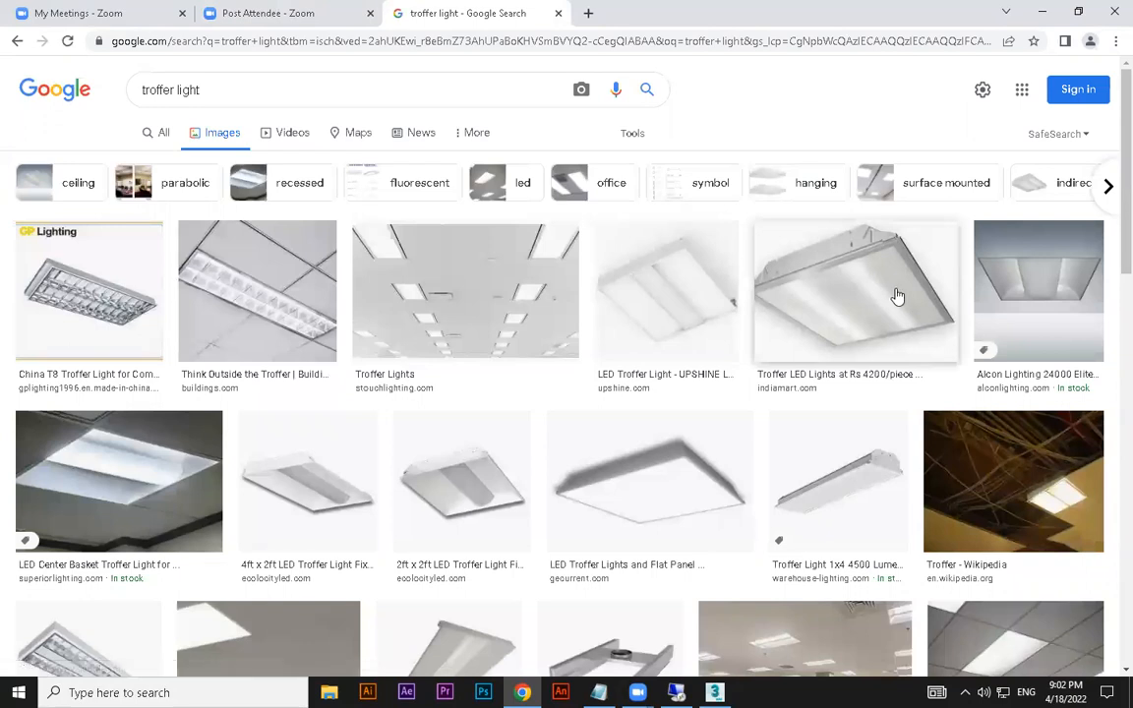
{"action": "scroll", "coordinate": [669, 355], "scroll_direction": "down", "scroll_amount": 2}
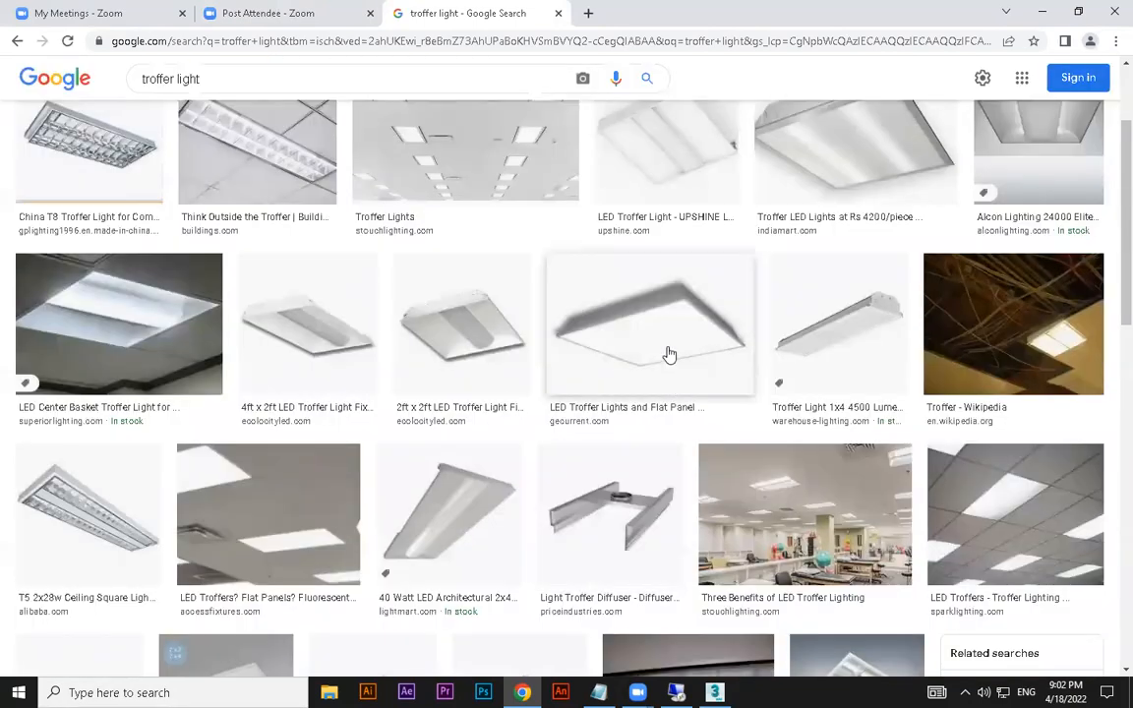
{"action": "left_click", "coordinate": [1041, 11]}
In 3ds Max, try scaling the V-Ray plane light uniformly to about 198 percent, and undo it.
{"action": "left_click_drag", "start_coordinate": [658, 386], "coordinate": [593, 453]}
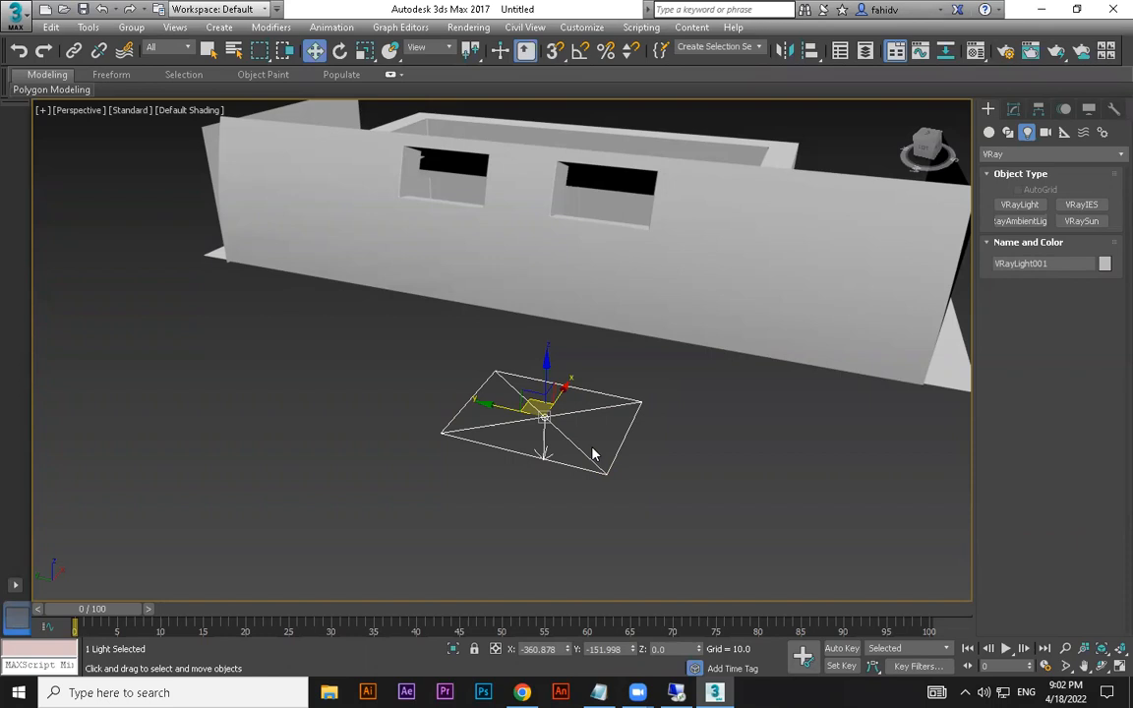
{"action": "key", "text": "r"}
{"action": "left_click_drag", "start_coordinate": [561, 416], "coordinate": [68, 335]}
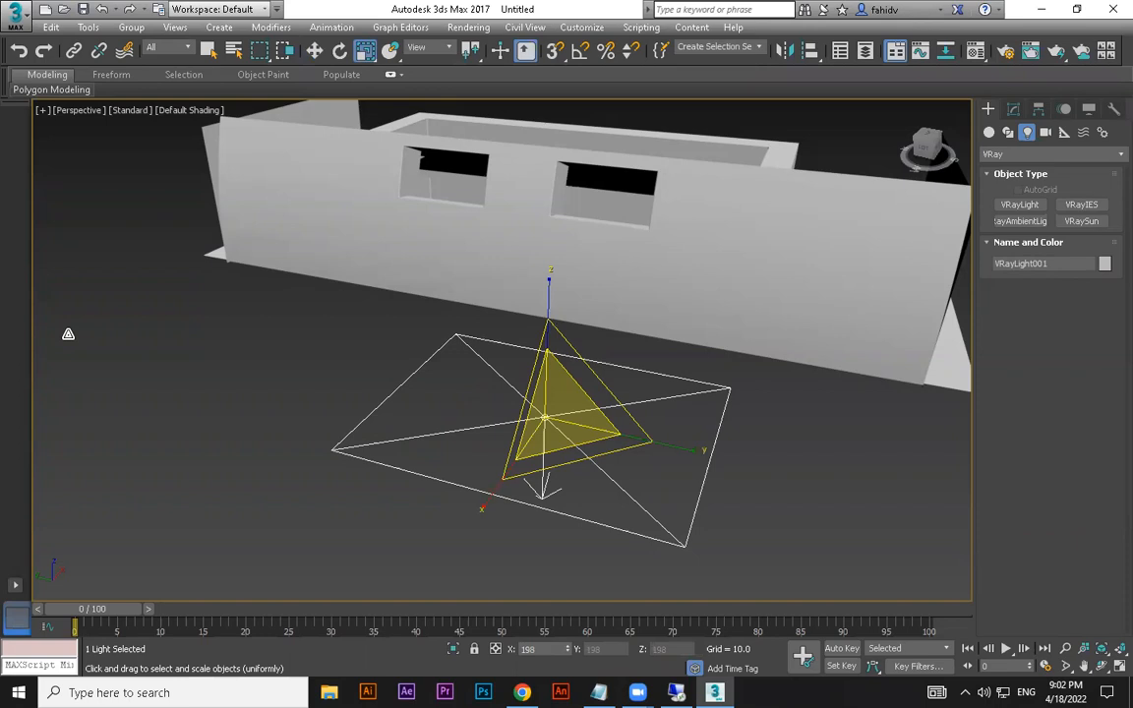
{"action": "key", "text": "ctrl+z"}
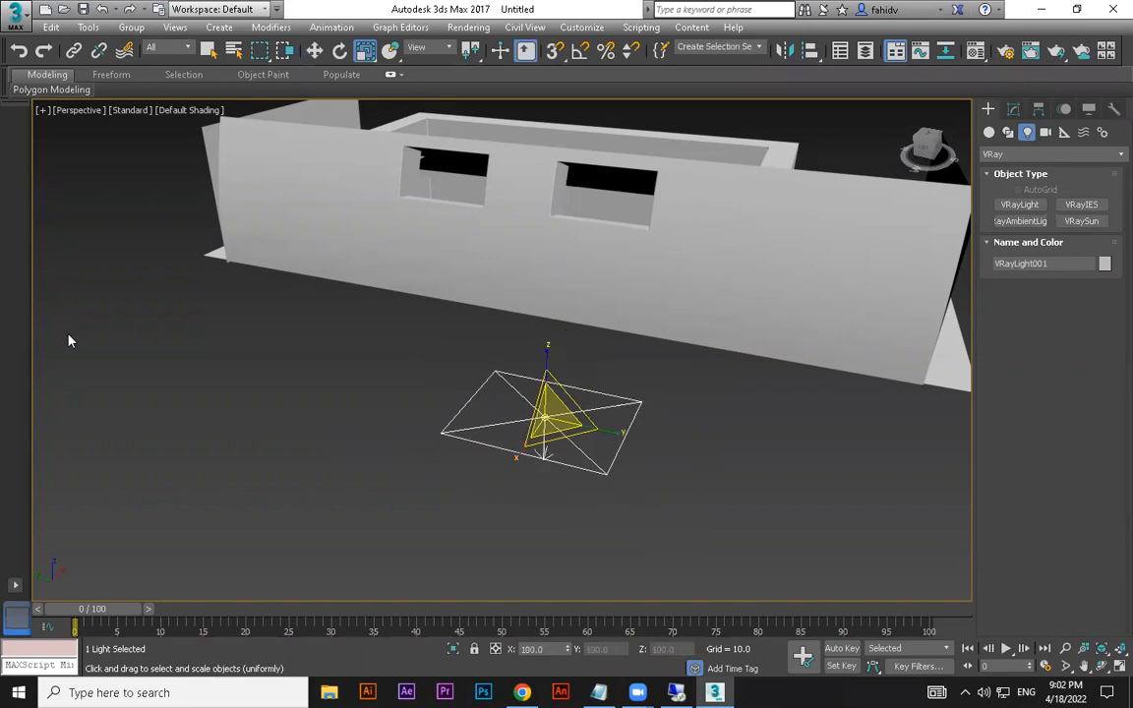
Create a standard Omni light beside the V-Ray plane light, try scaling it, and delete it.
{"action": "left_click", "coordinate": [989, 133]}
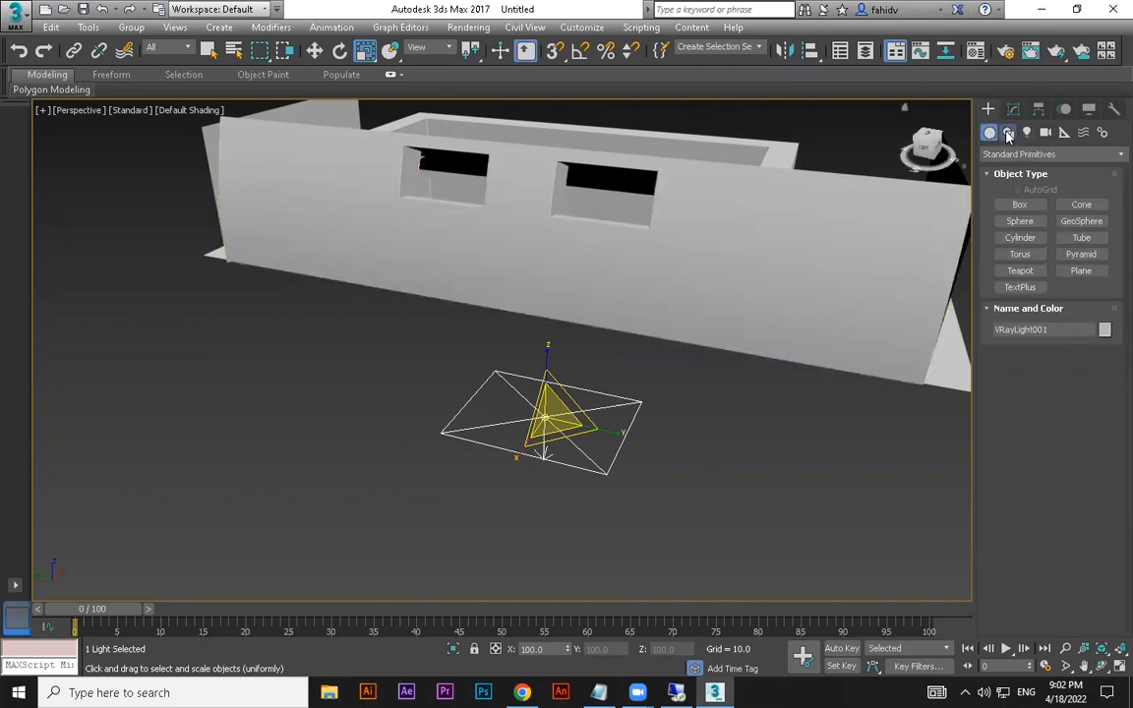
{"action": "left_click", "coordinate": [1008, 132]}
{"action": "left_click", "coordinate": [1027, 133]}
{"action": "left_click", "coordinate": [1028, 155]}
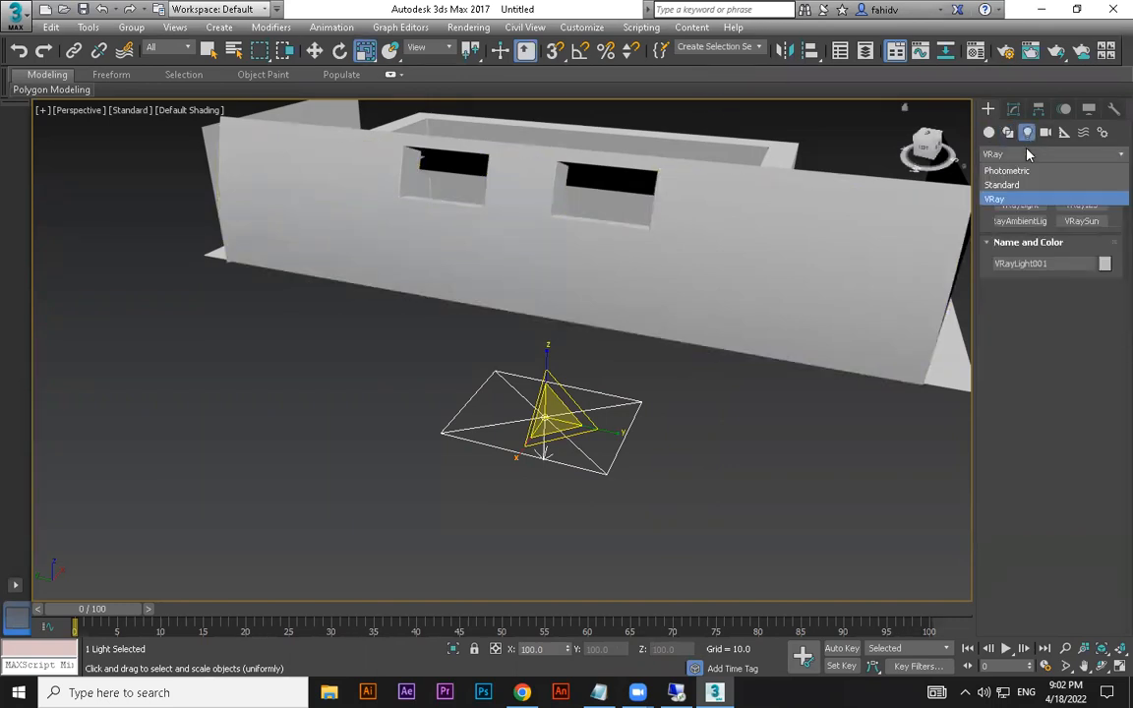
{"action": "left_click", "coordinate": [1008, 185]}
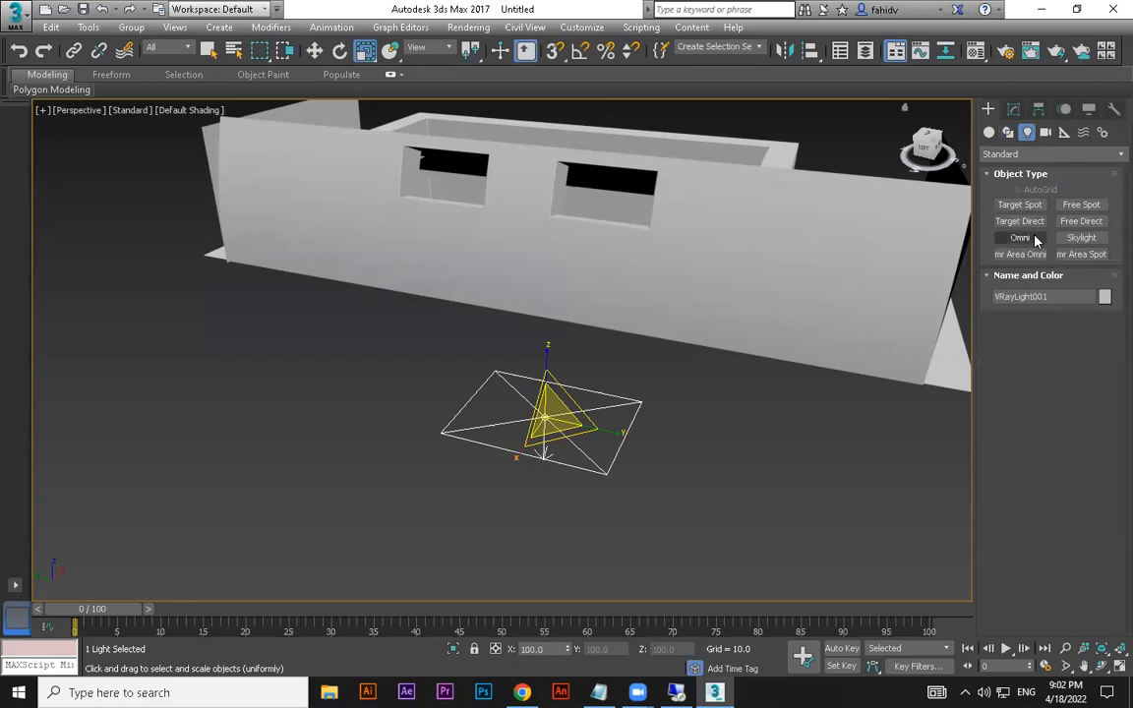
{"action": "left_click", "coordinate": [1019, 239]}
{"action": "left_click_drag", "start_coordinate": [291, 349], "coordinate": [389, 295]}
{"action": "right_click", "coordinate": [311, 346]}
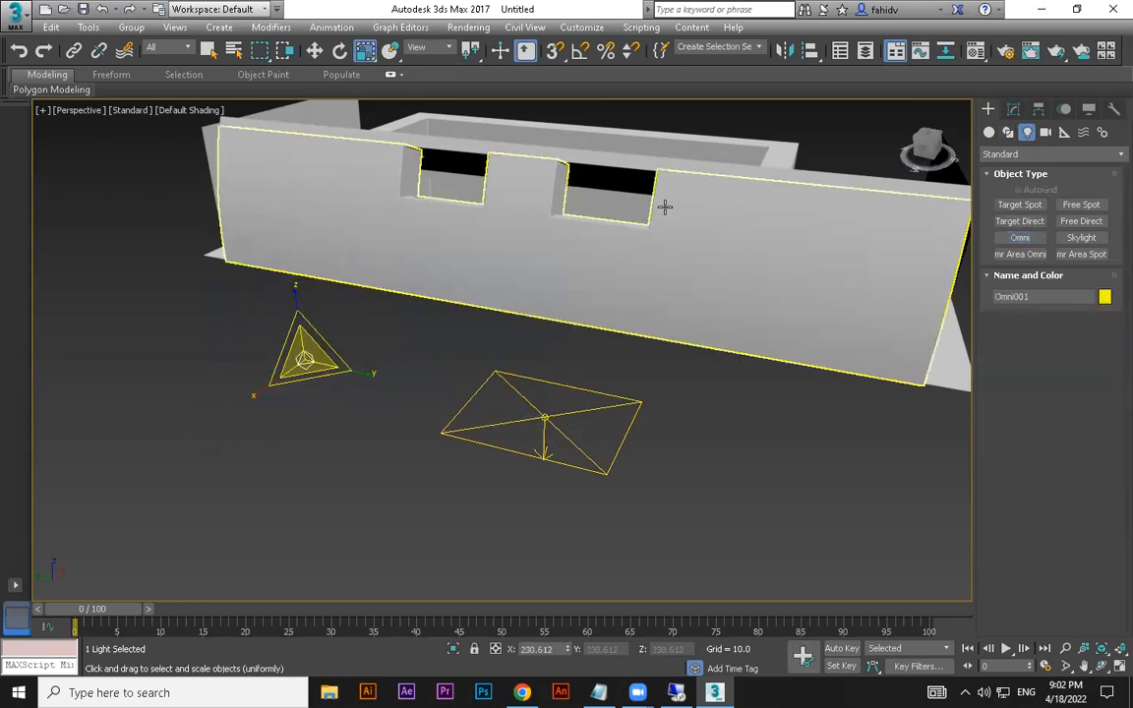
{"action": "key", "text": "Delete"}
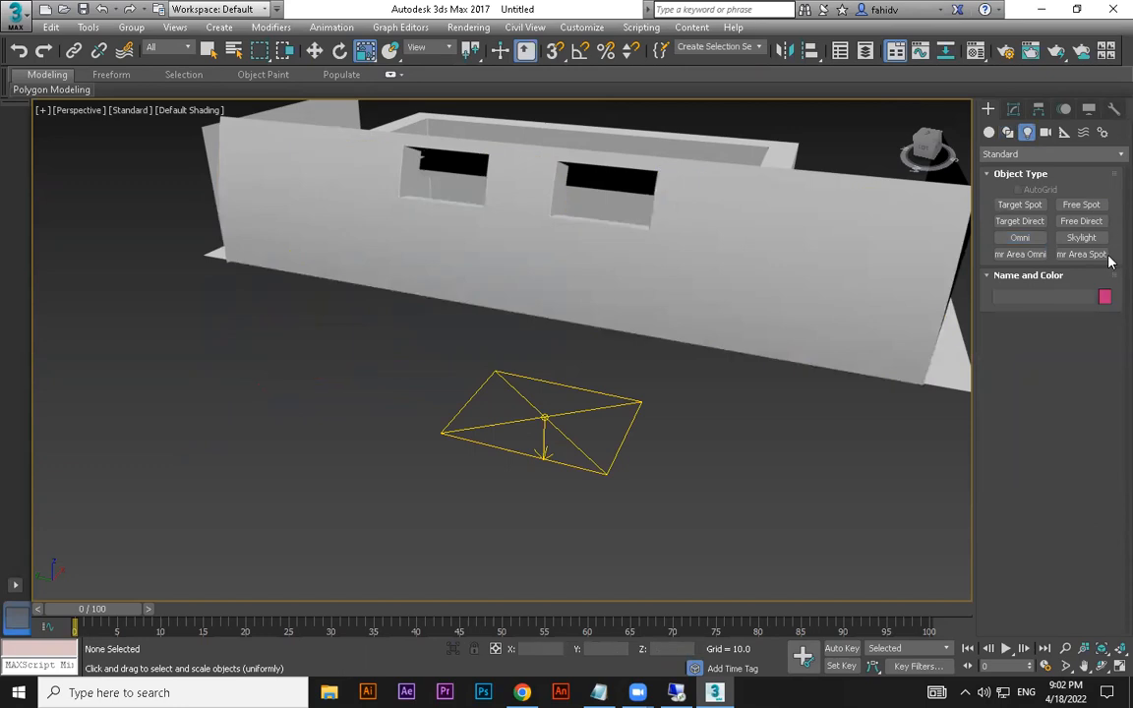
Create a standard Free Spot light beside the V-Ray plane light, try the scale modes on it, and delete it.
{"action": "left_click", "coordinate": [1079, 210]}
{"action": "left_click_drag", "start_coordinate": [331, 412], "coordinate": [322, 482]}
{"action": "key", "text": "r"}
{"action": "key", "text": "r"}
{"action": "key", "text": "r"}
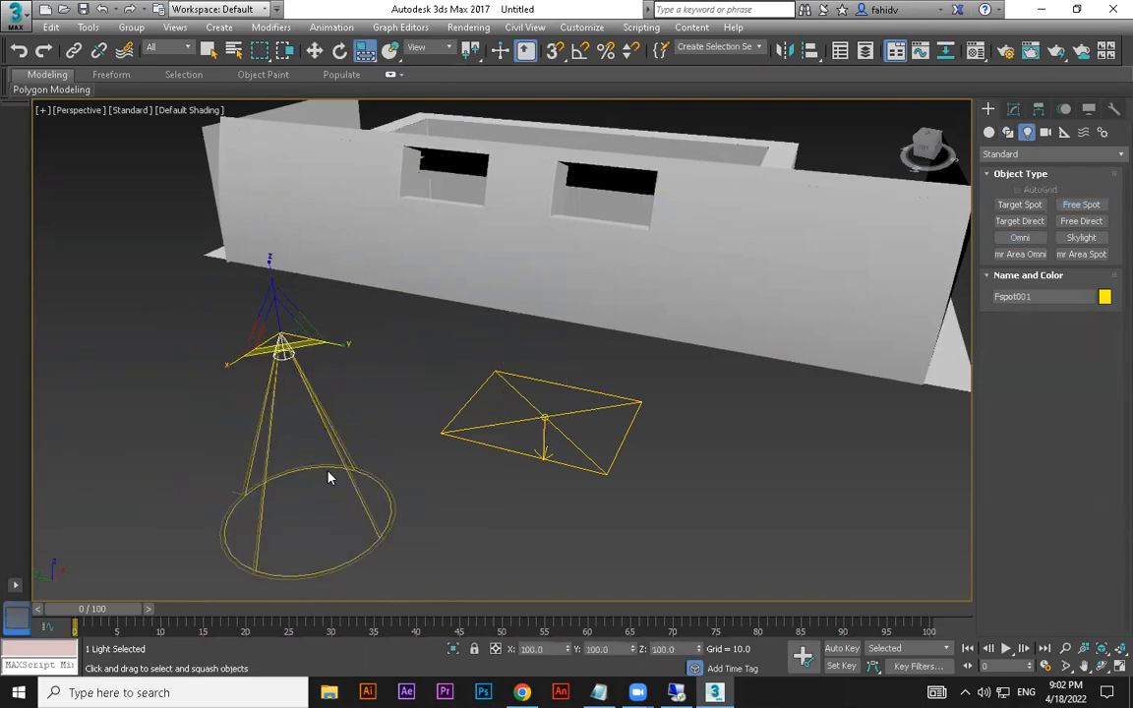
{"action": "left_click_drag", "start_coordinate": [308, 373], "coordinate": [322, 327]}
{"action": "key", "text": "Delete"}
Try stretching the V-Ray plane light along Y and narrowing it along X, then undo each scale change.
{"action": "left_click", "coordinate": [482, 445]}
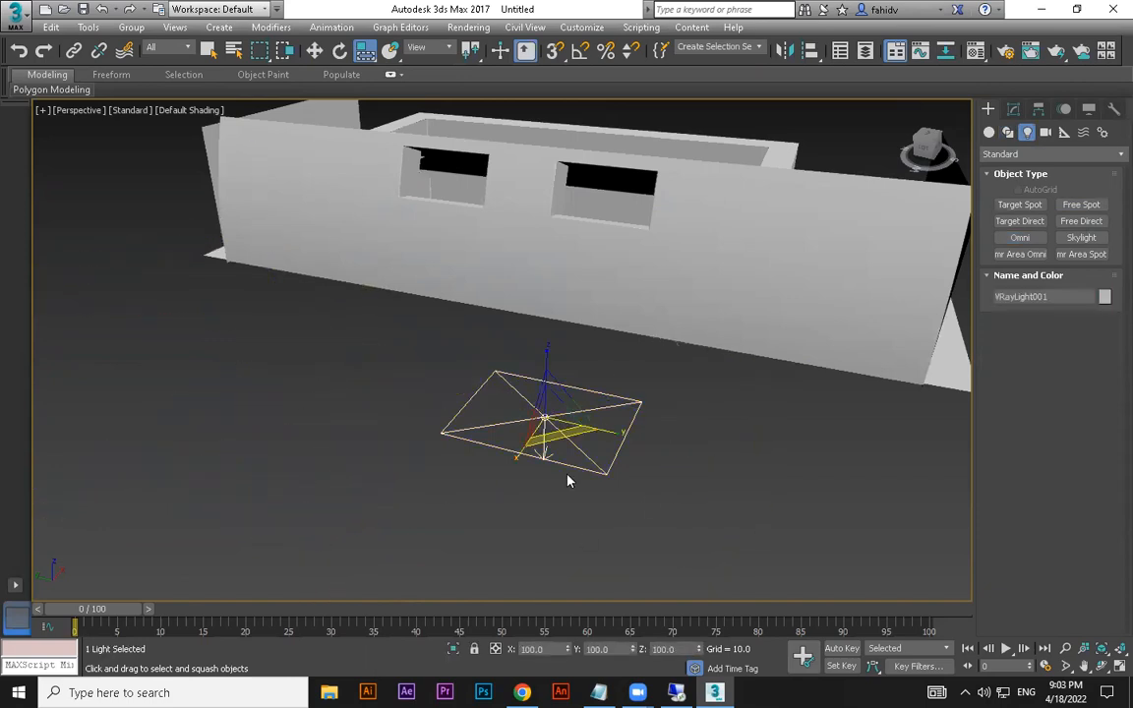
{"action": "left_click_drag", "start_coordinate": [593, 458], "coordinate": [748, 495]}
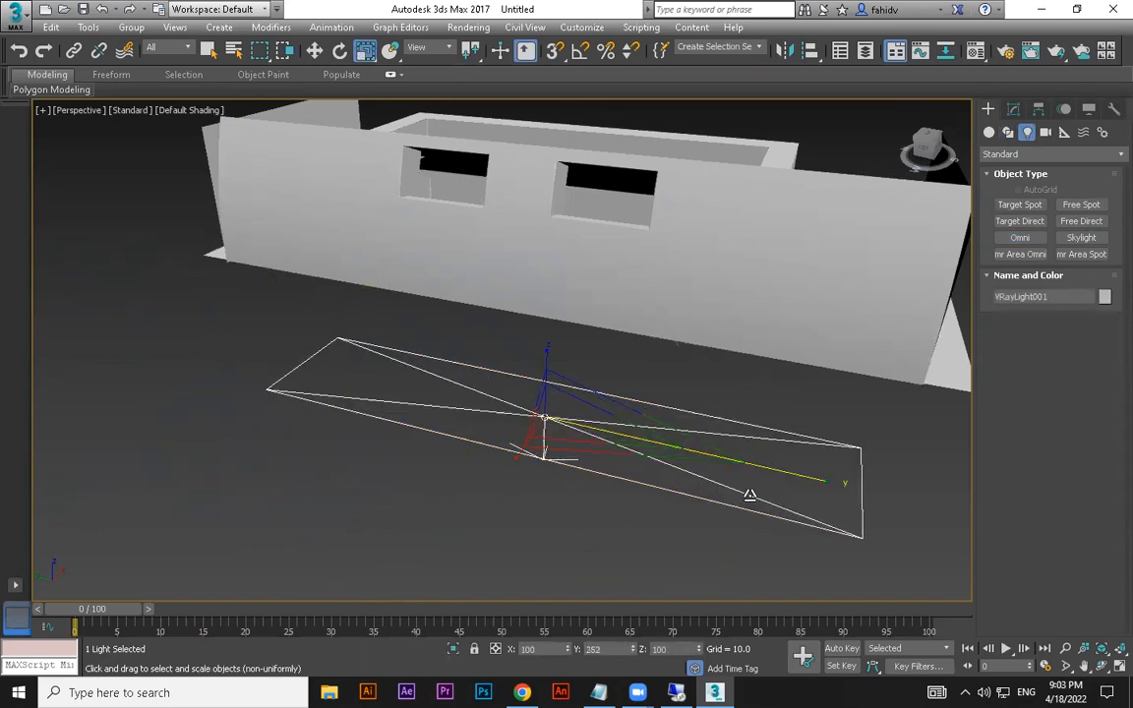
{"action": "left_click_drag", "start_coordinate": [523, 453], "coordinate": [601, 369]}
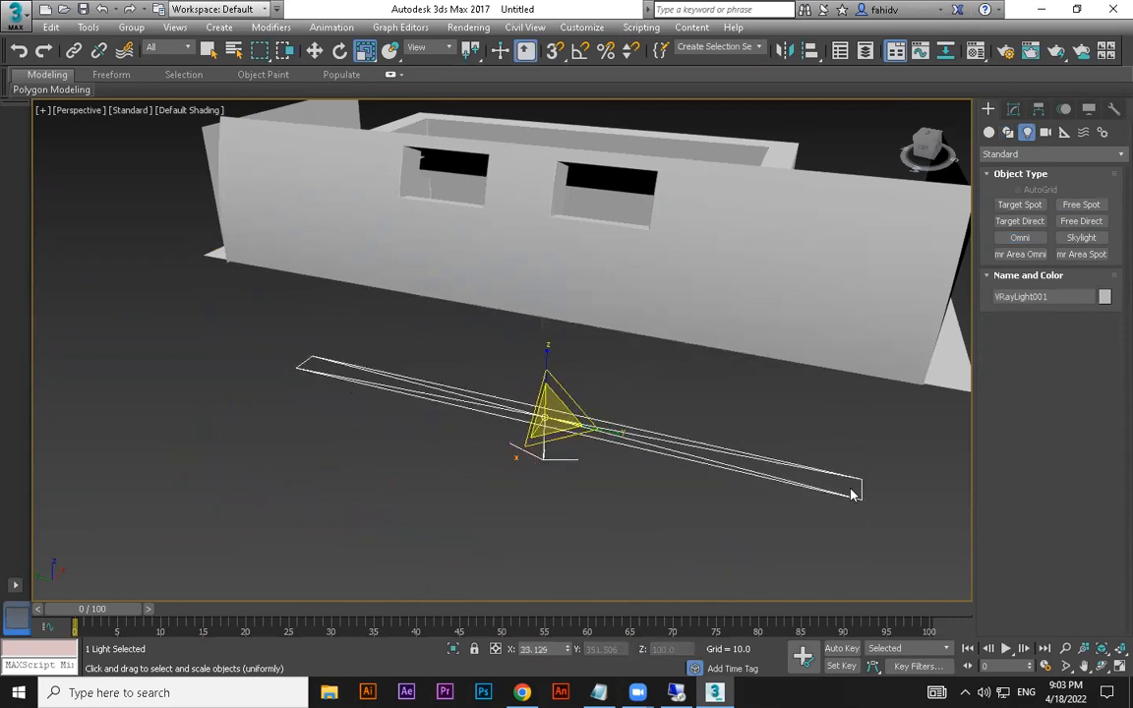
{"action": "key", "text": "ctrl+z"}
{"action": "key", "text": "ctrl+z"}
{"action": "left_click_drag", "start_coordinate": [570, 432], "coordinate": [290, 373]}
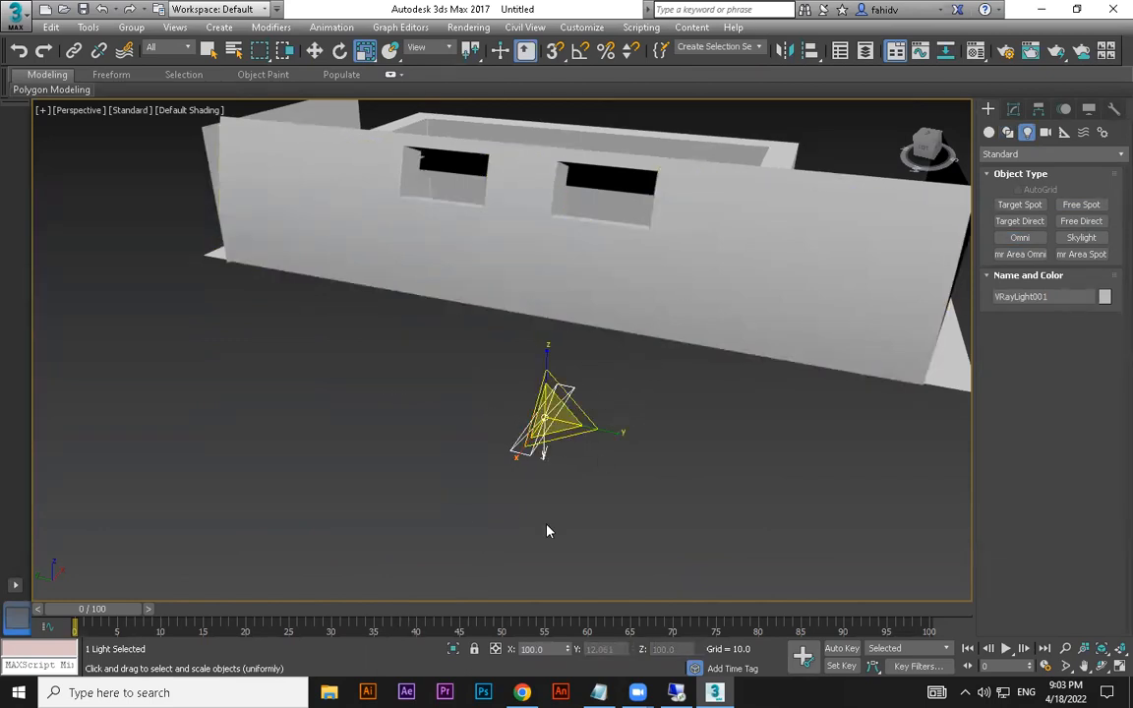
{"action": "key", "text": "ctrl+z"}
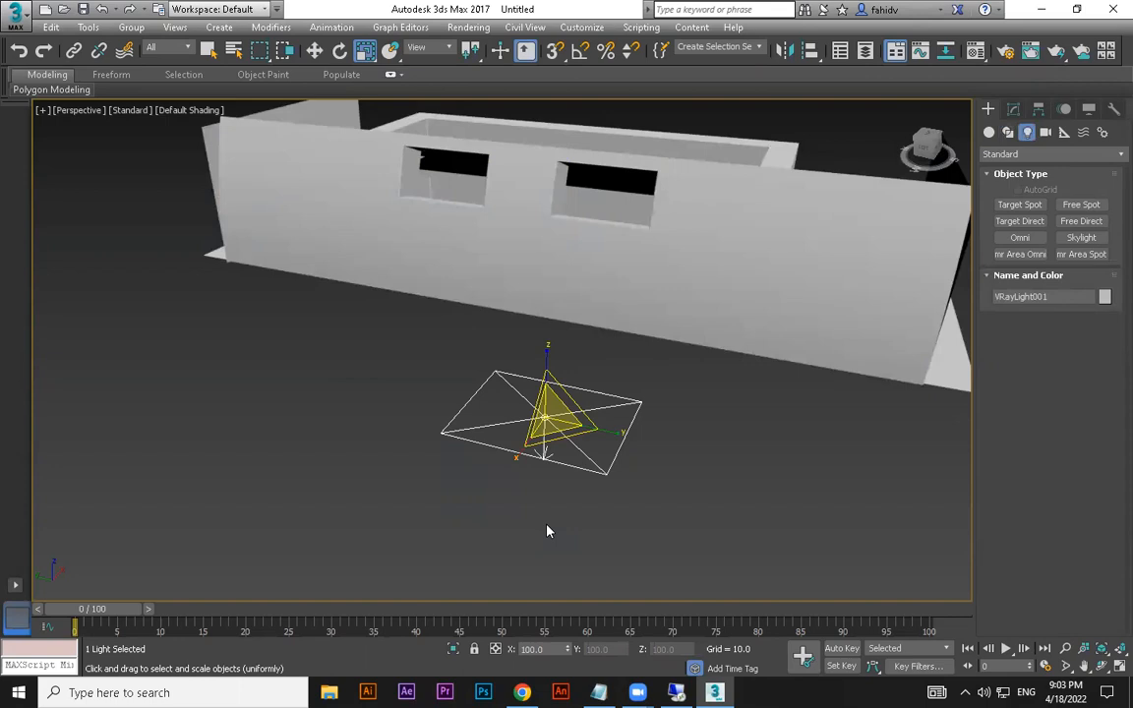
Raise the V-Ray plane light vertically to a Z height of about 160.
{"action": "key", "text": "w"}
{"action": "mouse_move", "coordinate": [570, 442]}
{"action": "middle_mouse_down", "text": "alt"}
{"action": "mouse_move", "coordinate": [516, 429]}
{"action": "mouse_move", "coordinate": [572, 418]}
{"action": "middle_mouse_up", "text": "alt"}
{"action": "left_click_drag", "start_coordinate": [547, 363], "coordinate": [559, 163]}
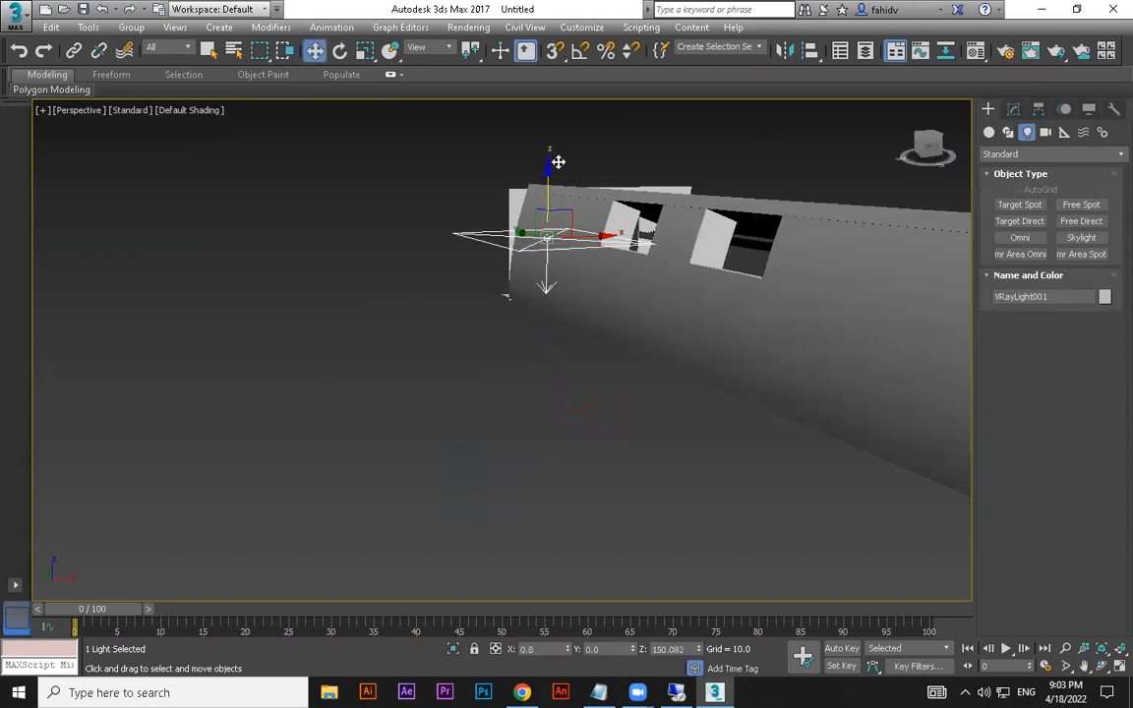
Create a large, thin box as a floor beneath the V-Ray plane light, in front of the wall.
{"action": "left_click", "coordinate": [990, 132]}
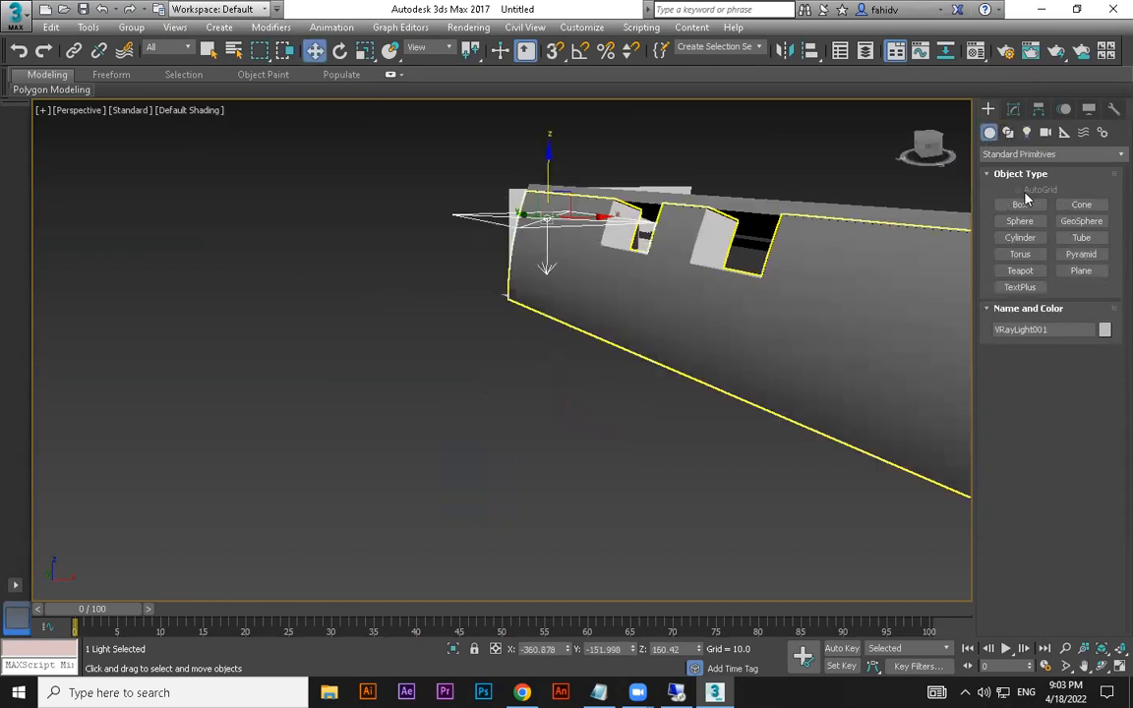
{"action": "left_click", "coordinate": [1020, 203]}
{"action": "scroll", "coordinate": [572, 352], "scroll_direction": "down", "scroll_amount": 5}
{"action": "left_click_drag", "start_coordinate": [438, 293], "coordinate": [670, 588]}
{"action": "left_click", "coordinate": [668, 591]}
{"action": "scroll", "coordinate": [638, 463], "scroll_direction": "up", "scroll_amount": 4}
{"action": "key", "text": "w"}
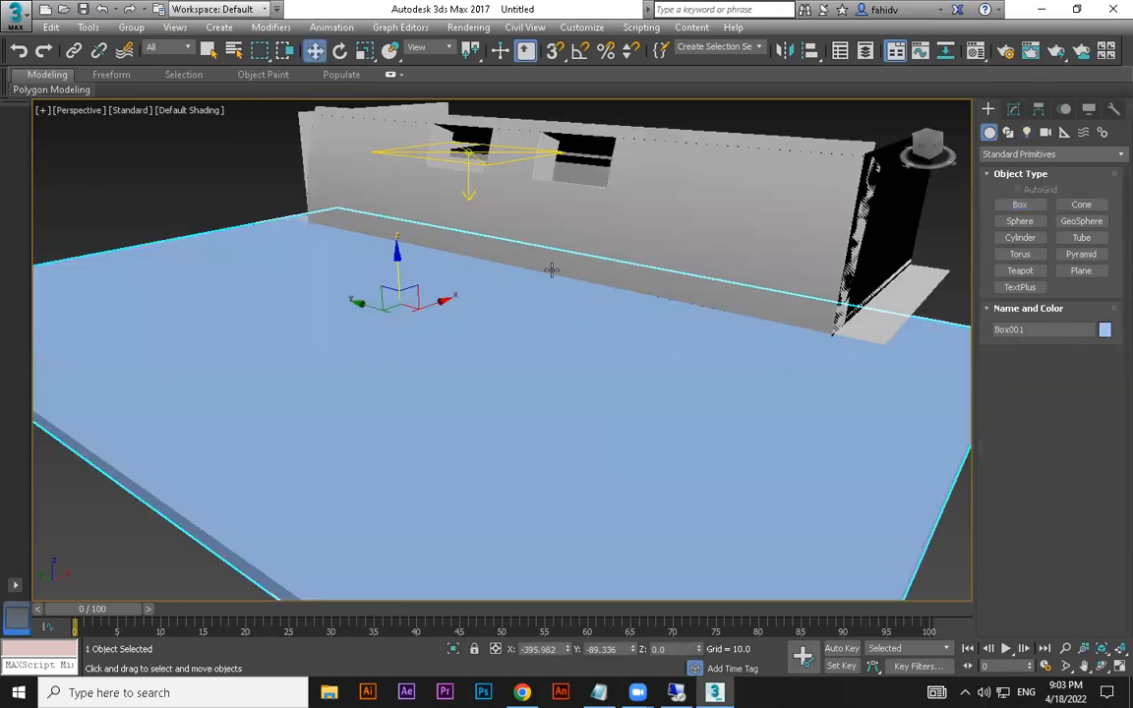
Review the V-Ray GI environment settings in Render Setup and minimise the dialog.
{"action": "middle_click_drag", "start_coordinate": [552, 269], "coordinate": [578, 358]}
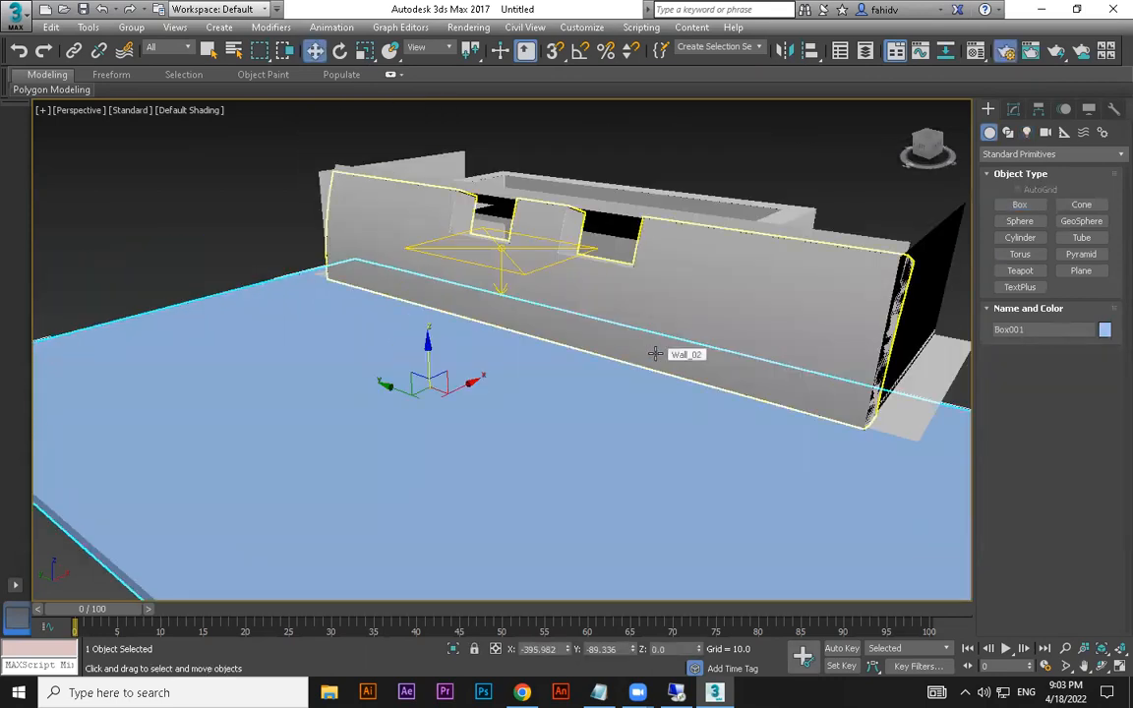
{"action": "key", "text": "F10"}
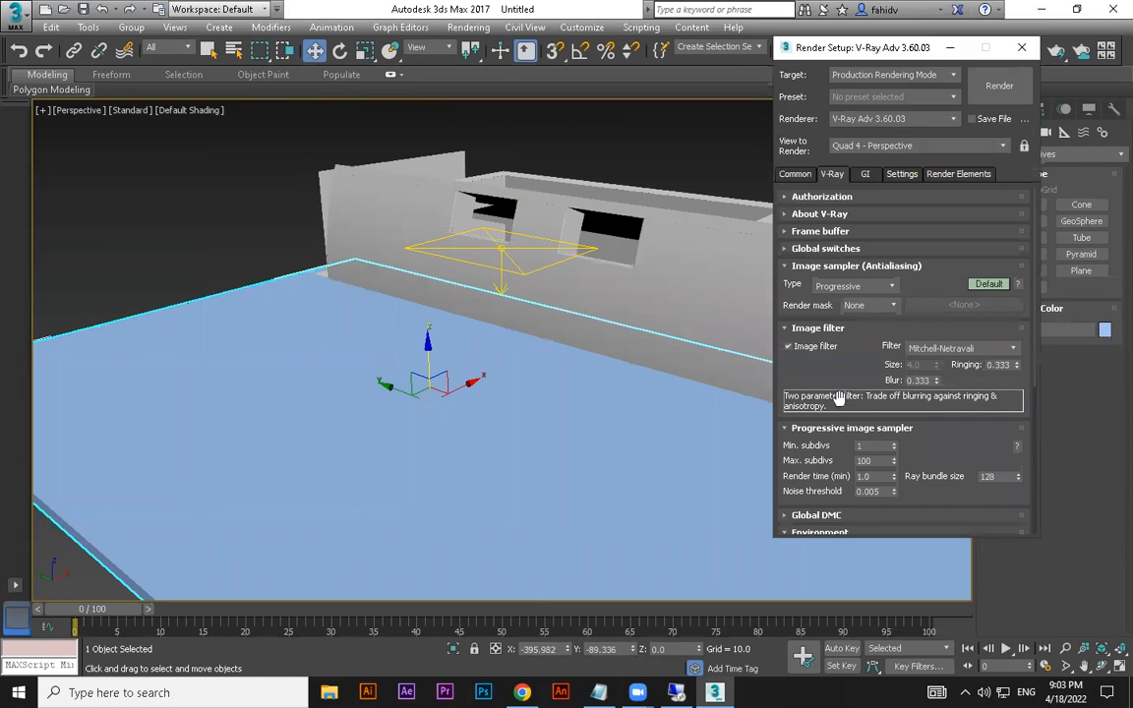
{"action": "scroll", "coordinate": [848, 284], "scroll_direction": "down", "scroll_amount": 3}
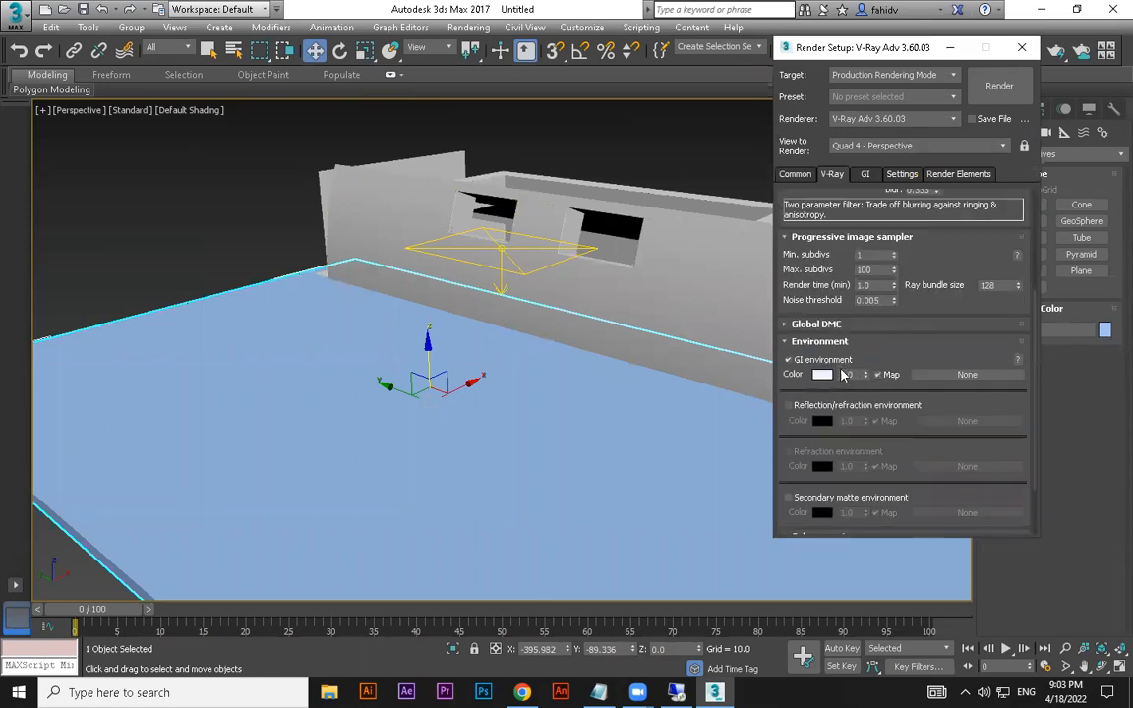
{"action": "left_click", "coordinate": [950, 47]}
Limit the selection filter to Lights and test it with a selection over the floor and wall.
{"action": "middle_click_drag", "start_coordinate": [448, 227], "coordinate": [502, 169], "text": "alt"}
{"action": "left_click", "coordinate": [381, 257]}
{"action": "left_click", "coordinate": [540, 125]}
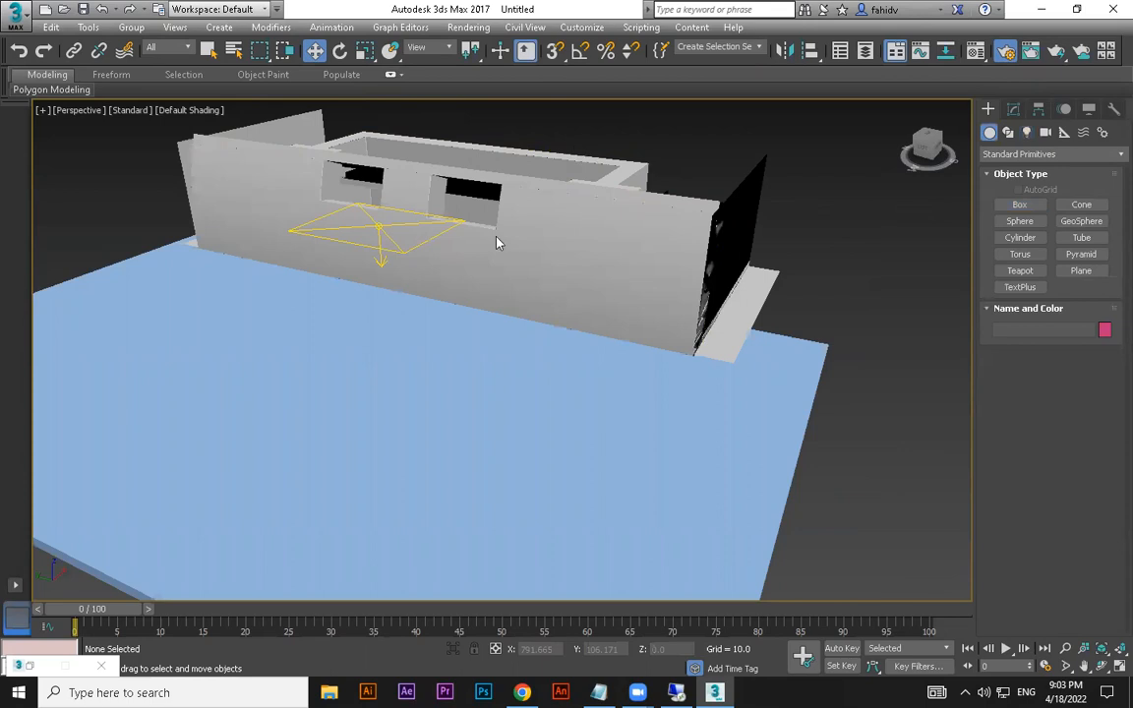
{"action": "left_click_drag", "start_coordinate": [576, 150], "coordinate": [576, 219]}
{"action": "left_click", "coordinate": [802, 230]}
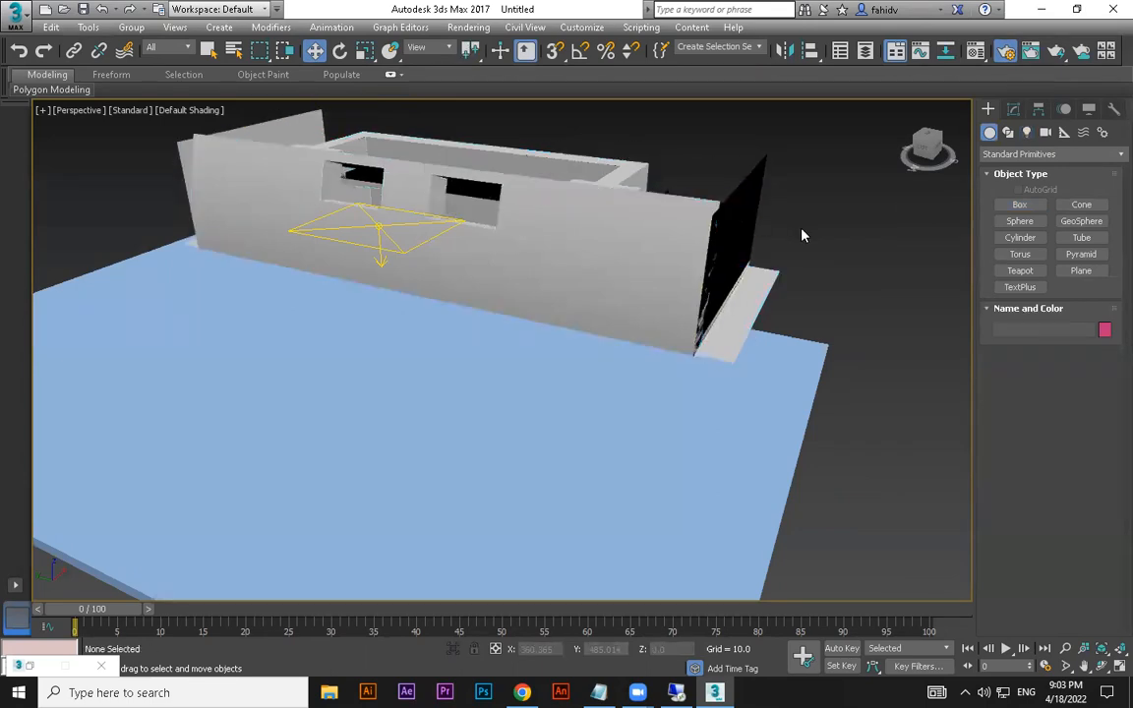
{"action": "left_click", "coordinate": [179, 48]}
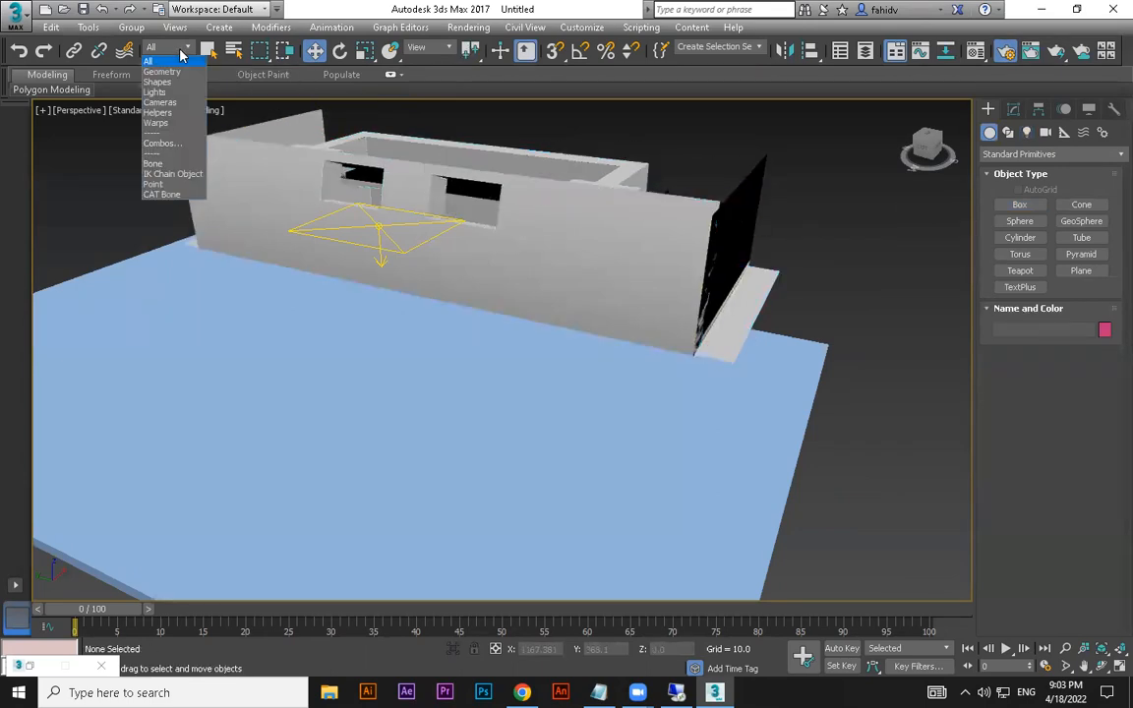
{"action": "left_click", "coordinate": [156, 94]}
{"action": "left_click_drag", "start_coordinate": [481, 201], "coordinate": [610, 475]}
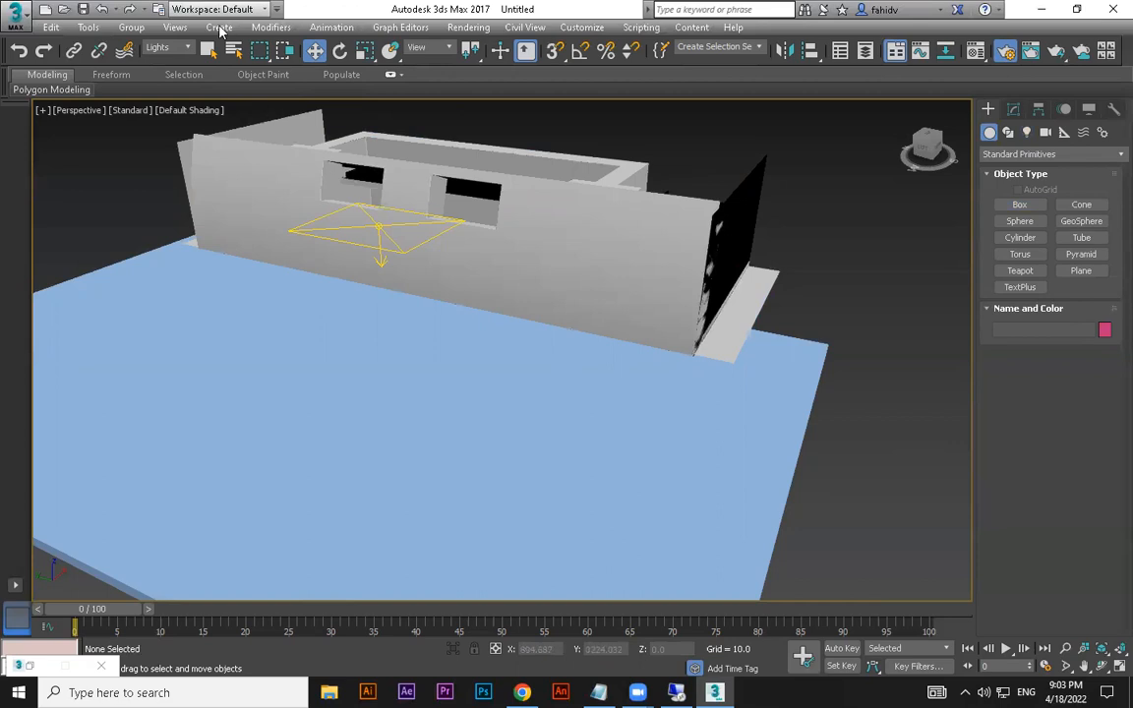
Select the V-Ray plane light and adjust its height to about Z 146.
{"action": "left_click", "coordinate": [378, 229]}
{"action": "left_click_drag", "start_coordinate": [376, 158], "coordinate": [382, 257]}
{"action": "mouse_move", "coordinate": [382, 258]}
{"action": "middle_mouse_down", "text": "alt"}
{"action": "mouse_move", "coordinate": [456, 238]}
{"action": "mouse_move", "coordinate": [380, 261]}
{"action": "middle_mouse_up", "text": "alt"}
{"action": "left_click_drag", "start_coordinate": [382, 269], "coordinate": [377, 187]}
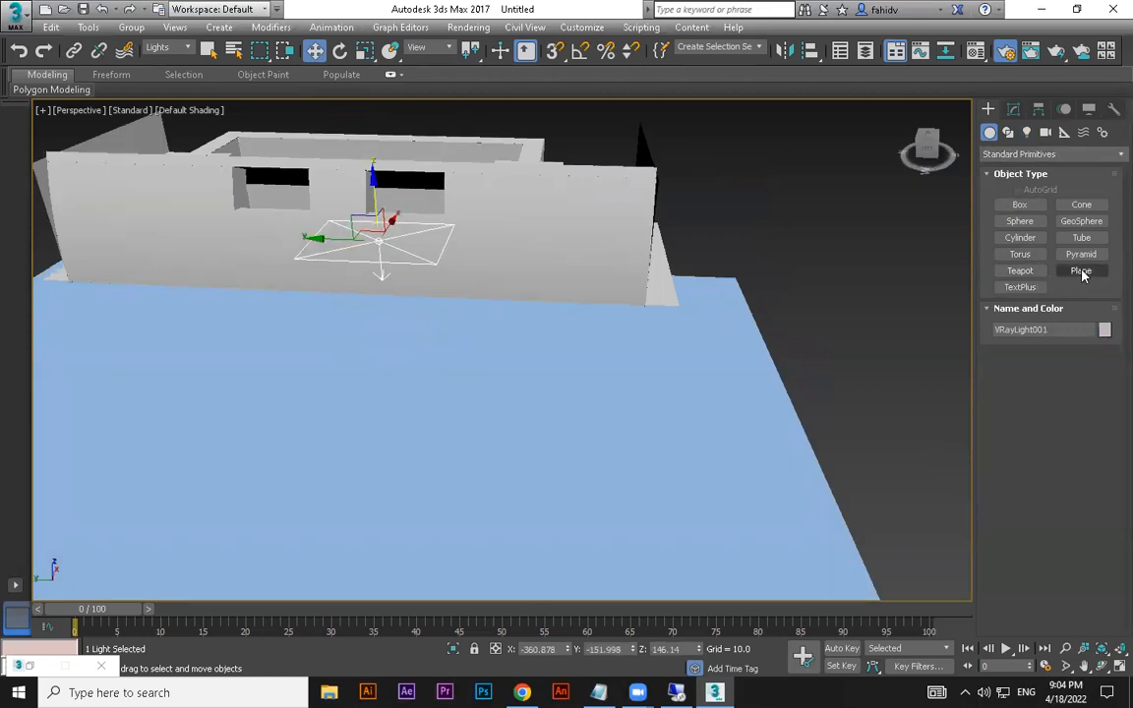
Create a small teapot directly beneath the V-Ray plane light and align its base vertically with the floor box.
{"action": "left_click", "coordinate": [1020, 270]}
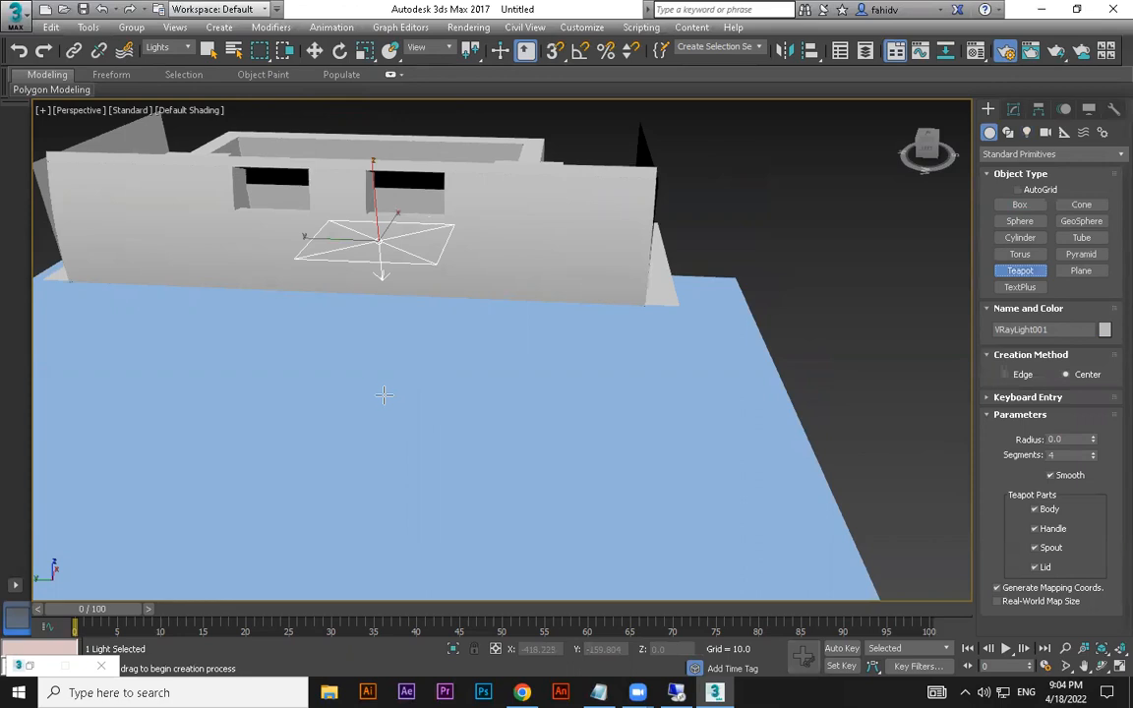
{"action": "key", "text": "t"}
{"action": "scroll", "coordinate": [440, 428], "scroll_direction": "down", "scroll_amount": 5}
{"action": "scroll", "coordinate": [354, 451], "scroll_direction": "down", "scroll_amount": 2}
{"action": "scroll", "coordinate": [404, 447], "scroll_direction": "up", "scroll_amount": 5}
{"action": "left_click_drag", "start_coordinate": [441, 448], "coordinate": [459, 477]}
{"action": "key", "text": "p"}
{"action": "middle_click_drag", "start_coordinate": [439, 479], "coordinate": [439, 415], "text": "alt"}
{"action": "key", "text": "w"}
{"action": "mouse_move", "coordinate": [391, 301]}
{"action": "left_mouse_down"}
{"action": "mouse_move", "coordinate": [395, 317]}
{"action": "mouse_move", "coordinate": [397, 298]}
{"action": "left_mouse_up"}
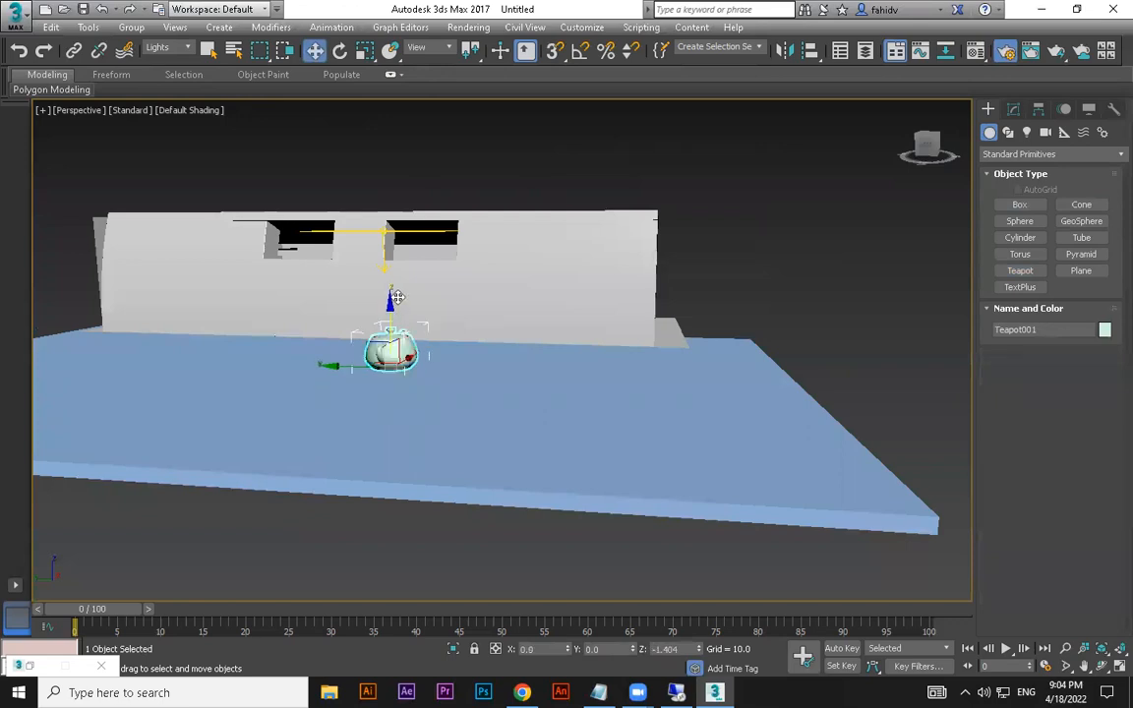
Scale the V-Ray plane light uniformly to about 69 percent.
{"action": "middle_click_drag", "start_coordinate": [411, 358], "coordinate": [437, 455], "text": "alt"}
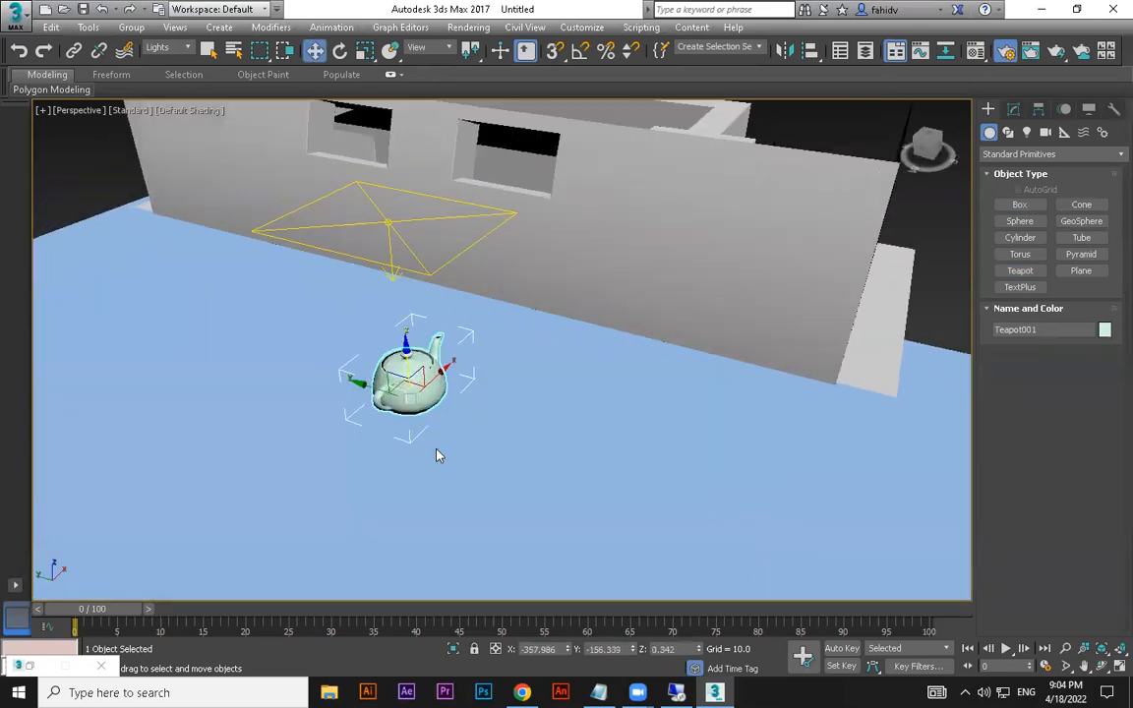
{"action": "left_click", "coordinate": [389, 224]}
{"action": "key", "text": "r"}
{"action": "left_click_drag", "start_coordinate": [389, 223], "coordinate": [445, 355]}
Render the teapot scene from above and from a low viewpoint to compare both faces of the plane light.
{"action": "key", "text": "shift+q"}
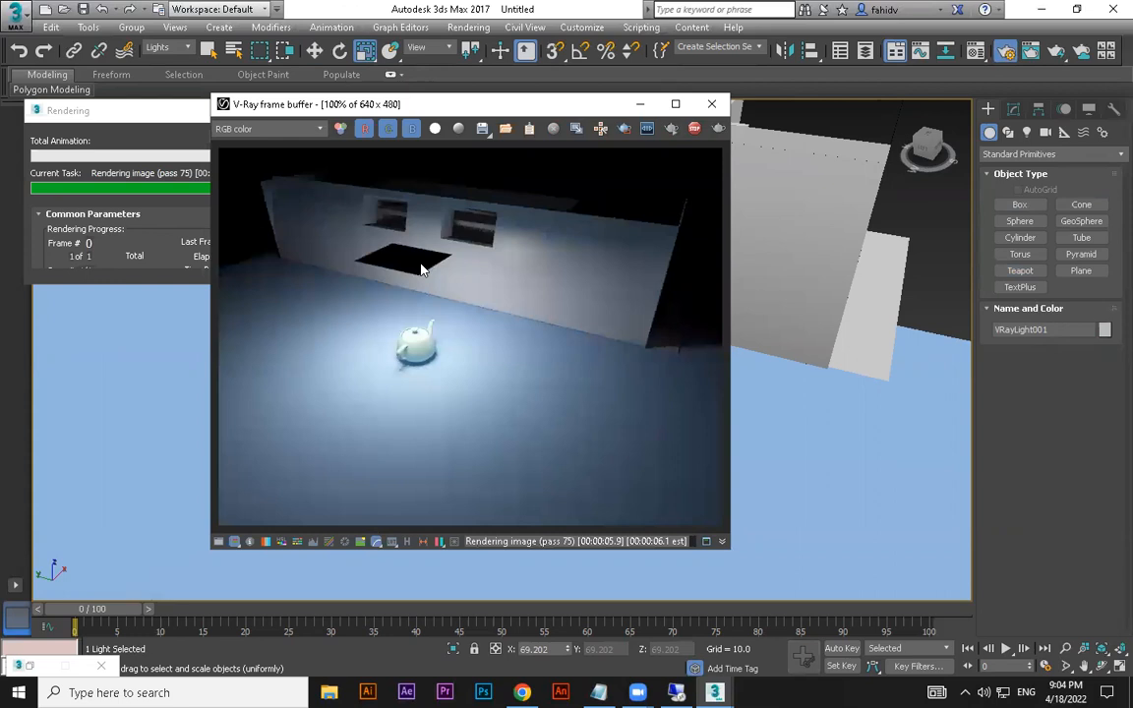
{"action": "left_click", "coordinate": [703, 113]}
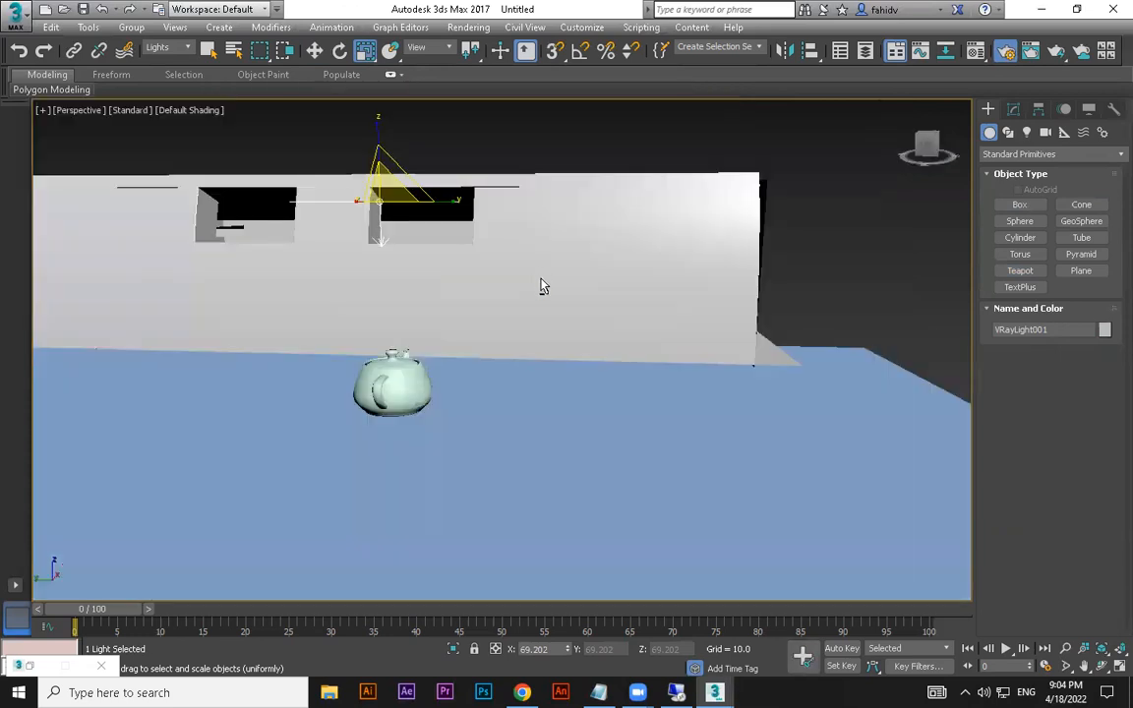
{"action": "key", "text": "shift+q"}
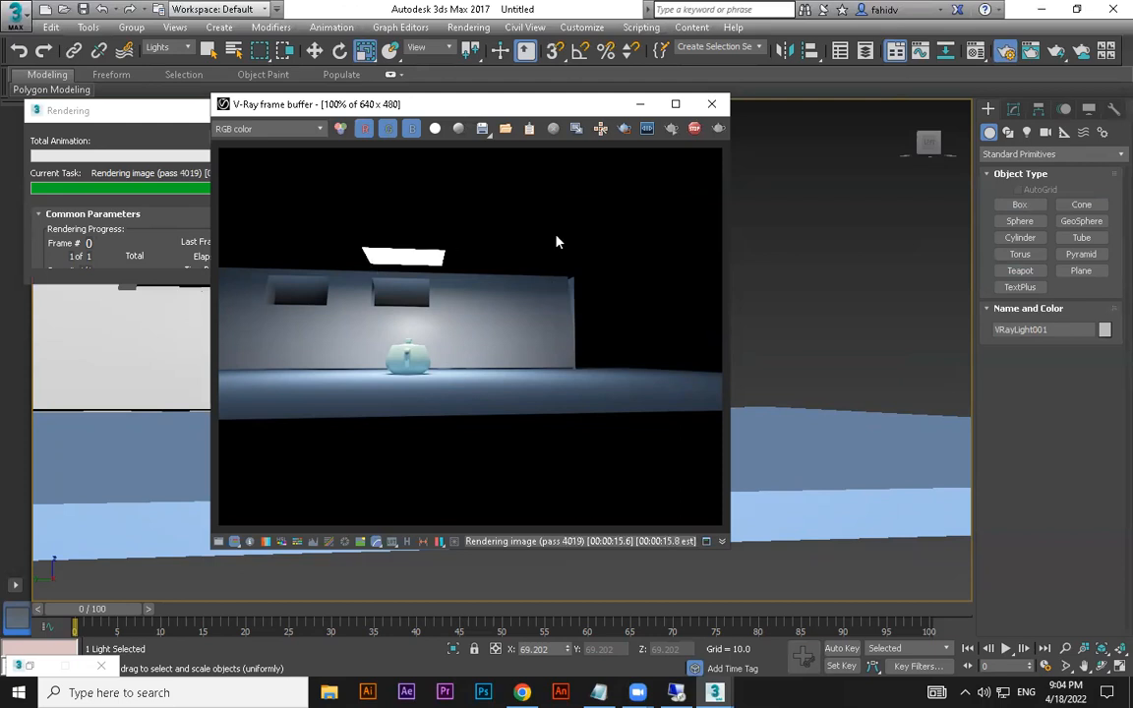
{"action": "left_click", "coordinate": [712, 106]}
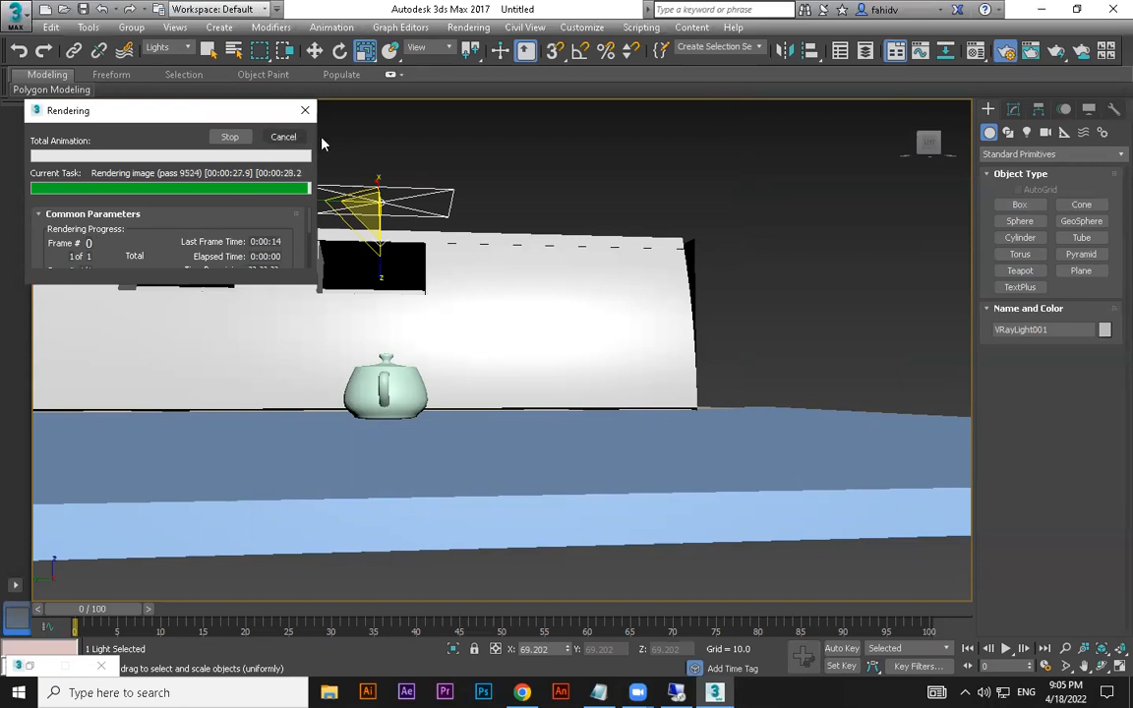
{"action": "left_click", "coordinate": [283, 136]}
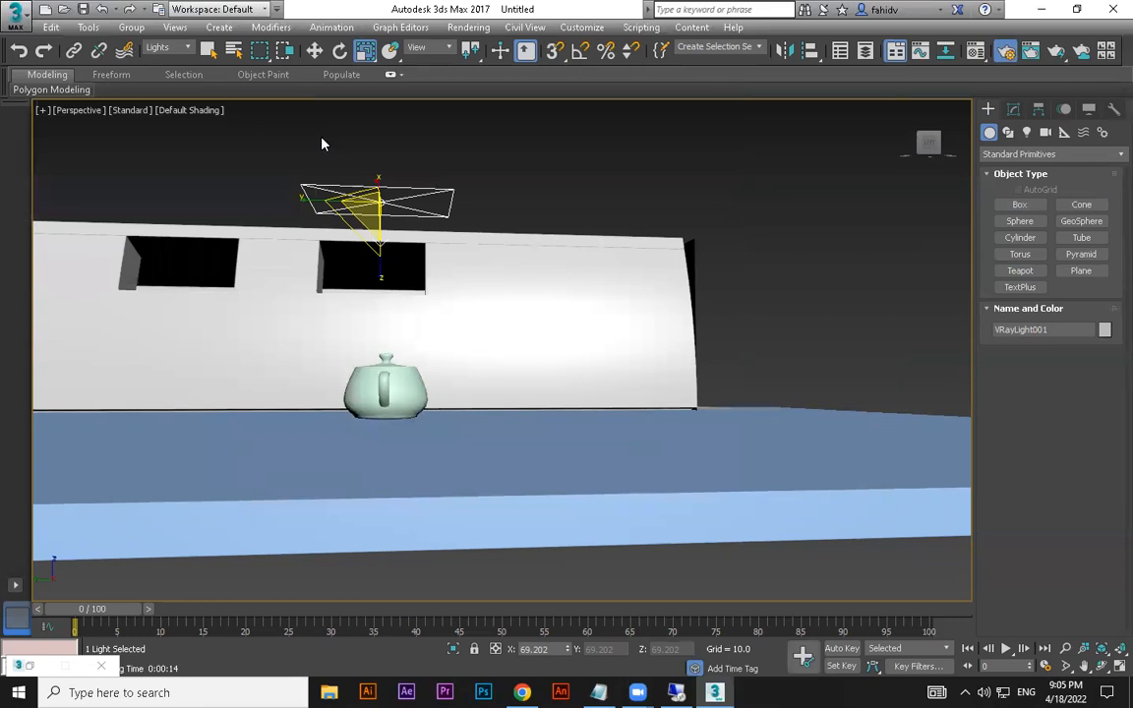
Enable the Double-sided option for the V-Ray plane light.
{"action": "left_click", "coordinate": [1013, 109]}
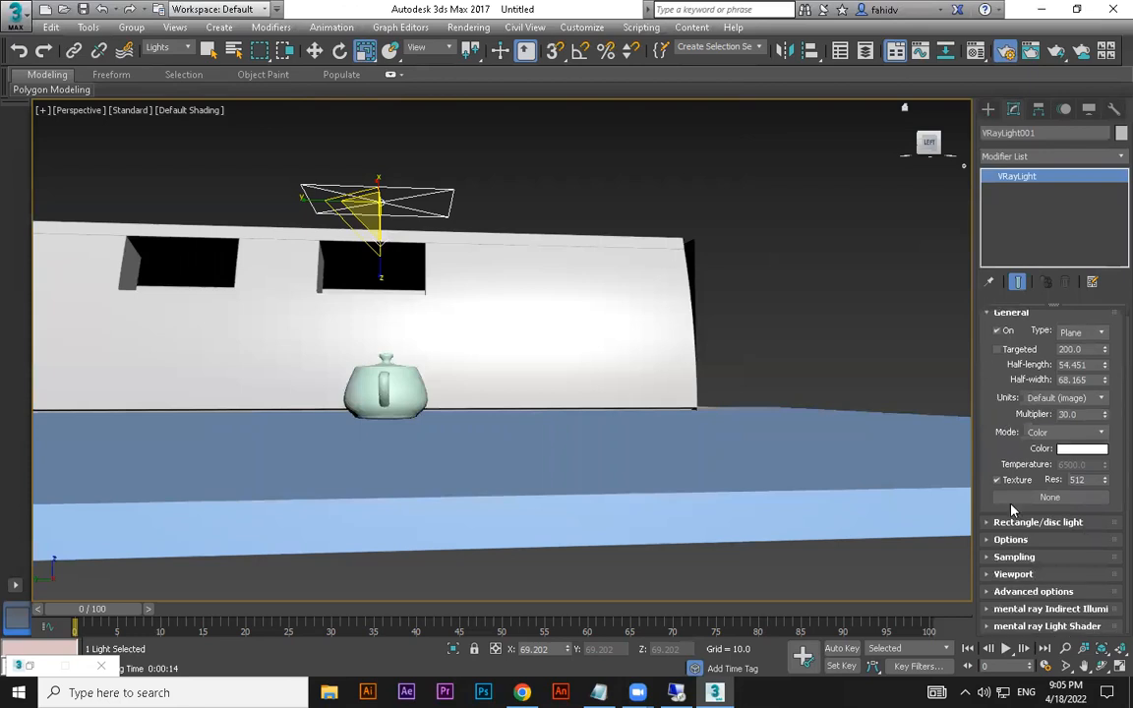
{"action": "left_click", "coordinate": [1013, 540]}
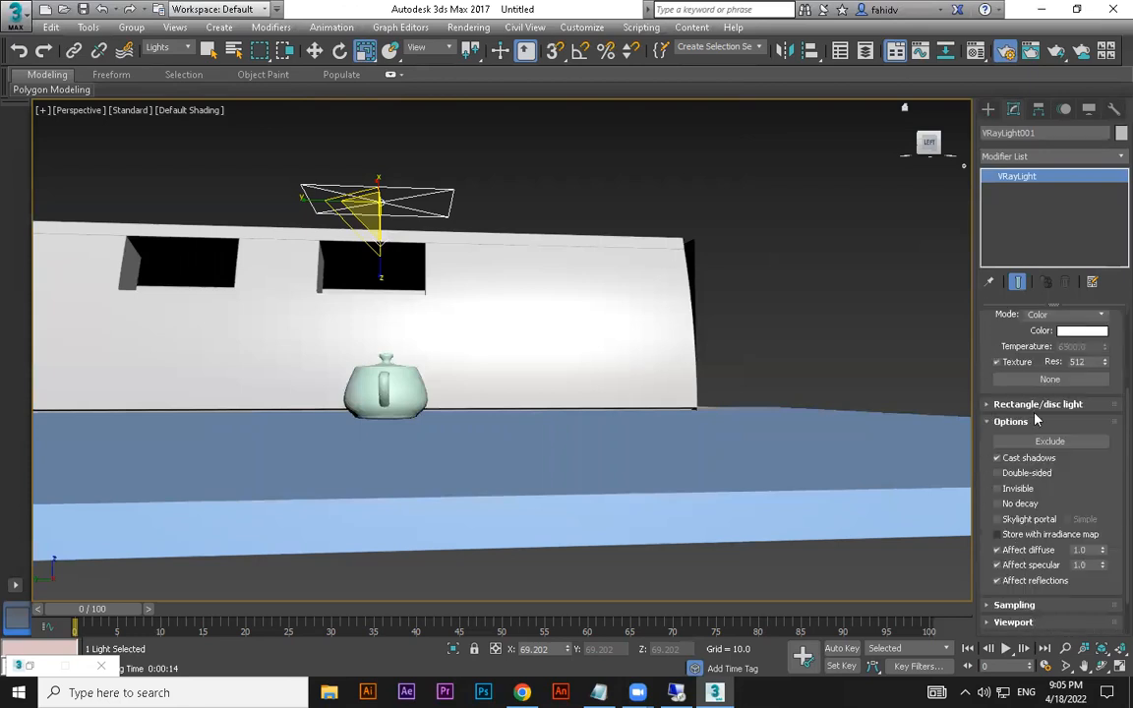
{"action": "scroll", "coordinate": [1030, 418], "scroll_direction": "down", "scroll_amount": 1}
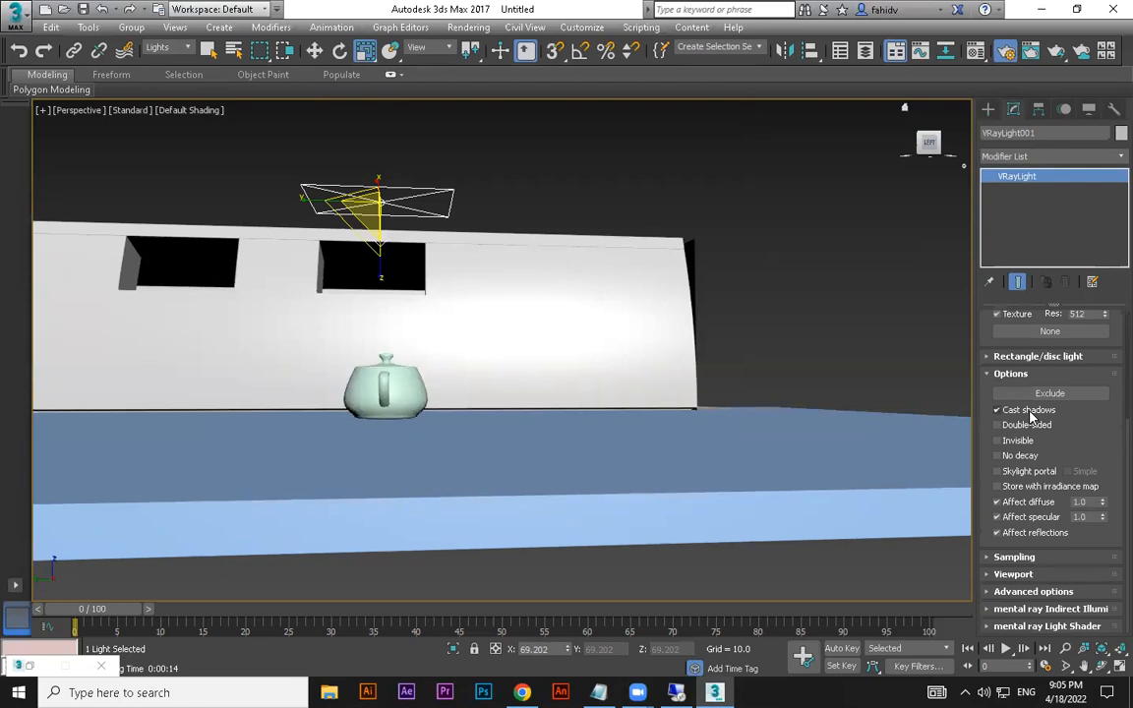
{"action": "left_click", "coordinate": [1026, 427]}
Render the double-sided plane light from above the teapot.
{"action": "middle_click_drag", "start_coordinate": [443, 444], "coordinate": [417, 473], "text": "alt"}
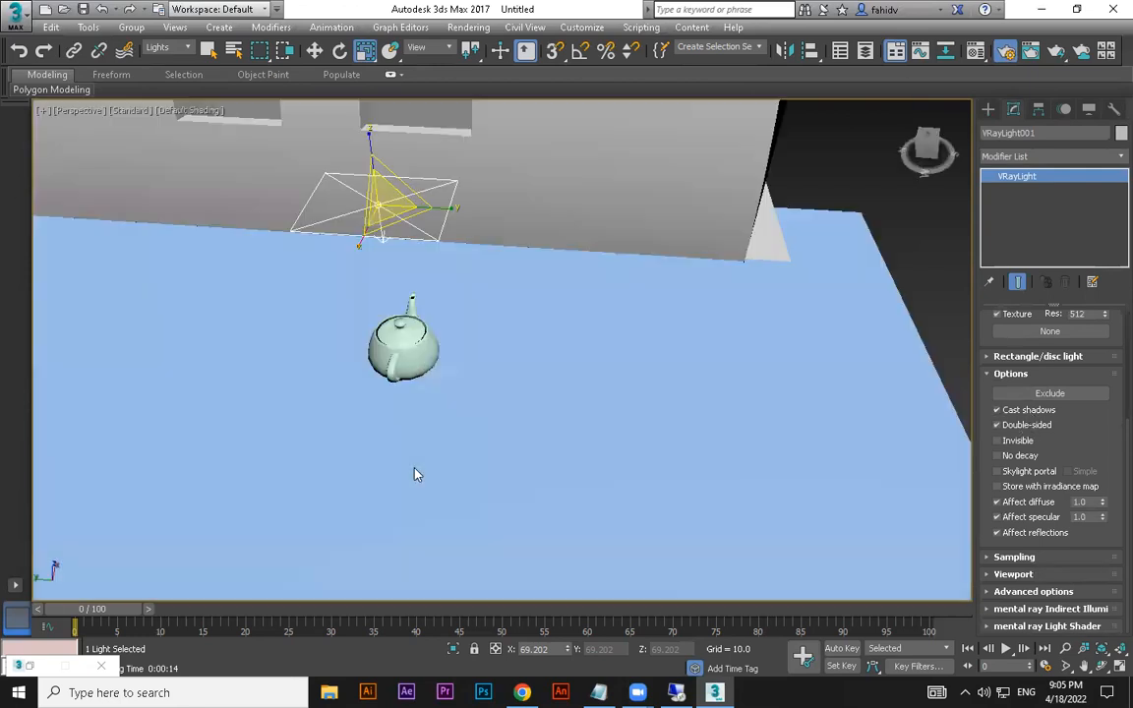
{"action": "key", "text": "shift+q"}
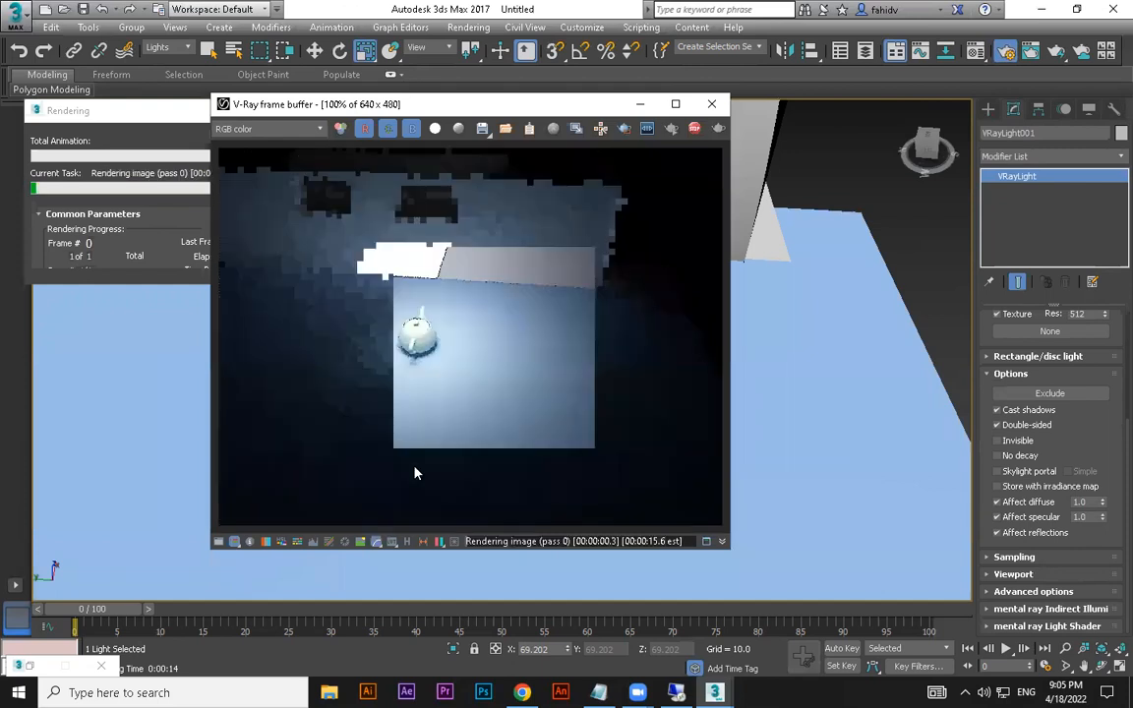
{"action": "left_click", "coordinate": [711, 104]}
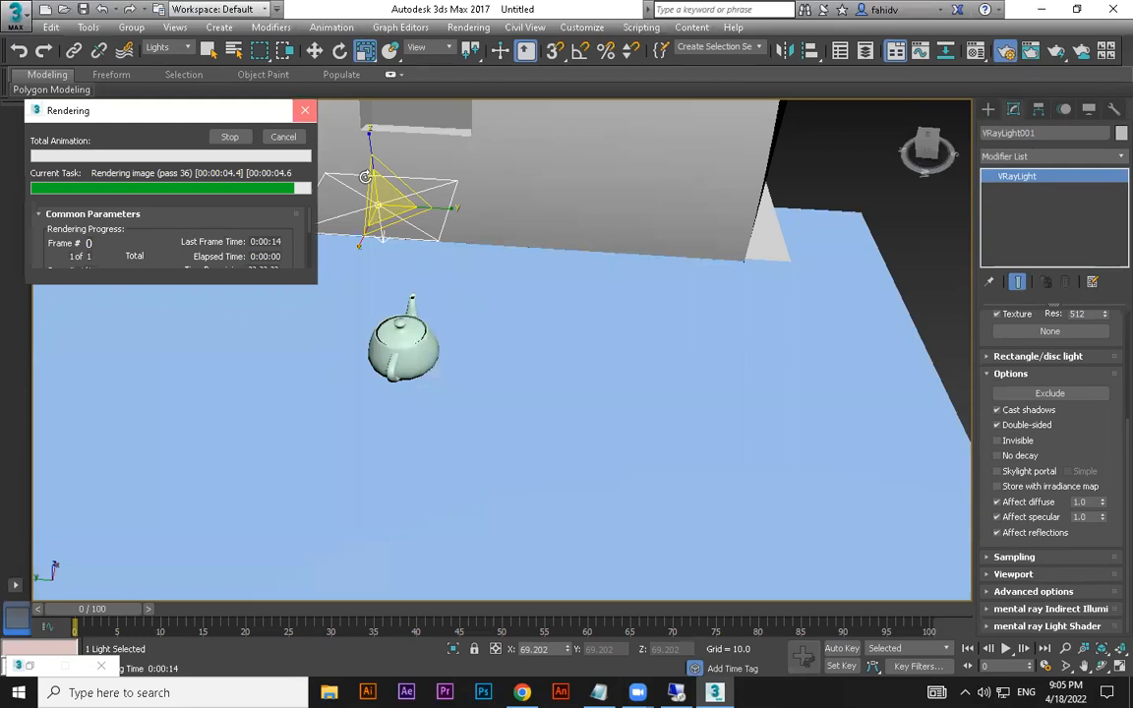
Rotate the V-Ray light upright to face the teapot, lower it to about Z 83 and move it to about X -307.
{"action": "key", "text": "e"}
{"action": "left_click_drag", "start_coordinate": [377, 225], "coordinate": [375, 147]}
{"action": "key", "text": "w"}
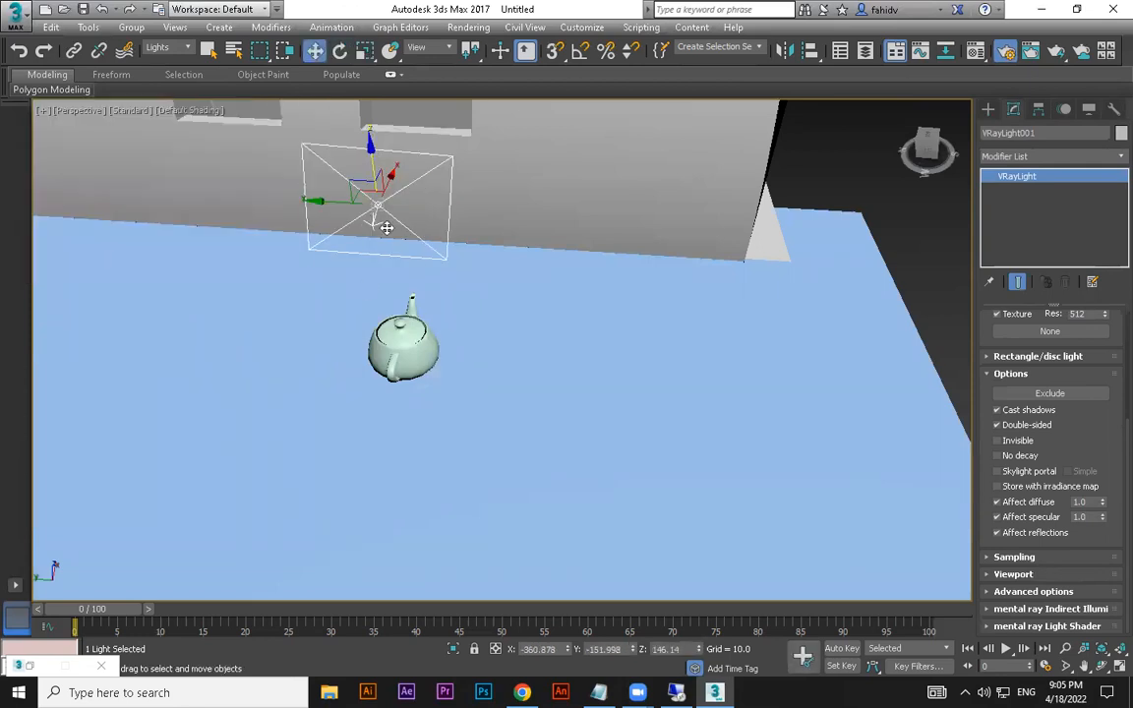
{"action": "left_click_drag", "start_coordinate": [347, 204], "coordinate": [352, 281]}
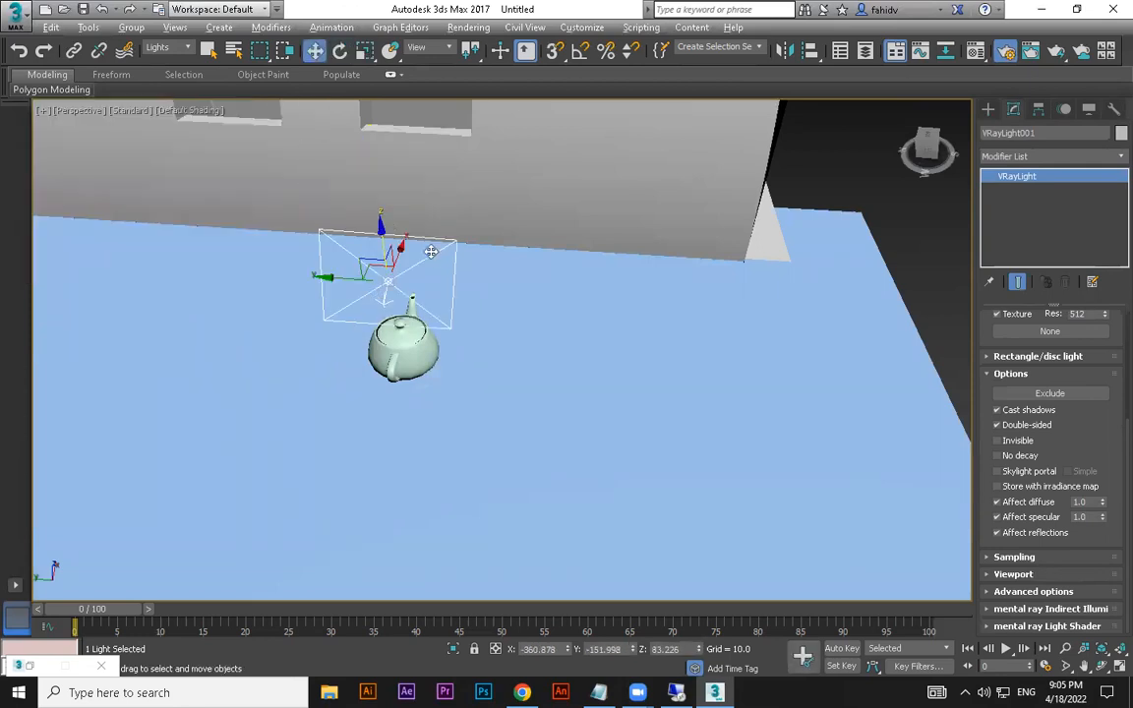
{"action": "middle_click_drag", "start_coordinate": [430, 251], "coordinate": [531, 240], "text": "alt"}
{"action": "left_click_drag", "start_coordinate": [441, 247], "coordinate": [492, 206]}
Render the upright light as double-sided, turn off Double-sided, and render it again for comparison.
{"action": "middle_click_drag", "start_coordinate": [580, 280], "coordinate": [599, 258], "text": "alt"}
{"action": "key", "text": "shift+q"}
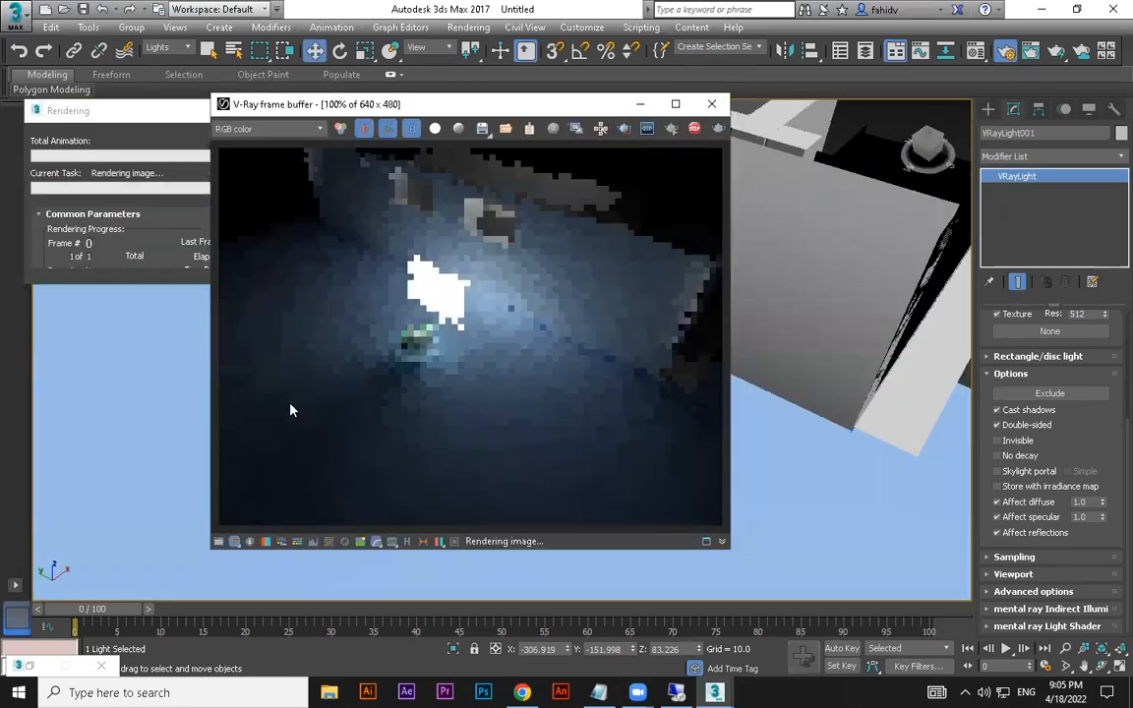
{"action": "left_click", "coordinate": [715, 105]}
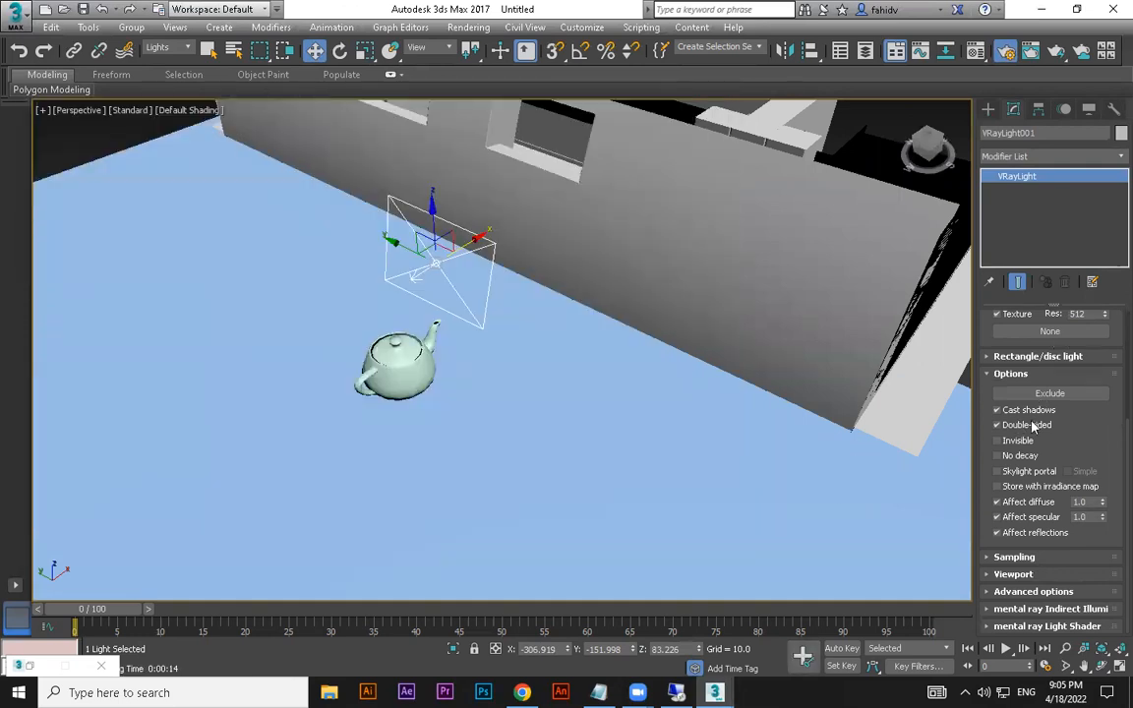
{"action": "key", "text": "shift+q"}
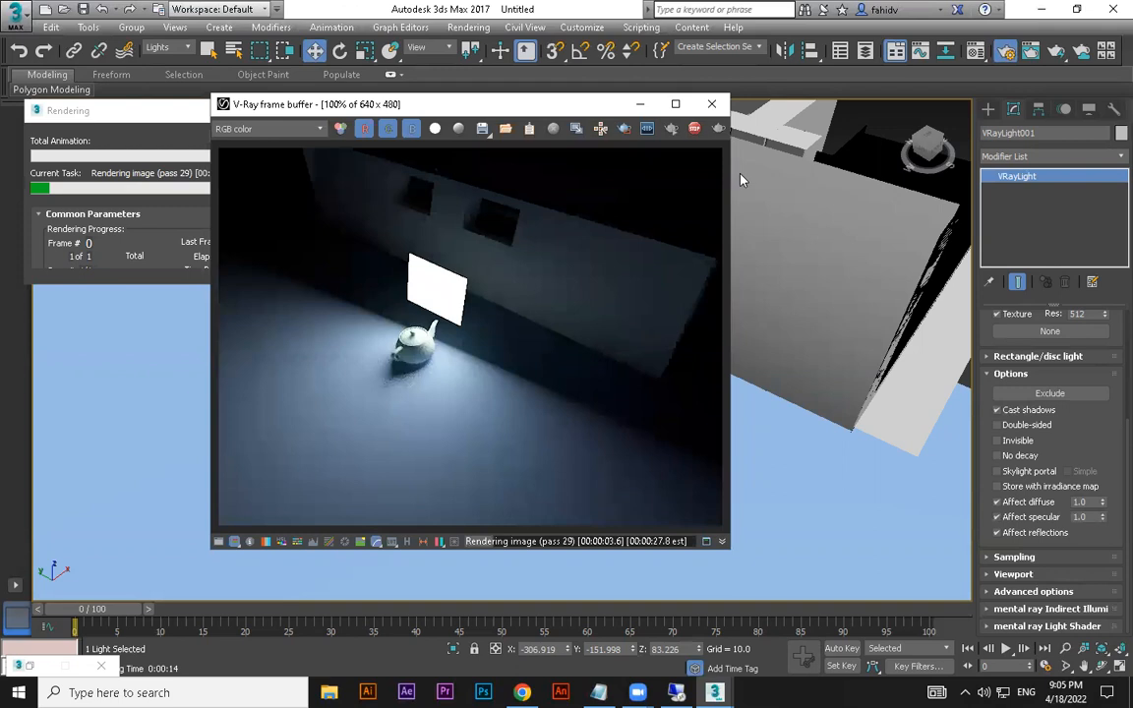
Cancel the running render, enable the Invisible option for the V-Ray plane light and render the perspective view.
{"action": "left_click", "coordinate": [710, 109]}
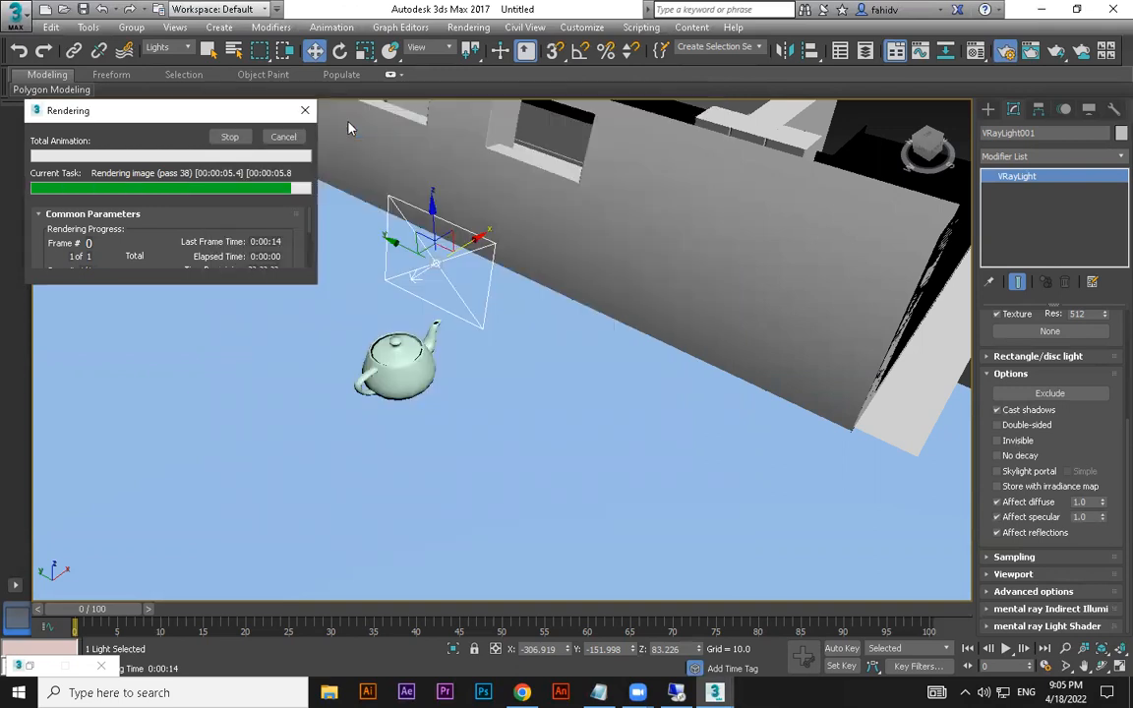
{"action": "left_click", "coordinate": [305, 111]}
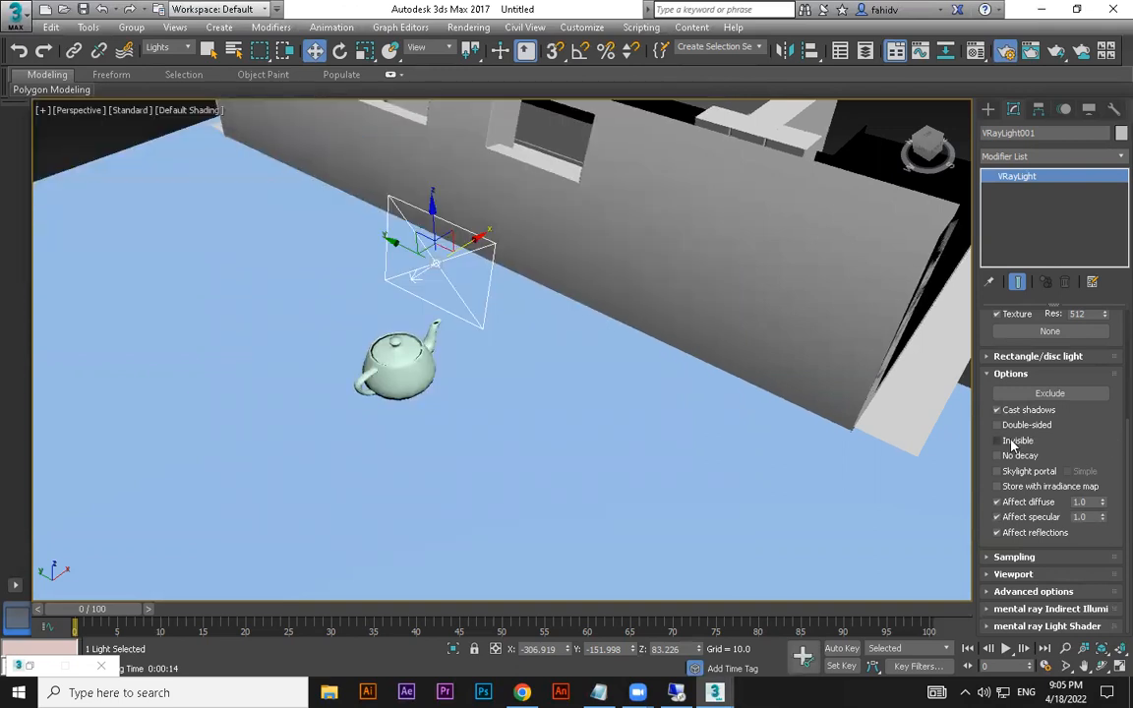
{"action": "left_click", "coordinate": [997, 440]}
{"action": "key", "text": "shift+q"}
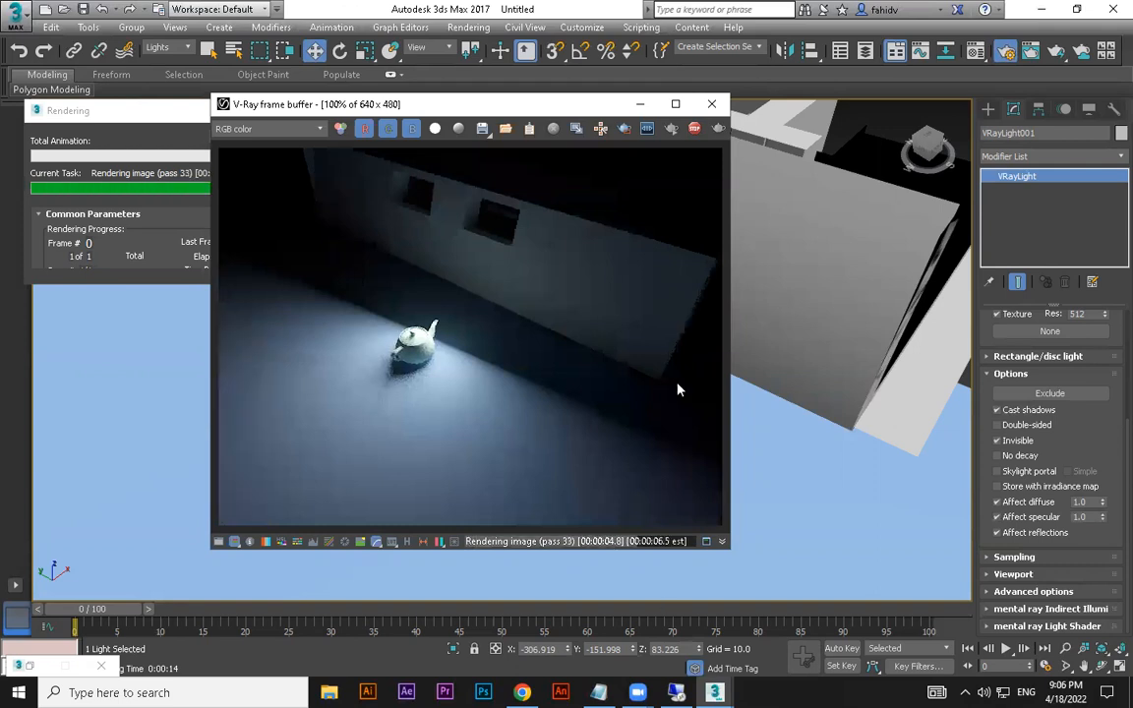
{"action": "left_click", "coordinate": [711, 102]}
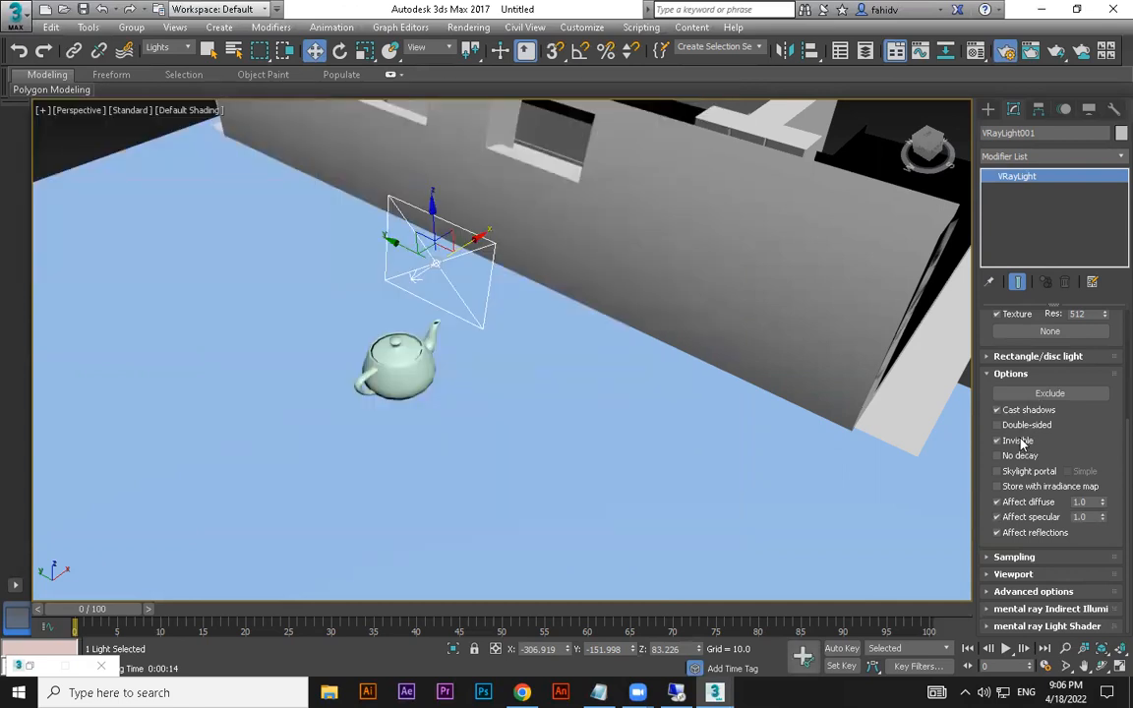
Render the plane light with Invisible turned off, then turn Invisible back on and render again for comparison.
{"action": "left_click", "coordinate": [1018, 442]}
{"action": "left_click", "coordinate": [996, 441]}
{"action": "left_click", "coordinate": [995, 440]}
{"action": "key", "text": "shift+q"}
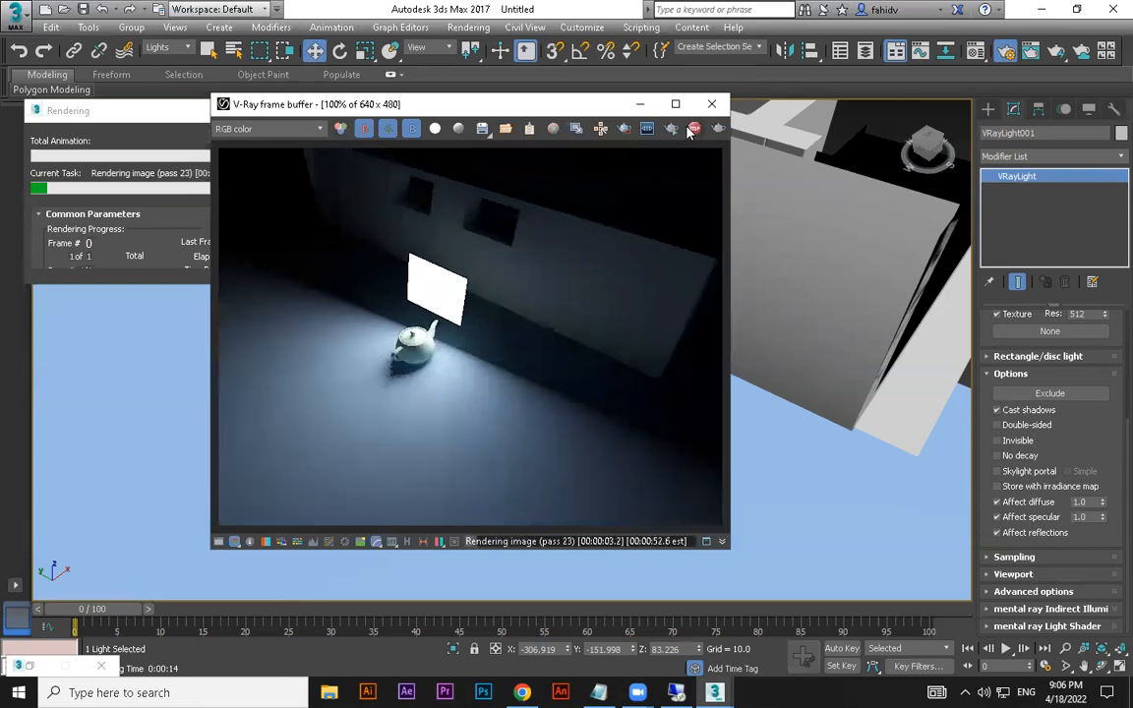
{"action": "left_click", "coordinate": [713, 104]}
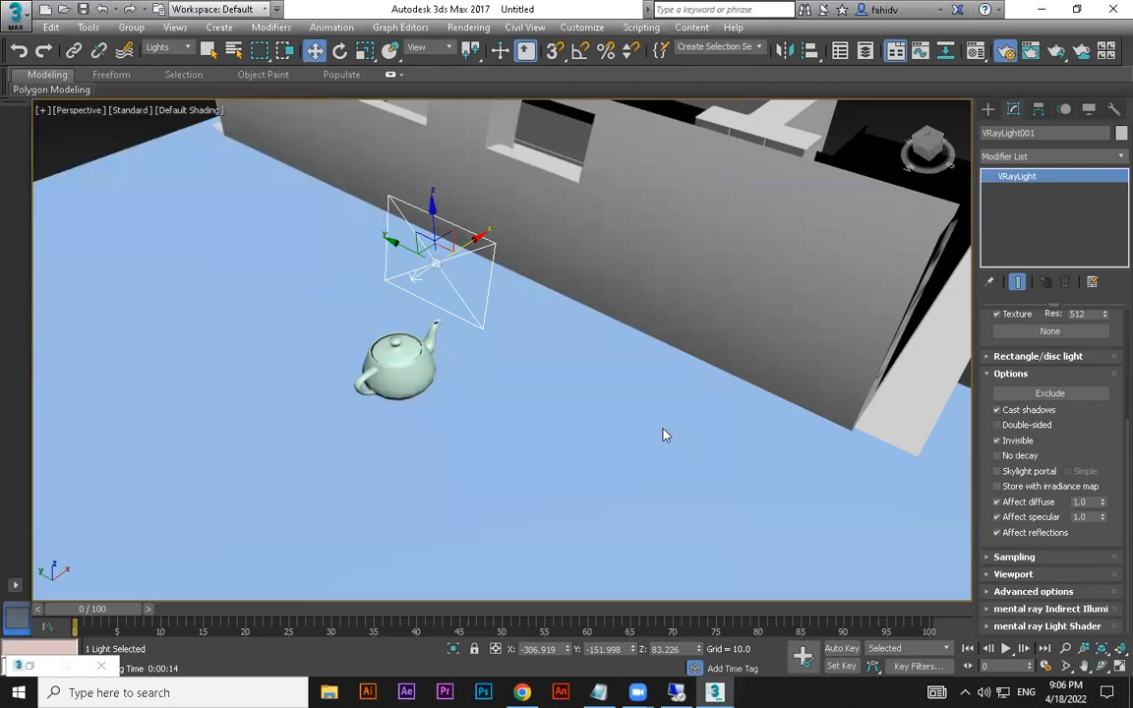
{"action": "key", "text": "shift+q"}
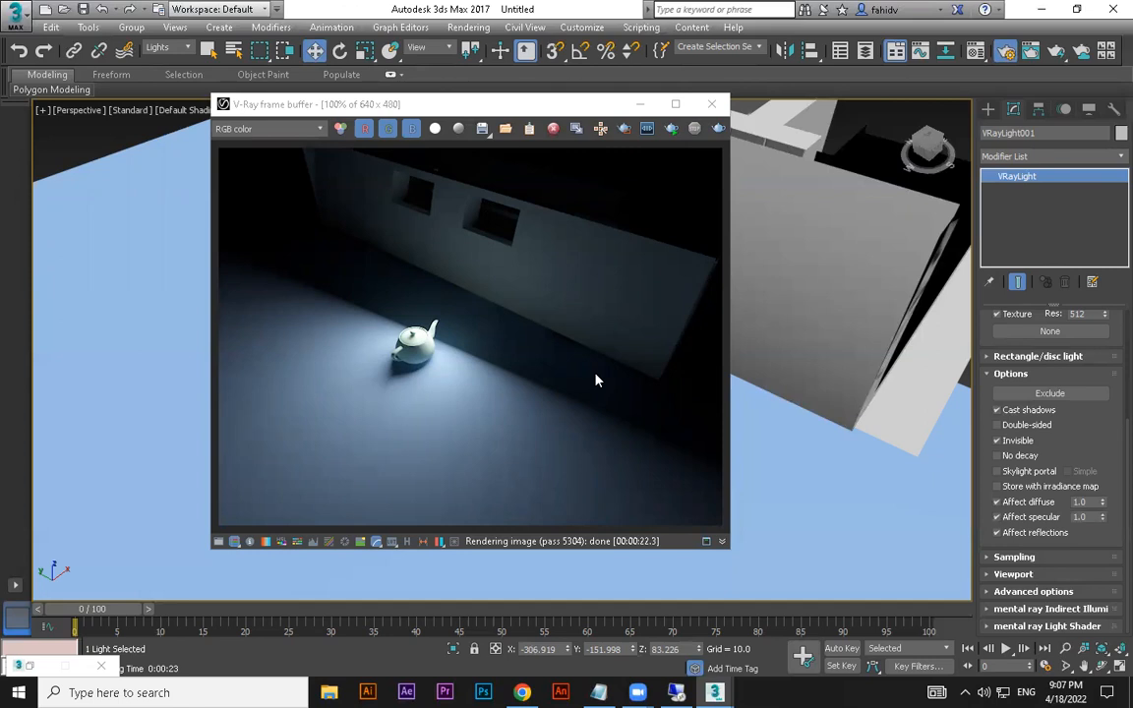
{"action": "left_click", "coordinate": [711, 104]}
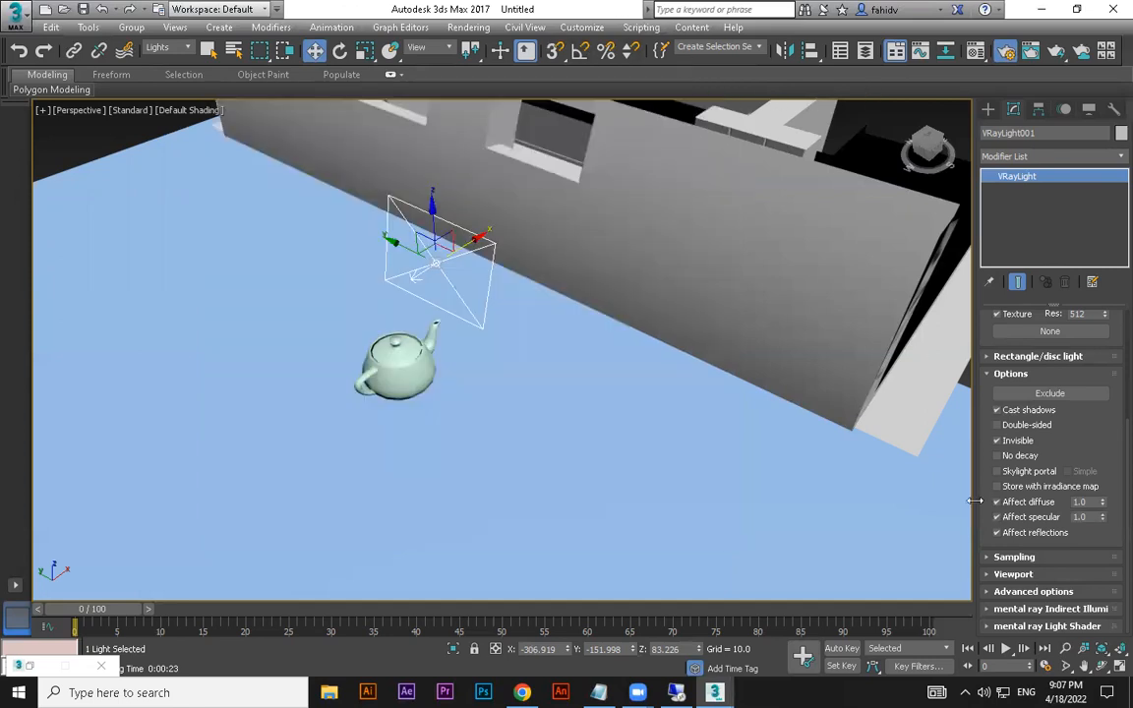
{"action": "left_click", "coordinate": [1040, 533]}
{"action": "left_click", "coordinate": [1009, 536]}
Switch to Chrome and search Google Images for "specular reflection".
{"action": "left_click", "coordinate": [522, 692]}
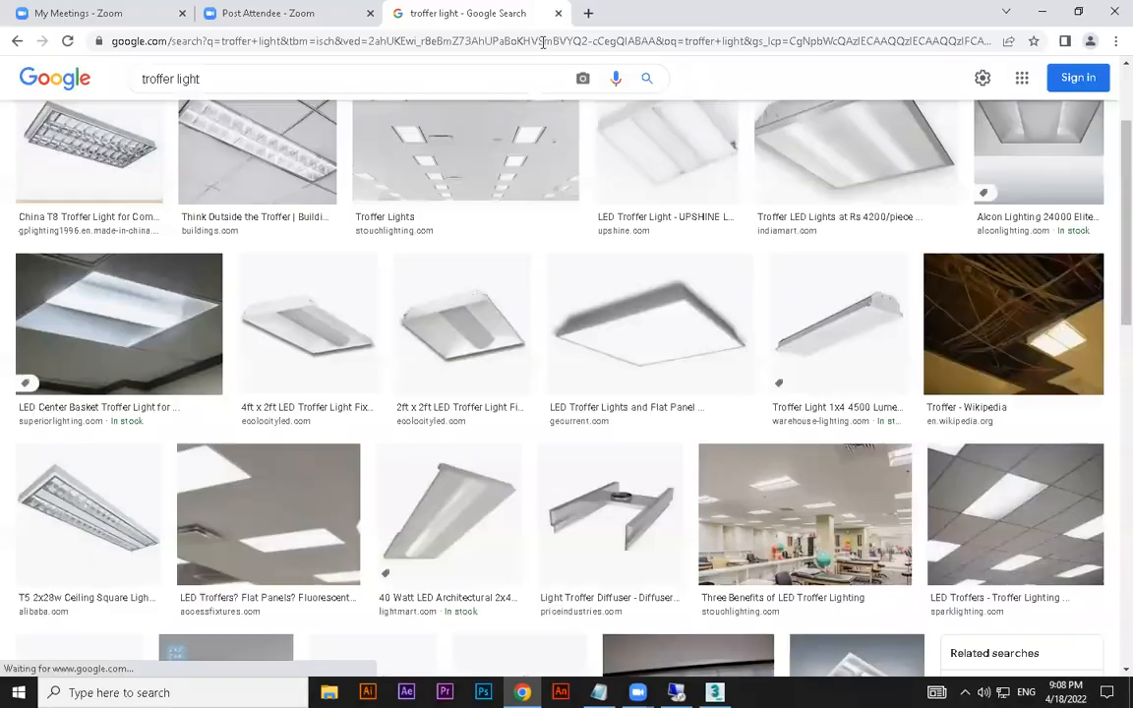
{"action": "triple_click", "coordinate": [172, 78]}
{"action": "type", "text": "specu"}
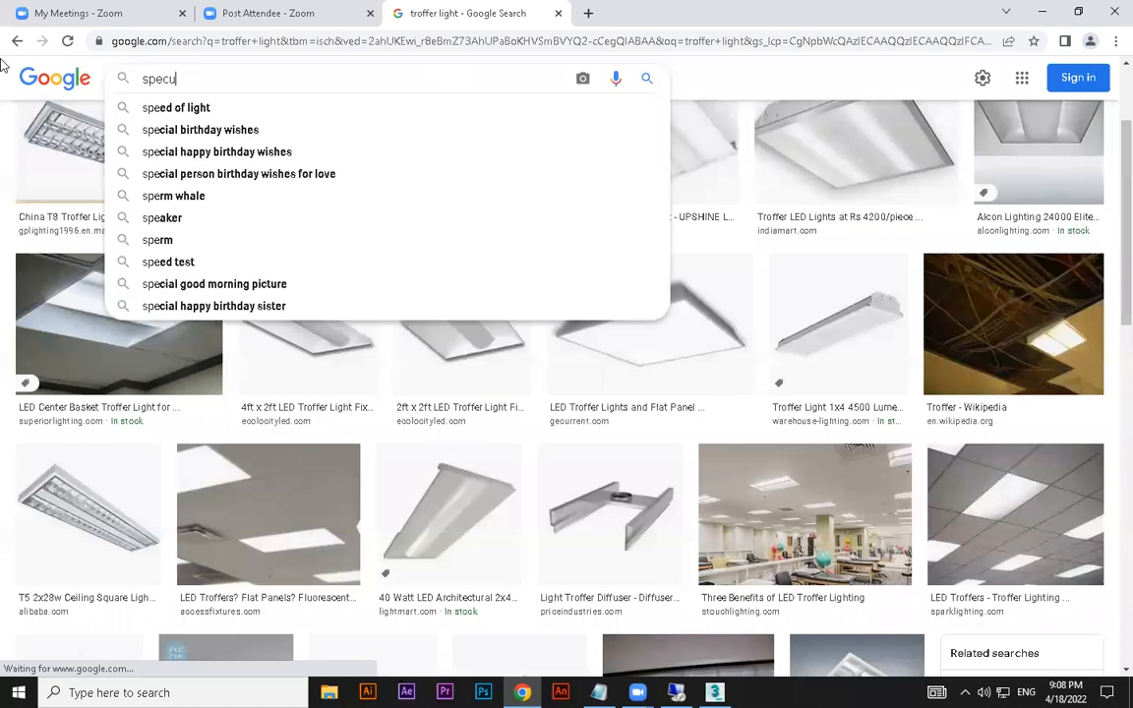
{"action": "type", "text": "la"}
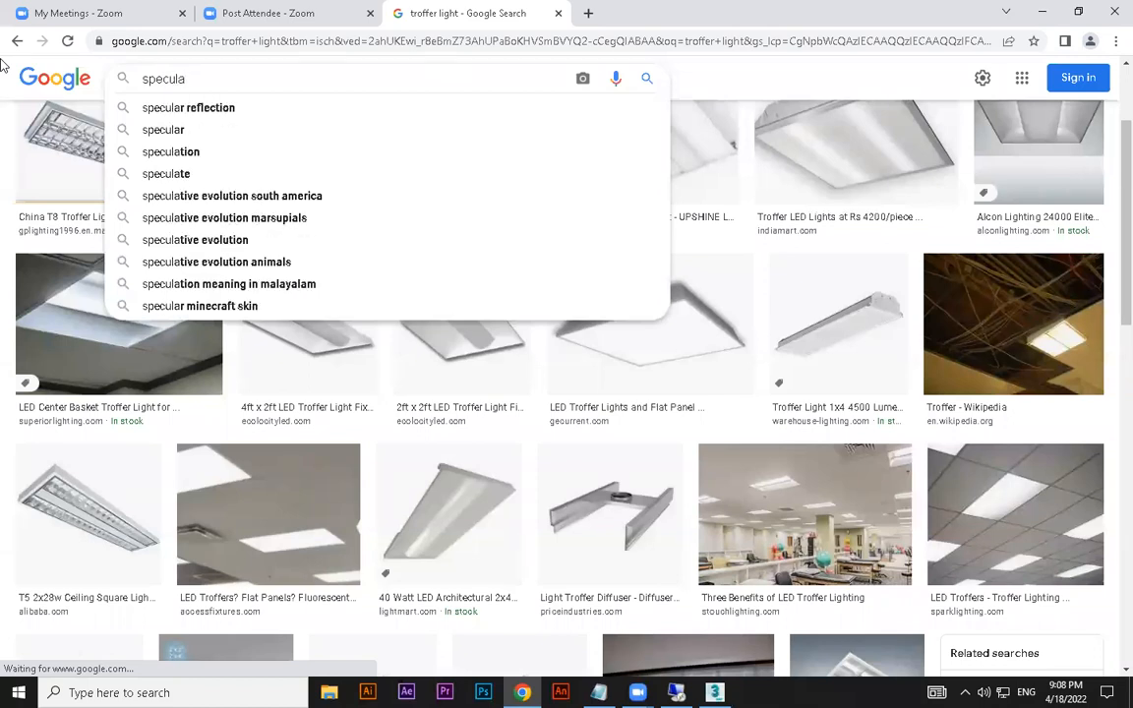
{"action": "left_click", "coordinate": [165, 110]}
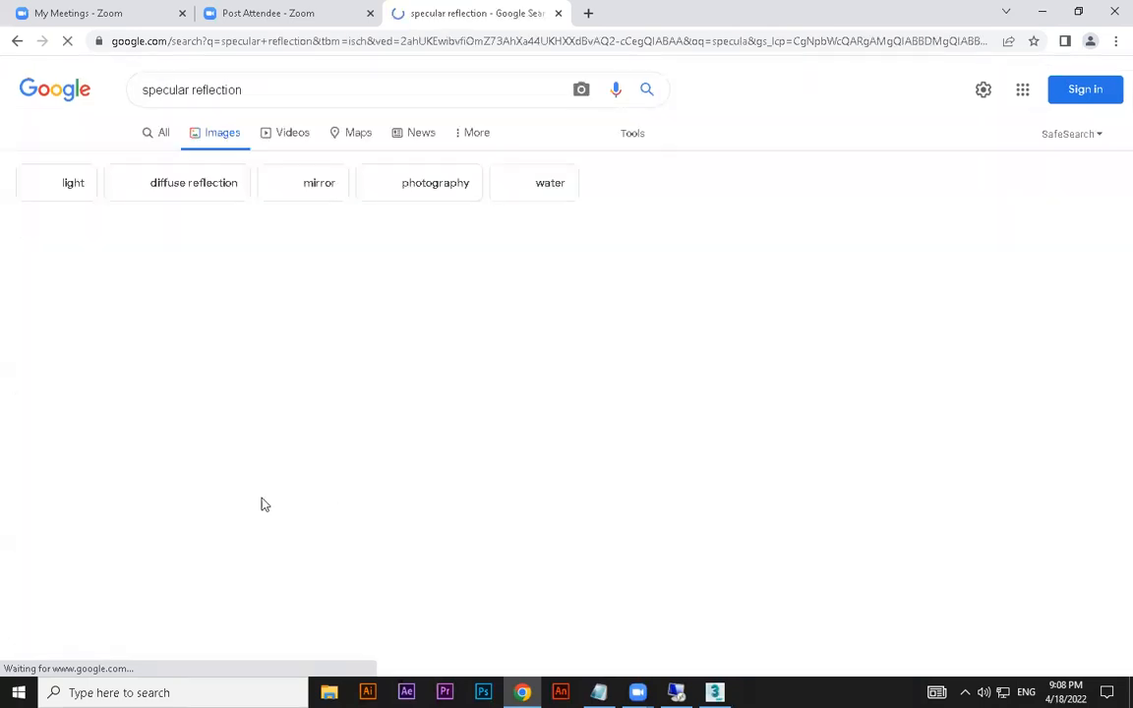
Refine the image search to "specular reflection on object" and open the annotated sphere image from huevaluechroma.com.
{"action": "double_click", "coordinate": [202, 89]}
{"action": "left_click", "coordinate": [276, 87]}
{"action": "type", "text": "on o"}
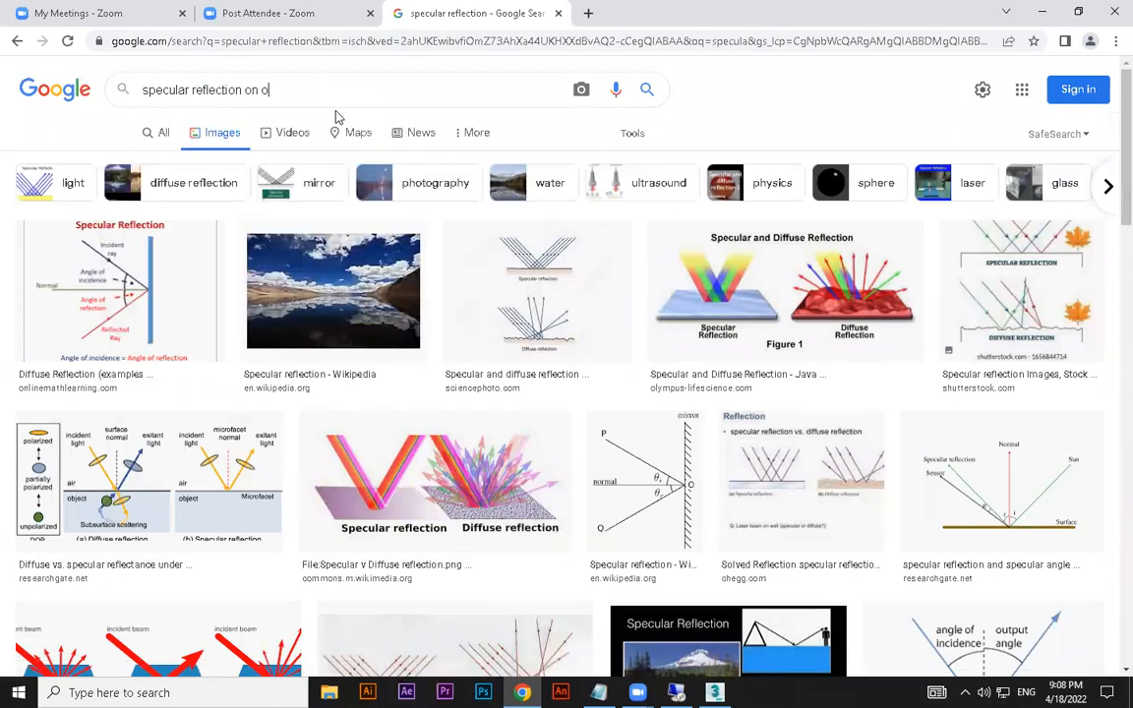
{"action": "type", "text": "bject"}
{"action": "key", "text": "Return"}
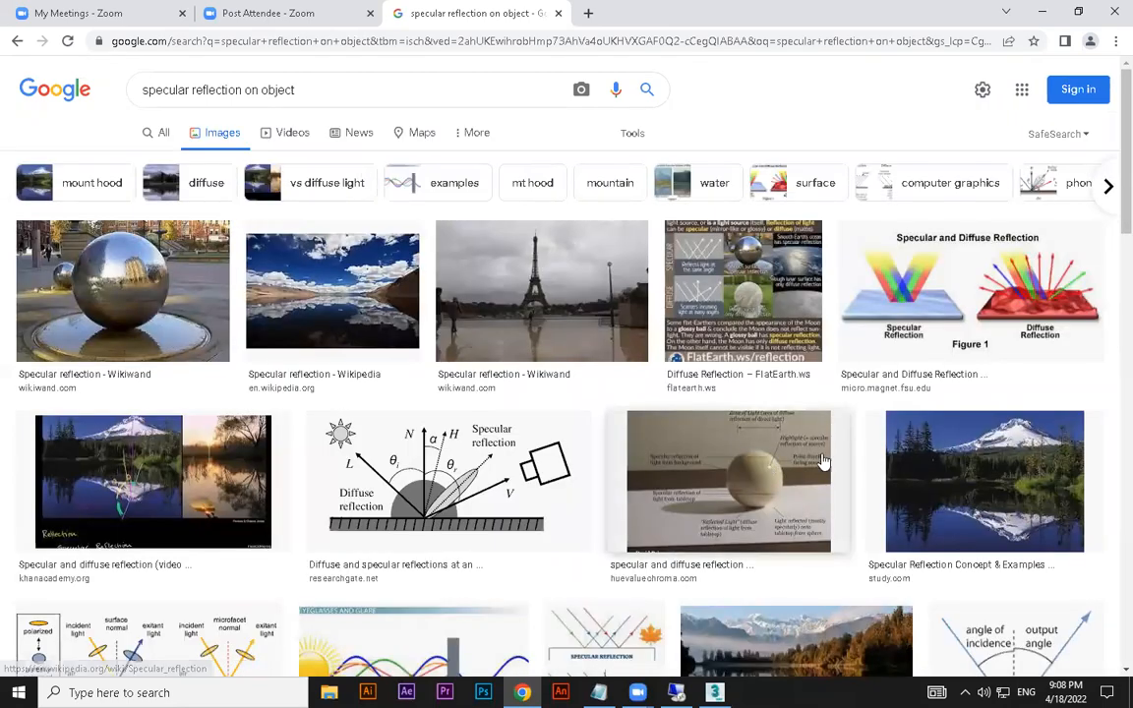
{"action": "left_click", "coordinate": [824, 461]}
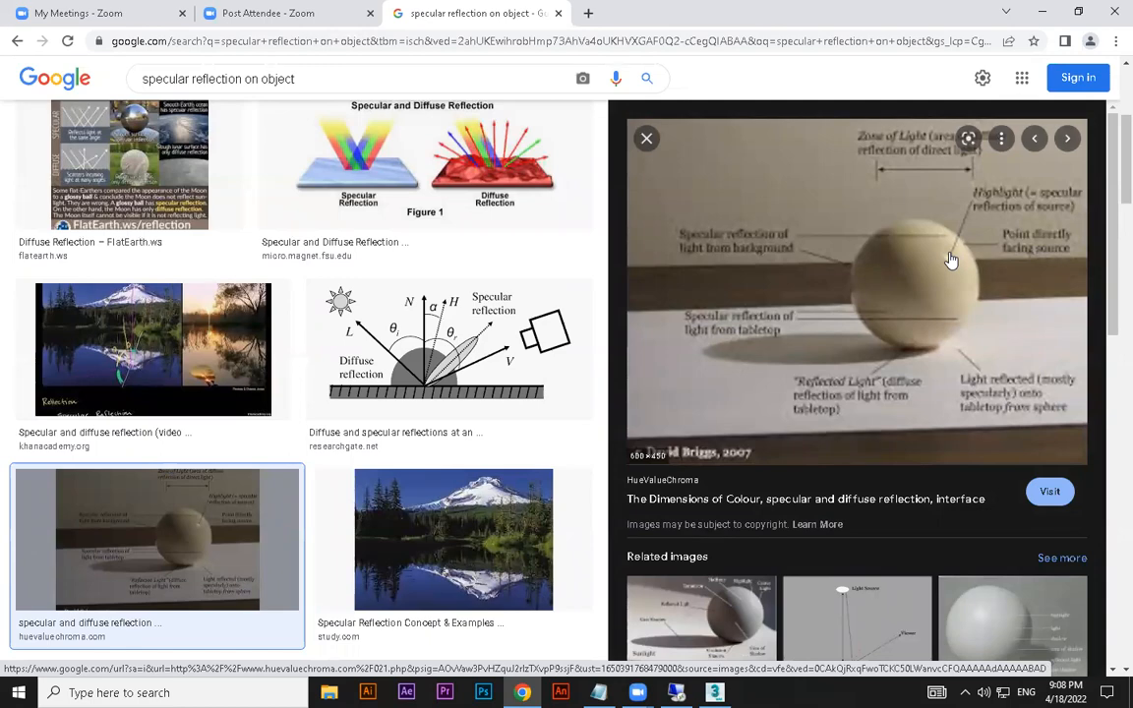
Switch back to 3ds Max and raise the V-Ray plane light slightly.
{"action": "key", "text": "alt+Tab"}
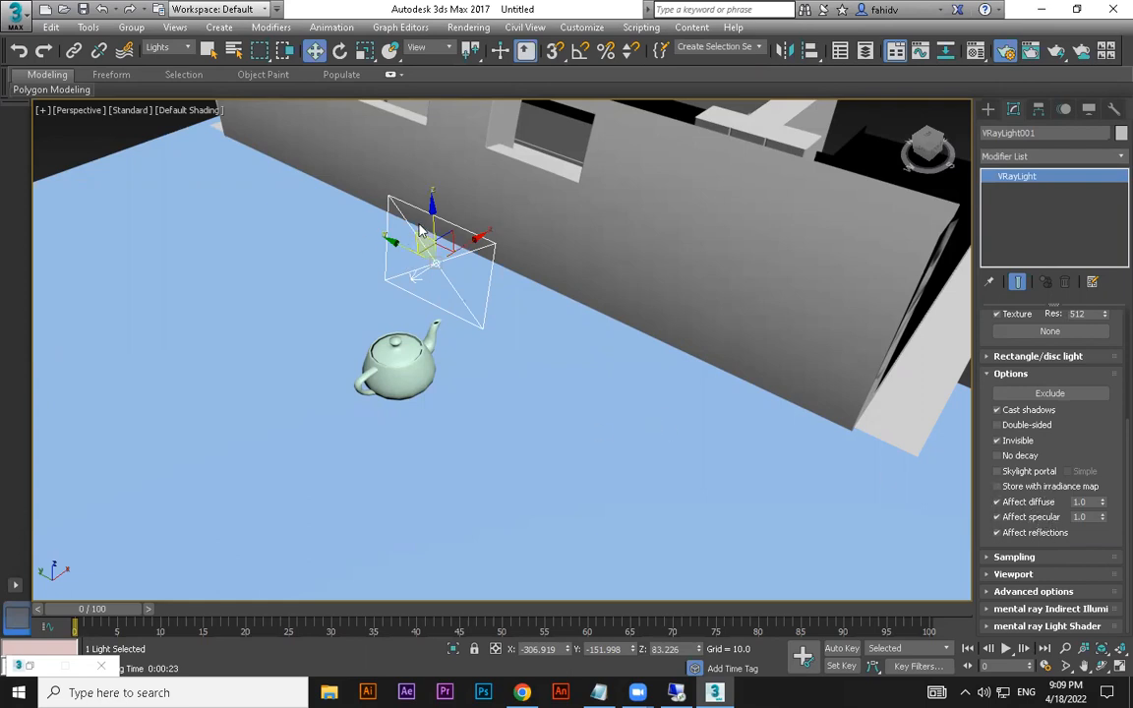
{"action": "left_click_drag", "start_coordinate": [432, 211], "coordinate": [432, 199]}
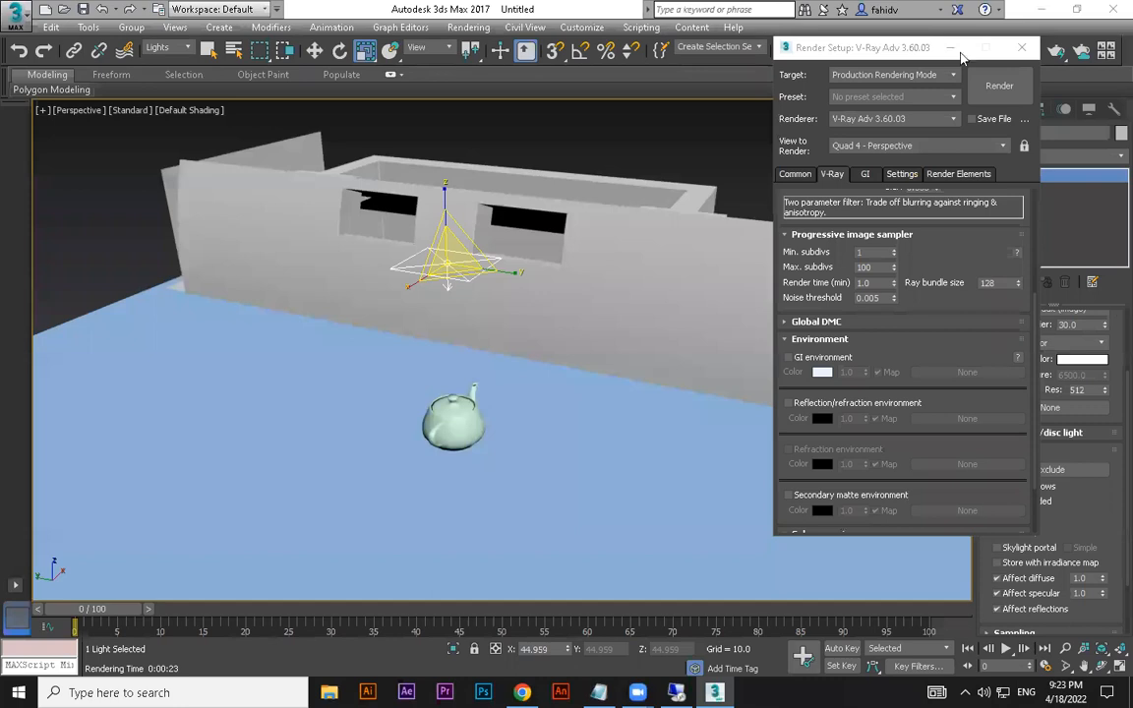
Set the selection filter to All and delete the teapot and the blue ground plane.
{"action": "left_click", "coordinate": [453, 426]}
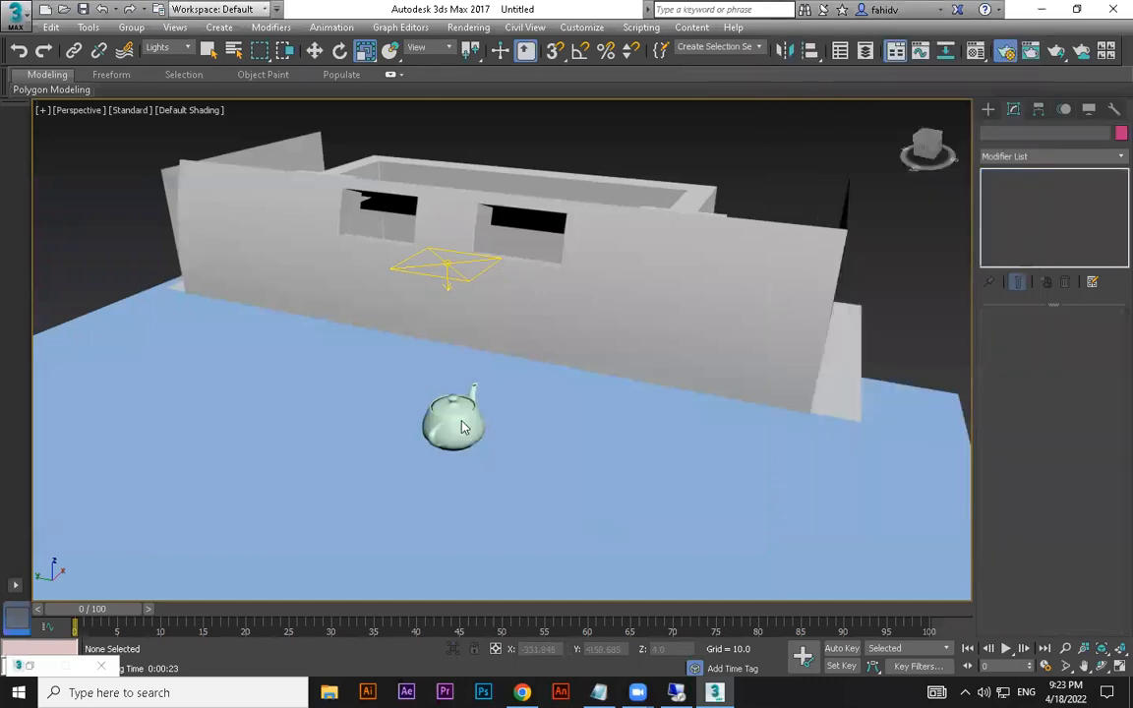
{"action": "left_click", "coordinate": [185, 49]}
{"action": "left_click", "coordinate": [408, 401]}
{"action": "left_click_drag", "start_coordinate": [413, 526], "coordinate": [438, 420]}
{"action": "left_click", "coordinate": [183, 49]}
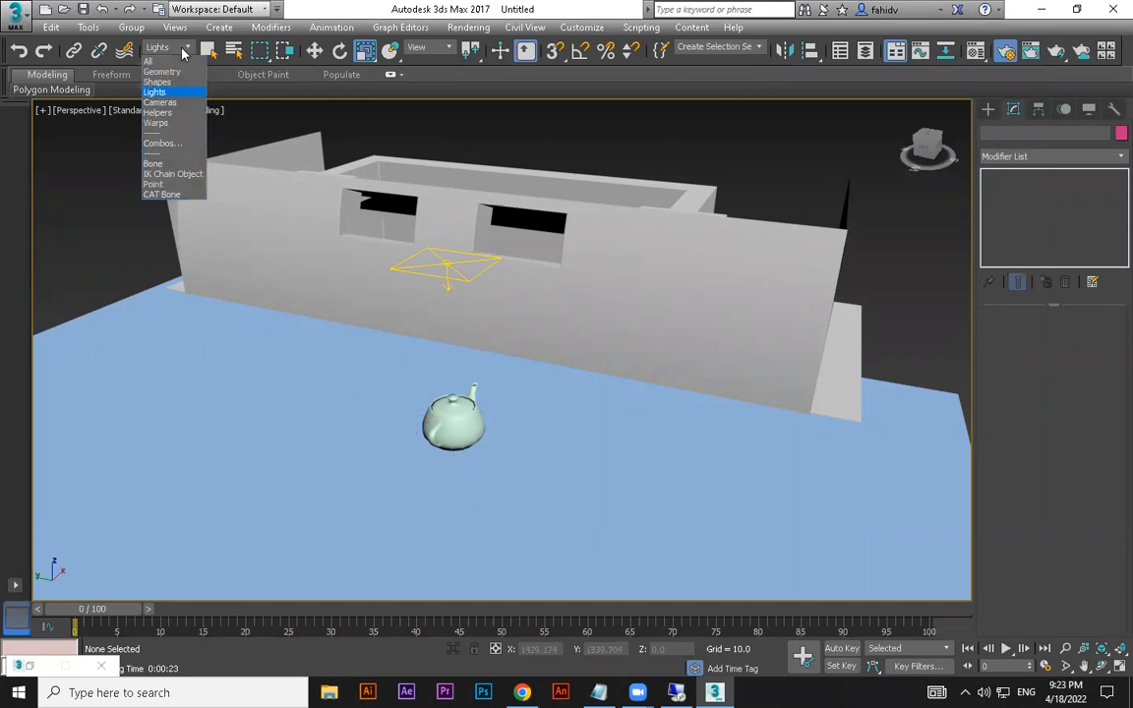
{"action": "left_click", "coordinate": [176, 62]}
{"action": "left_click", "coordinate": [473, 433]}
{"action": "key", "text": "Delete"}
Restrict selection to Lights, select the V-Ray plane light and rotate it about 66 degrees to face the window wall.
{"action": "left_click", "coordinate": [450, 262]}
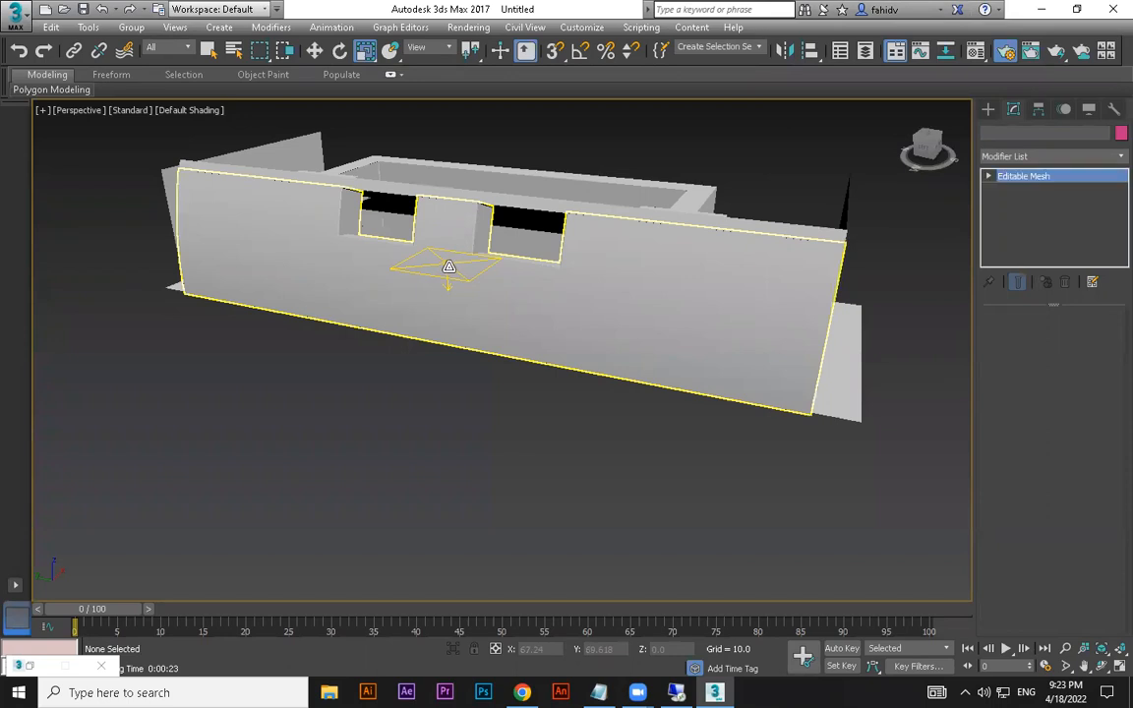
{"action": "left_click", "coordinate": [172, 48]}
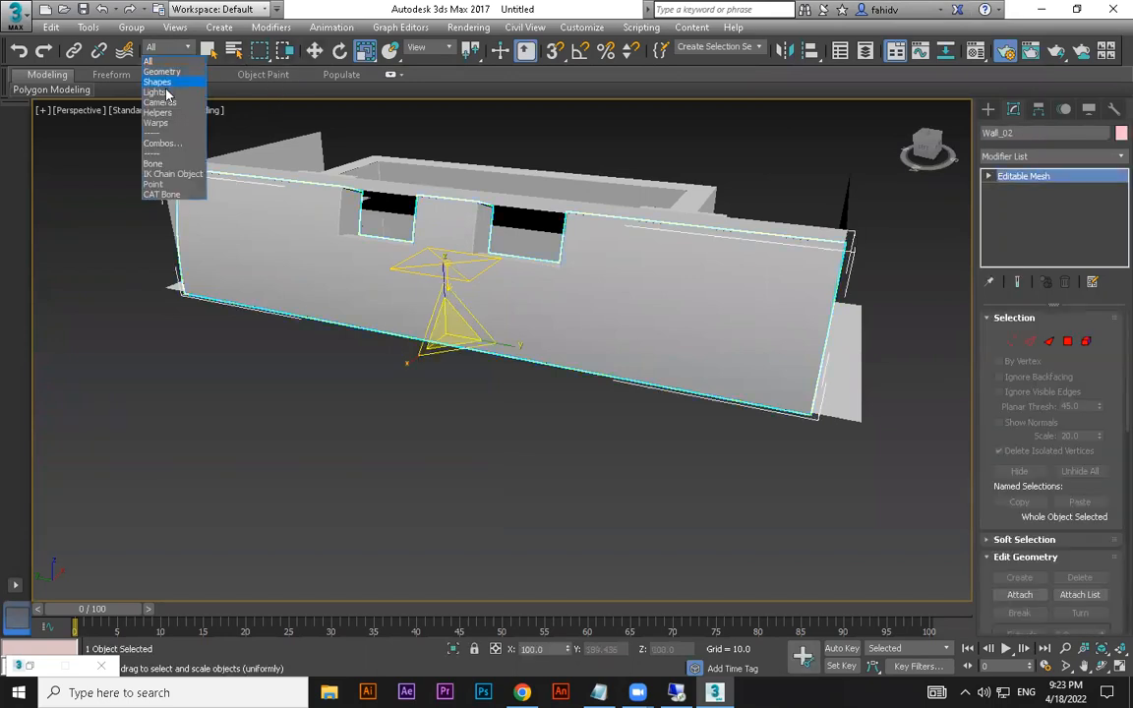
{"action": "left_click", "coordinate": [157, 93]}
{"action": "left_click_drag", "start_coordinate": [455, 218], "coordinate": [416, 312]}
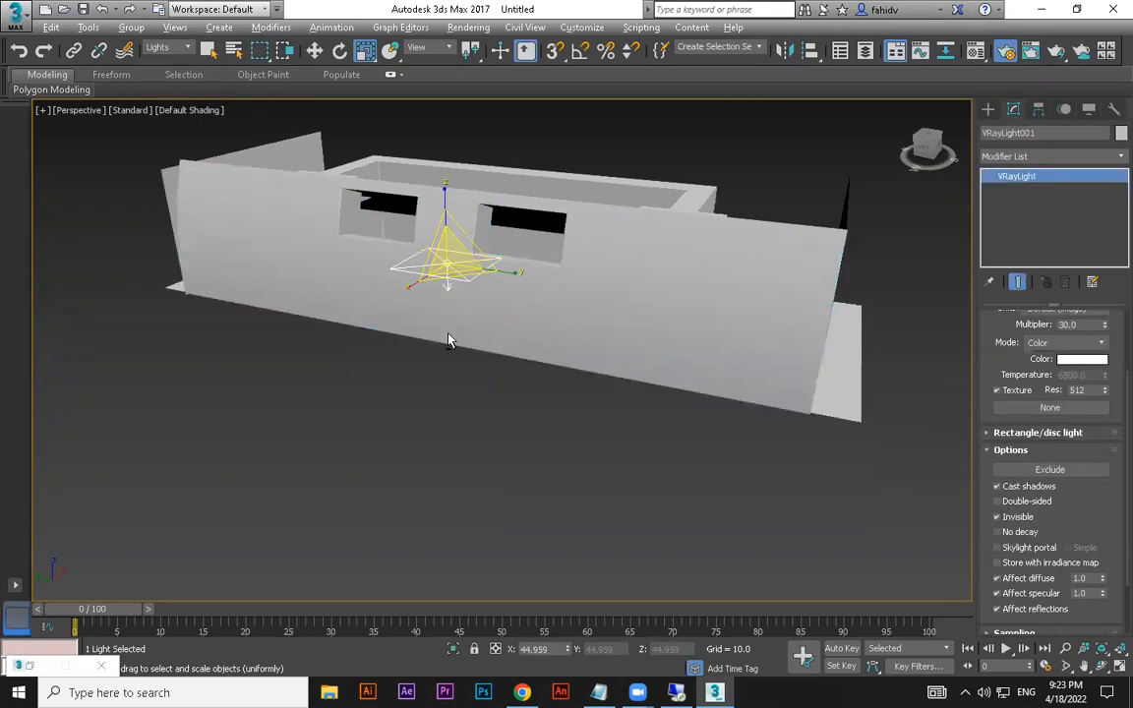
{"action": "middle_click_drag", "start_coordinate": [449, 334], "coordinate": [431, 302], "text": "alt"}
{"action": "key", "text": "e"}
{"action": "left_click_drag", "start_coordinate": [437, 207], "coordinate": [393, 172]}
In the Front view, move the light against the curved wall's outer face at about X -170, Z 122.
{"action": "key", "text": "f"}
{"action": "scroll", "coordinate": [481, 283], "scroll_direction": "down", "scroll_amount": 3}
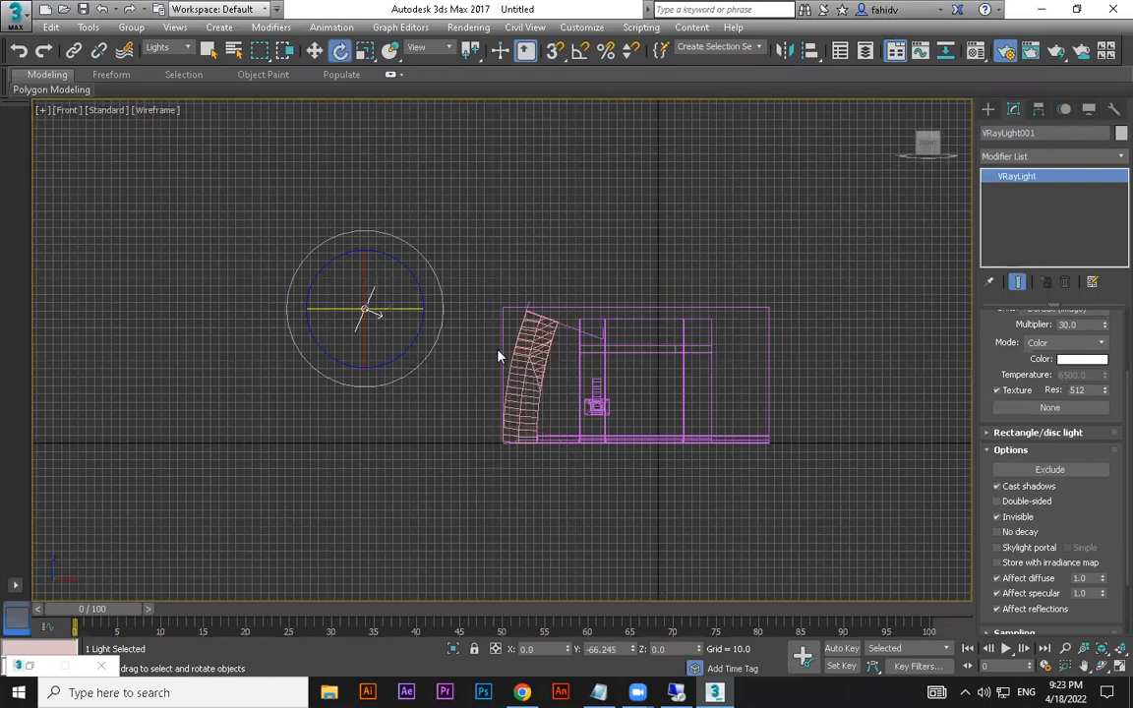
{"action": "scroll", "coordinate": [332, 311], "scroll_direction": "up", "scroll_amount": 3}
{"action": "key", "text": "w"}
{"action": "left_click_drag", "start_coordinate": [193, 238], "coordinate": [445, 304]}
{"action": "key", "text": "e"}
{"action": "left_click_drag", "start_coordinate": [483, 261], "coordinate": [482, 260]}
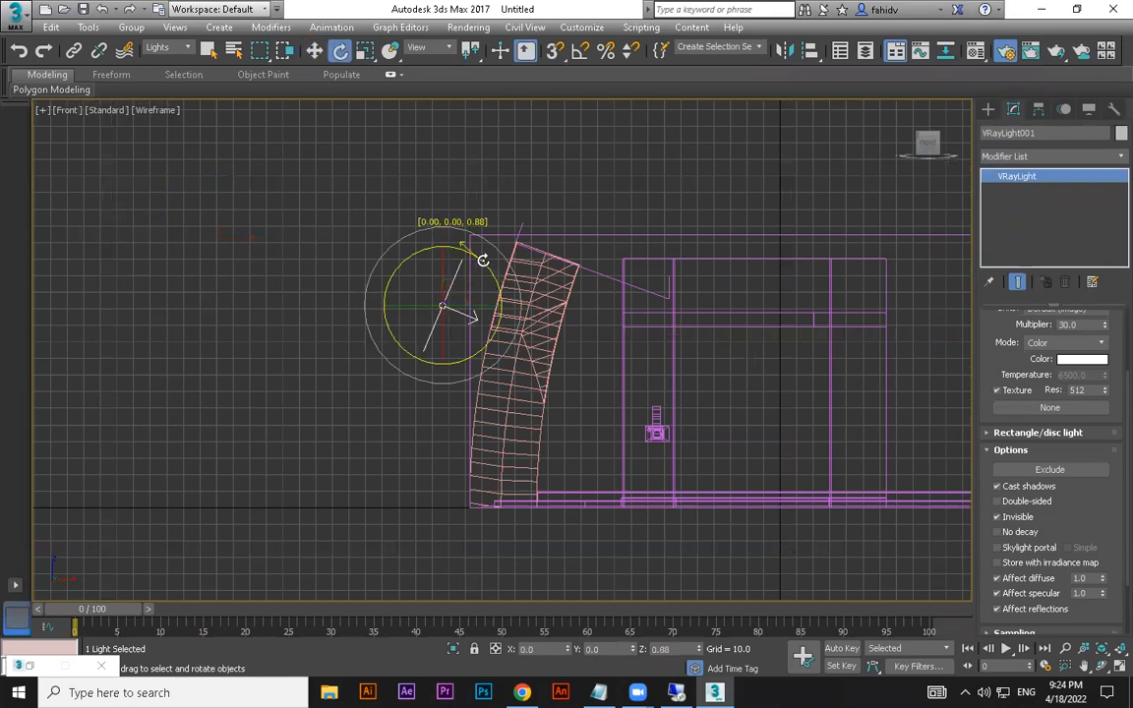
{"action": "key", "text": "w"}
{"action": "scroll", "coordinate": [493, 298], "scroll_direction": "up", "scroll_amount": 3}
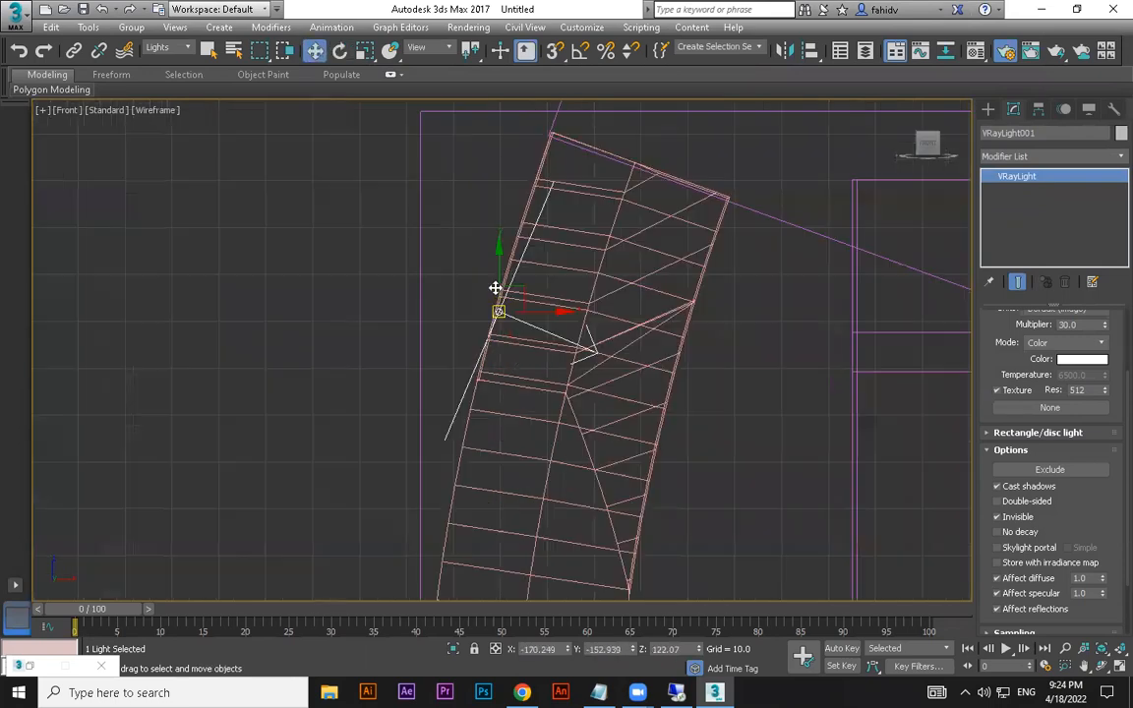
Rotate the light to match the curved wall's slant and shift it just outside the wall at about X -172.
{"action": "key", "text": "e"}
{"action": "left_click_drag", "start_coordinate": [566, 282], "coordinate": [544, 274]}
{"action": "key", "text": "w"}
{"action": "left_click_drag", "start_coordinate": [501, 313], "coordinate": [494, 313]}
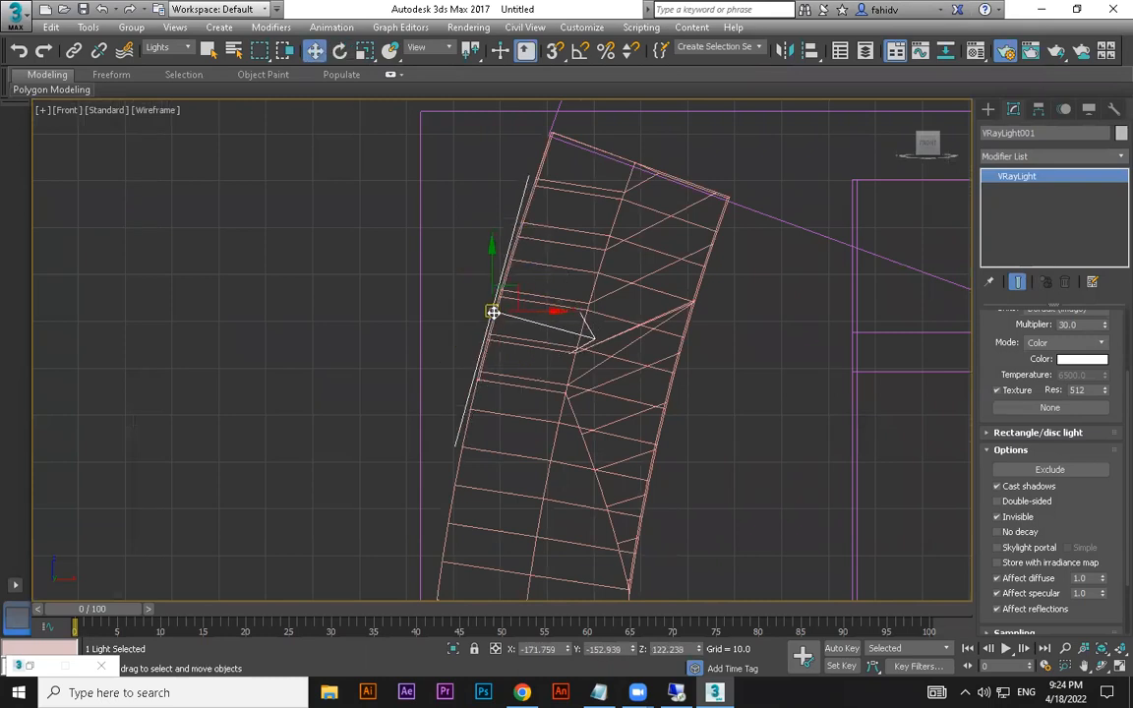
{"action": "key", "text": "p"}
{"action": "mouse_move", "coordinate": [579, 382]}
{"action": "middle_mouse_down", "text": "alt"}
{"action": "mouse_move", "coordinate": [711, 417]}
{"action": "mouse_move", "coordinate": [690, 372]}
{"action": "middle_mouse_up", "text": "alt"}
{"action": "middle_click_drag", "start_coordinate": [707, 321], "coordinate": [675, 363]}
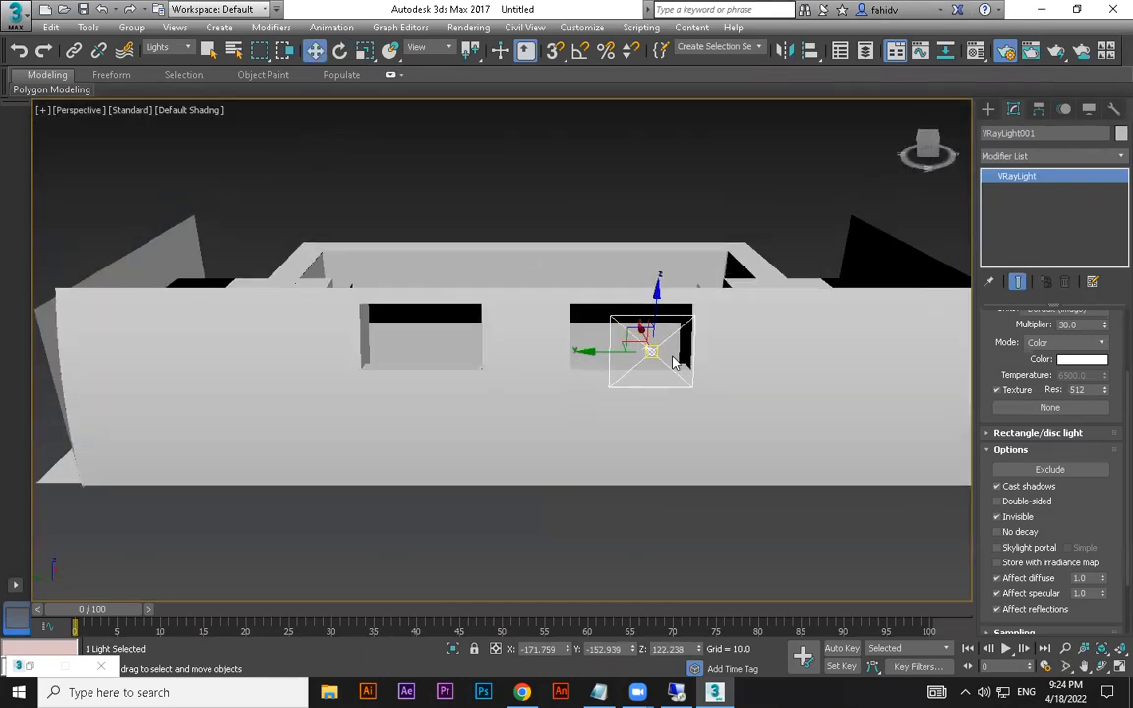
In the Left view, move the light over the nearer window opening and raise it to about Z 135.
{"action": "key", "text": "f"}
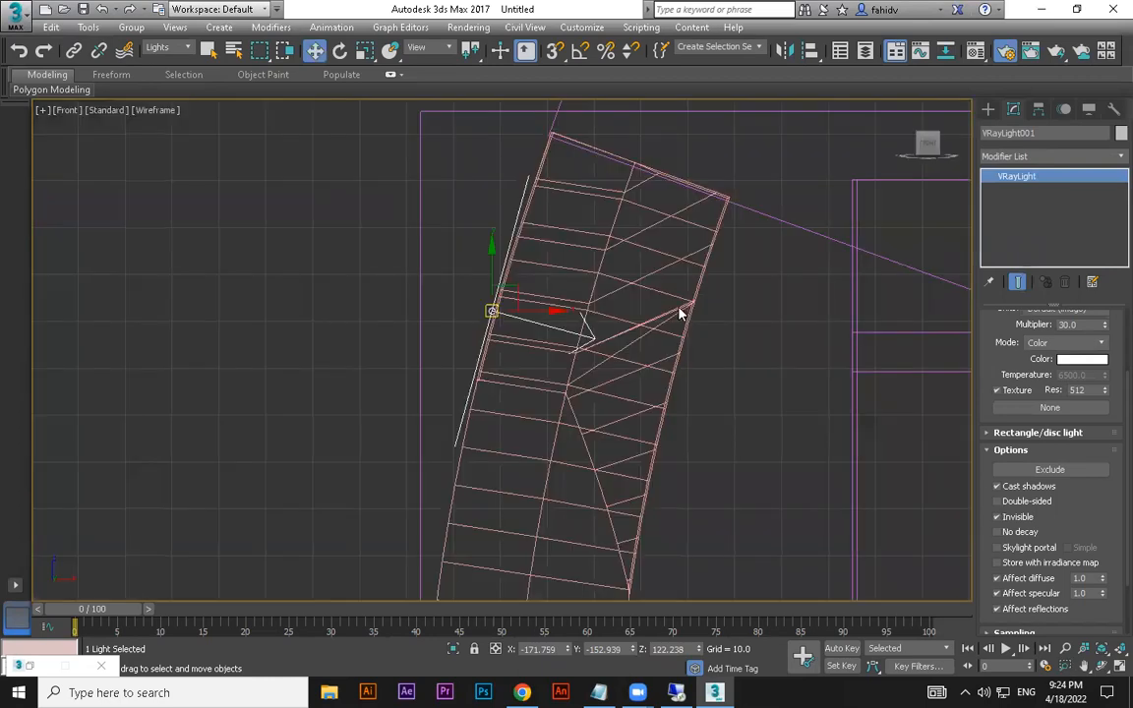
{"action": "key", "text": "l"}
{"action": "scroll", "coordinate": [704, 503], "scroll_direction": "down", "scroll_amount": 3}
{"action": "scroll", "coordinate": [784, 316], "scroll_direction": "up", "scroll_amount": 3}
{"action": "left_click_drag", "start_coordinate": [778, 261], "coordinate": [743, 239]}
Scale the plane light's height and width so that it fills the window opening.
{"action": "key", "text": "p"}
{"action": "mouse_move", "coordinate": [723, 381]}
{"action": "middle_mouse_down", "text": "alt"}
{"action": "mouse_move", "coordinate": [668, 413]}
{"action": "mouse_move", "coordinate": [605, 371]}
{"action": "middle_mouse_up", "text": "alt"}
{"action": "key", "text": "r"}
{"action": "left_click_drag", "start_coordinate": [599, 288], "coordinate": [598, 299]}
{"action": "key", "text": "w"}
{"action": "key", "text": "r"}
{"action": "middle_click_drag", "start_coordinate": [602, 327], "coordinate": [669, 352], "text": "alt"}
{"action": "left_click_drag", "start_coordinate": [674, 356], "coordinate": [696, 357]}
{"action": "key", "text": "w"}
Clone the light as an independent Copy named VRayLight002 over the second window at about Y 35.
{"action": "middle_click_drag", "start_coordinate": [696, 387], "coordinate": [754, 397], "text": "alt"}
{"action": "mouse_move", "coordinate": [654, 387]}
{"action": "left_mouse_down", "text": "shift"}
{"action": "mouse_move", "coordinate": [329, 393]}
{"action": "mouse_move", "coordinate": [335, 366]}
{"action": "left_mouse_up", "text": "shift"}
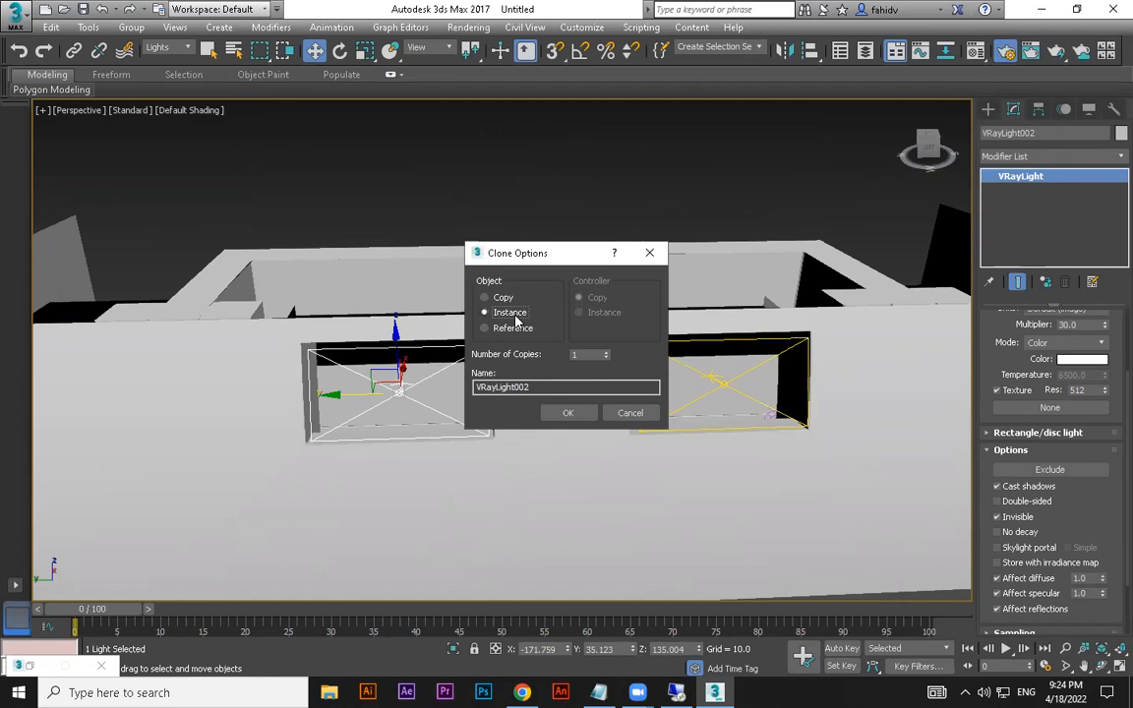
{"action": "left_click", "coordinate": [491, 297]}
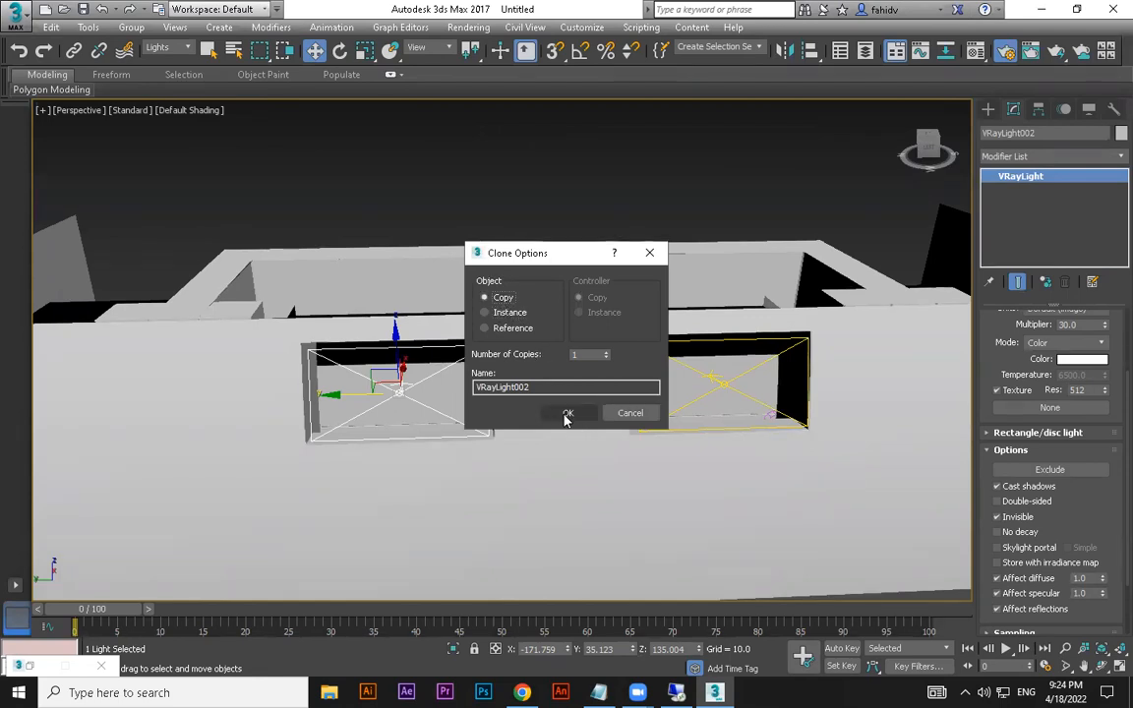
{"action": "left_click", "coordinate": [566, 414]}
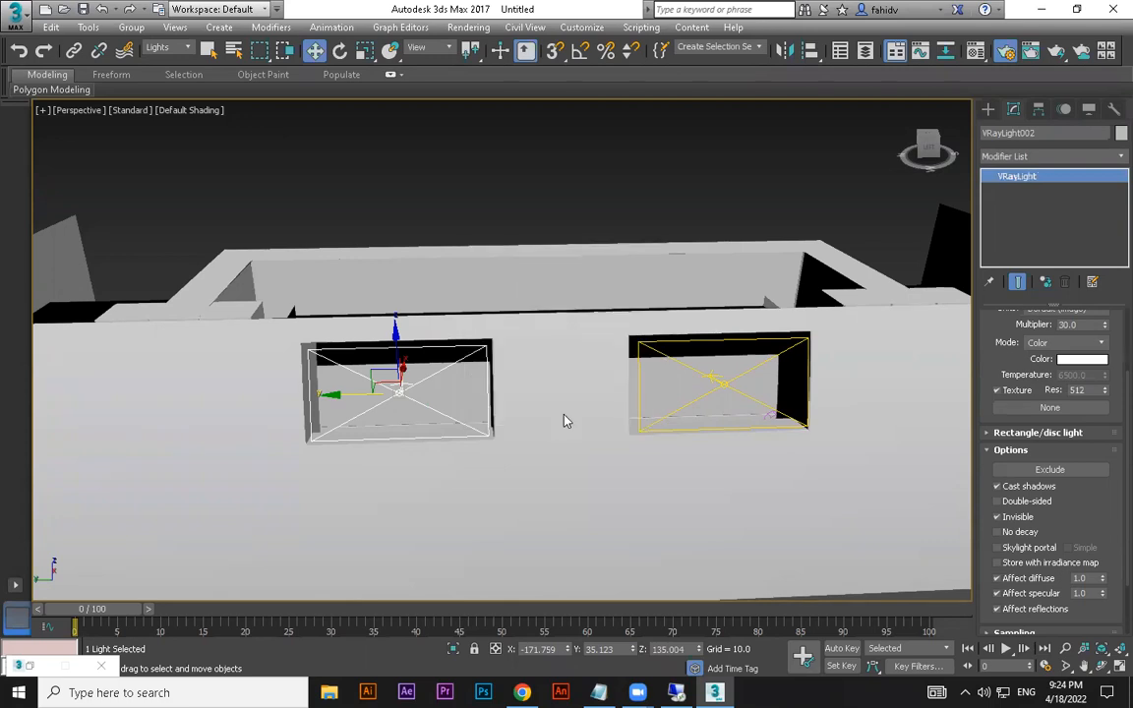
Switch to the Camera01 view and render the interior lit by the two window lights.
{"action": "middle_click_drag", "start_coordinate": [663, 475], "coordinate": [597, 464], "text": "alt"}
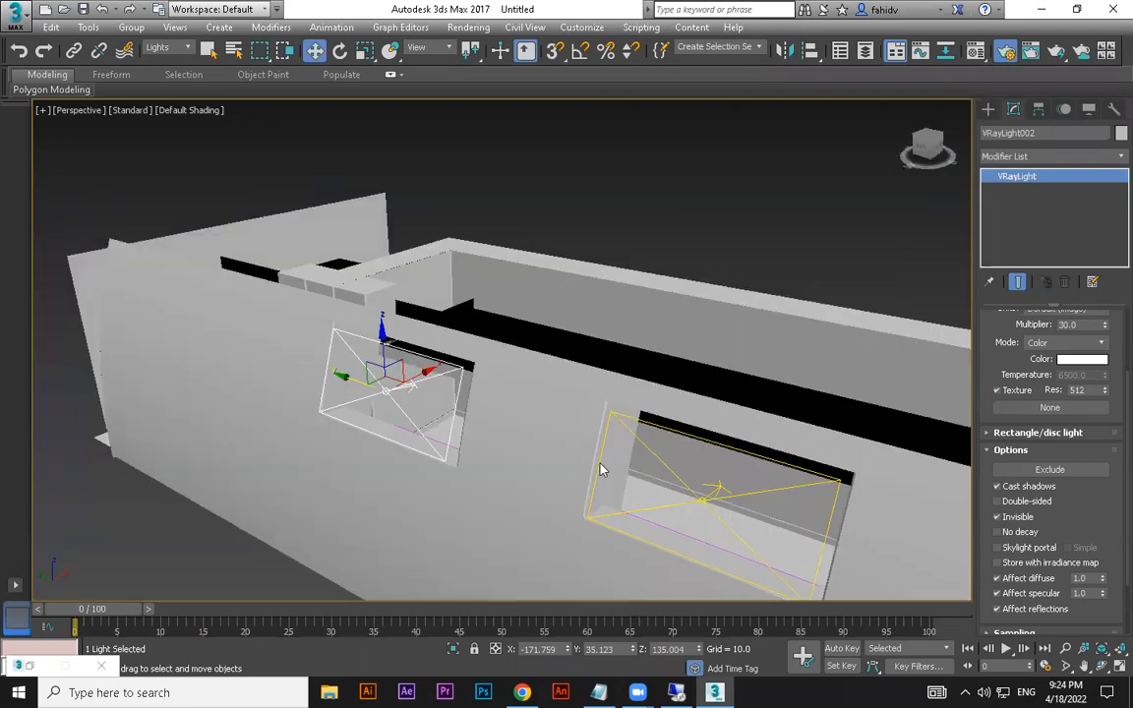
{"action": "key", "text": "c"}
{"action": "key", "text": "shift+q"}
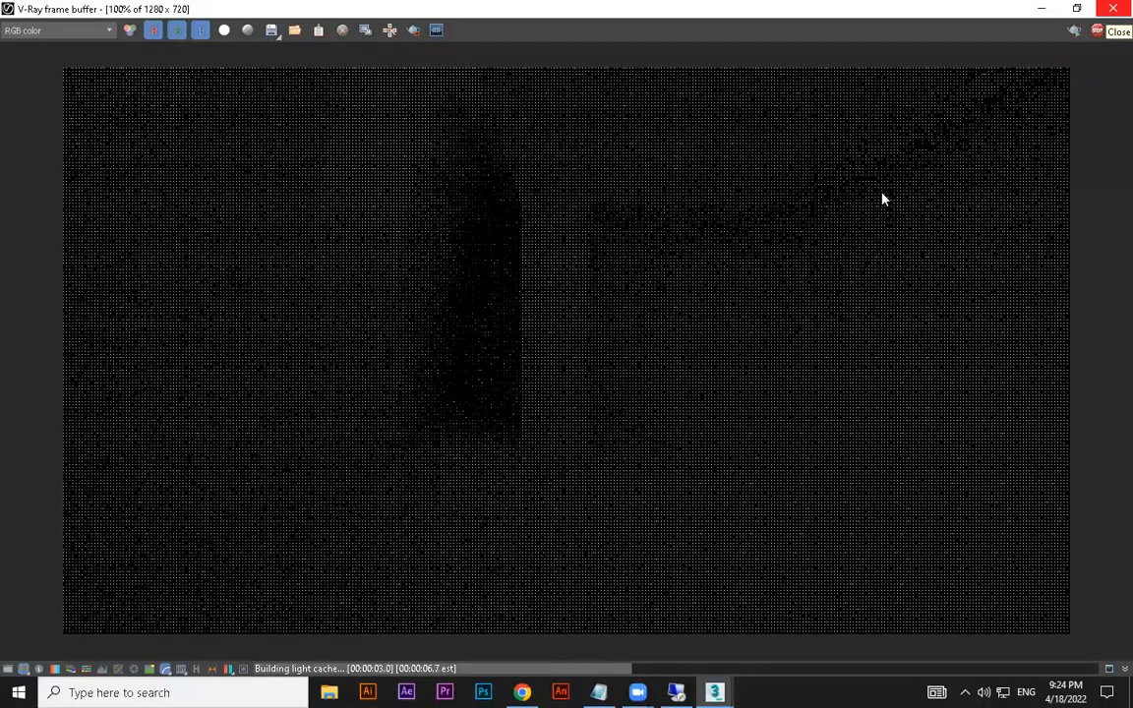
{"action": "scroll", "coordinate": [767, 346], "scroll_direction": "down", "scroll_amount": 1}
{"action": "scroll", "coordinate": [768, 348], "scroll_direction": "up", "scroll_amount": 1}
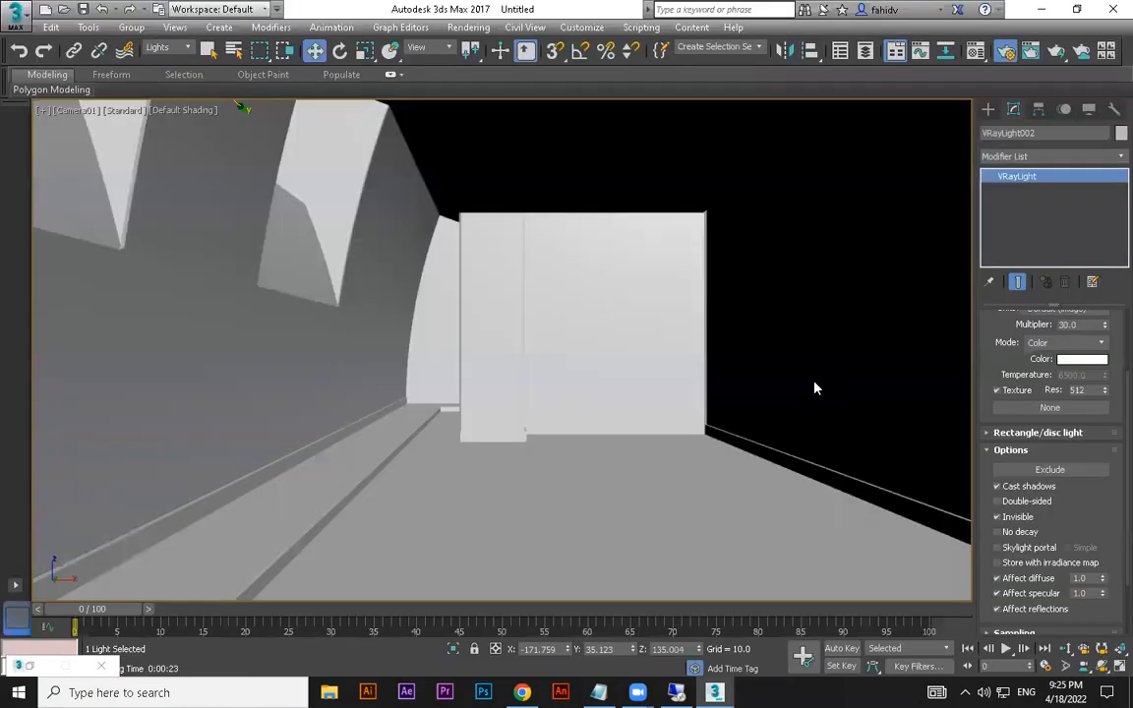
{"action": "key", "text": "shift+q"}
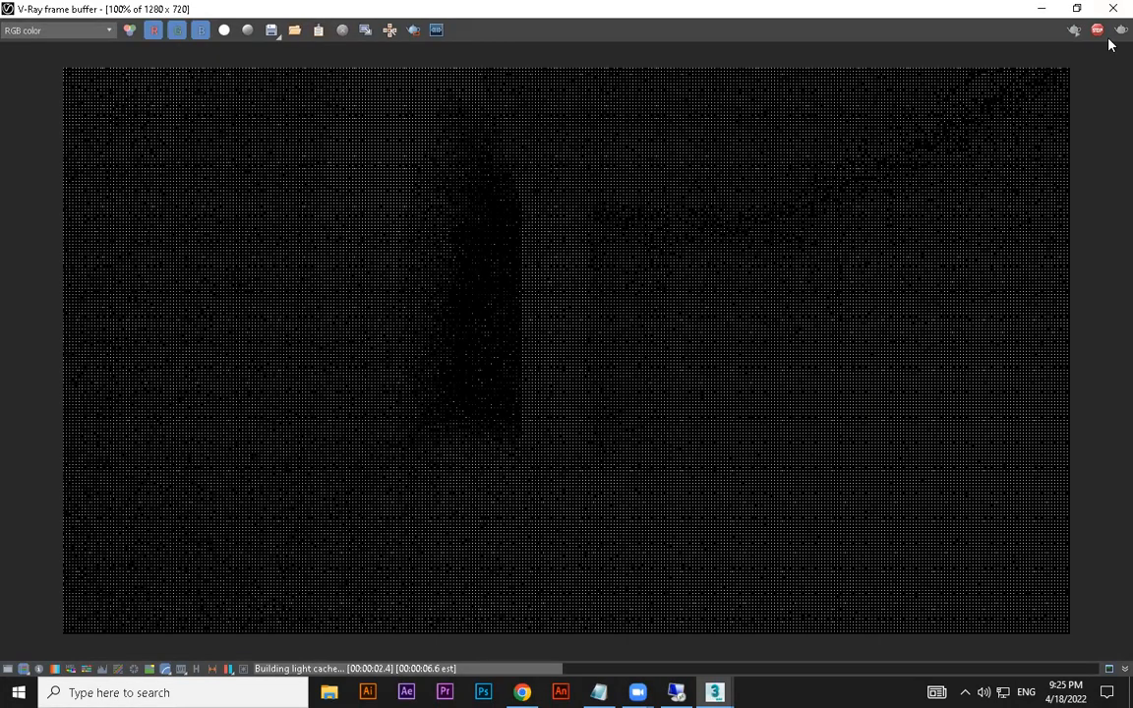
Stop the running render, deselect the light, set the output size to 480x270 and render Camera01 again.
{"action": "key", "text": "Escape"}
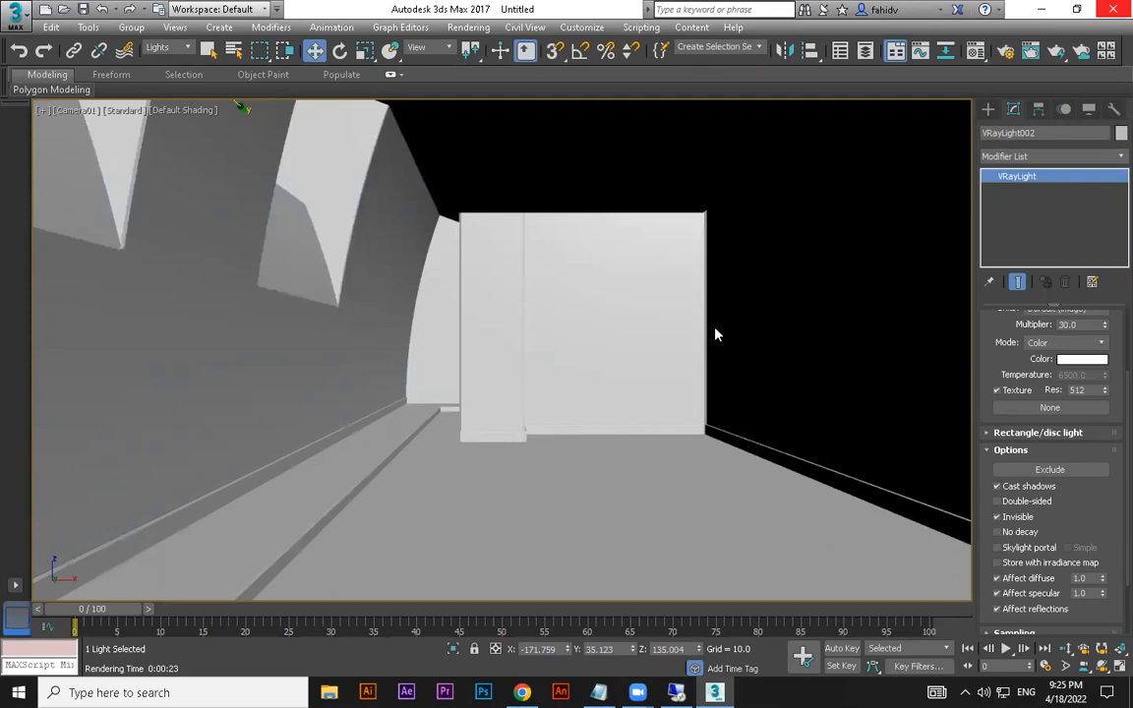
{"action": "left_click", "coordinate": [744, 300]}
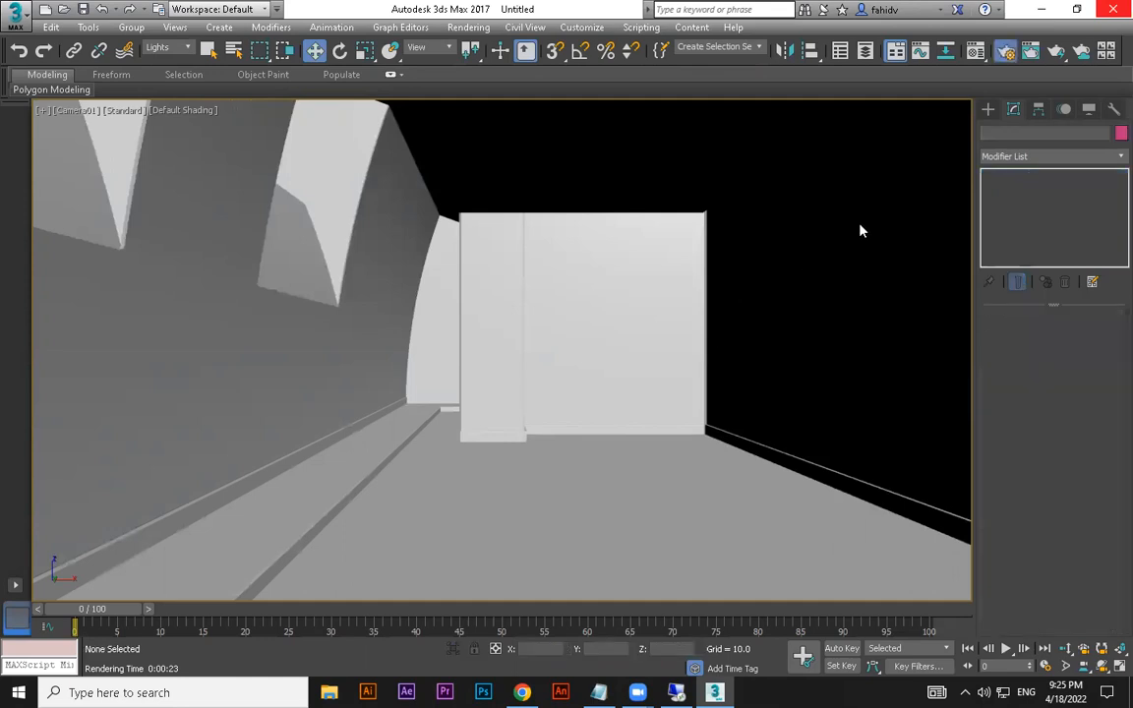
{"action": "key", "text": "F10"}
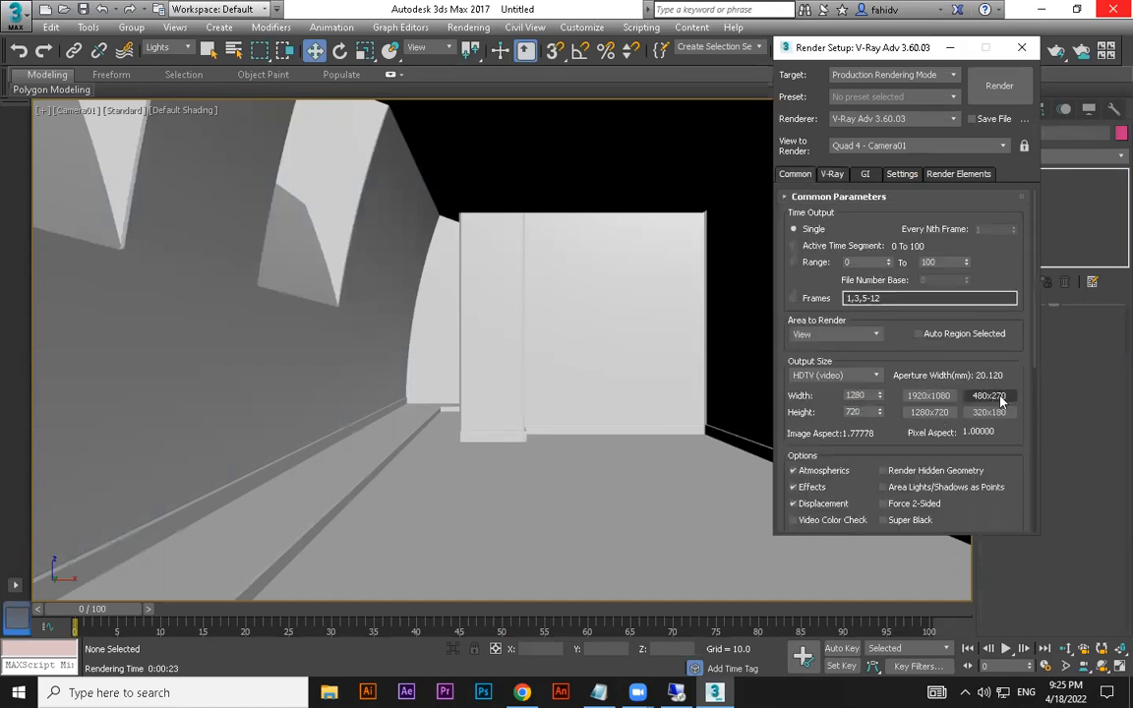
{"action": "left_click", "coordinate": [999, 86]}
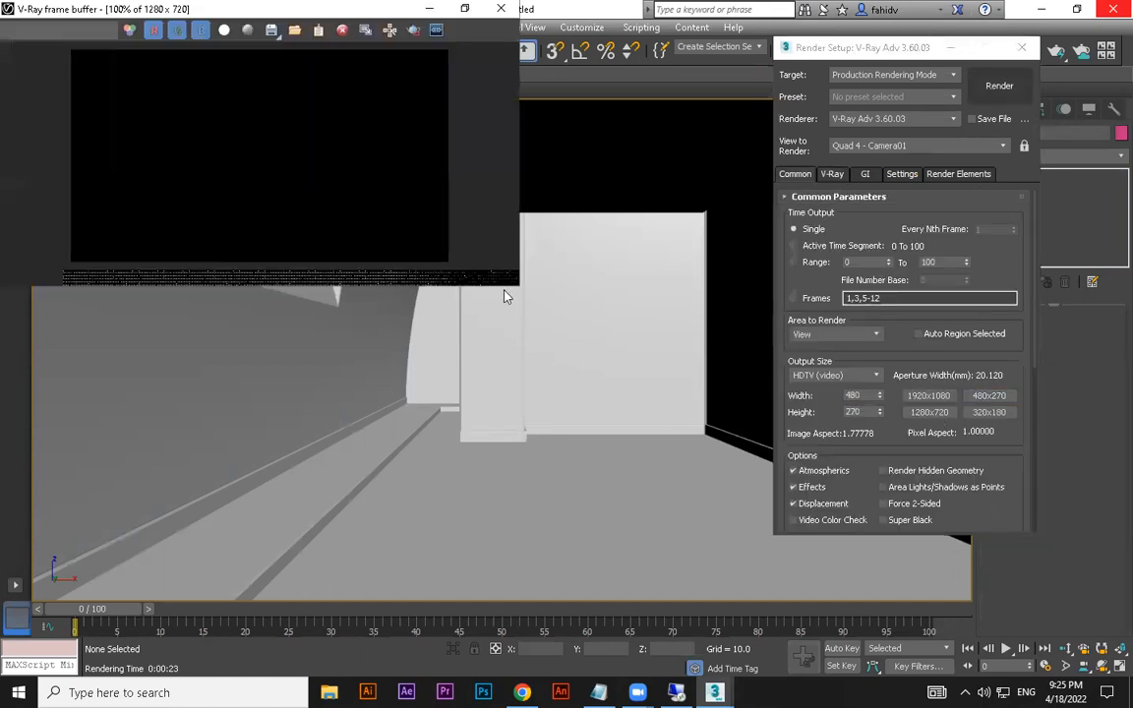
Shrink the frame buffer window to fit the small render, reposition it over the viewport and close it.
{"action": "left_click_drag", "start_coordinate": [313, 14], "coordinate": [478, 90]}
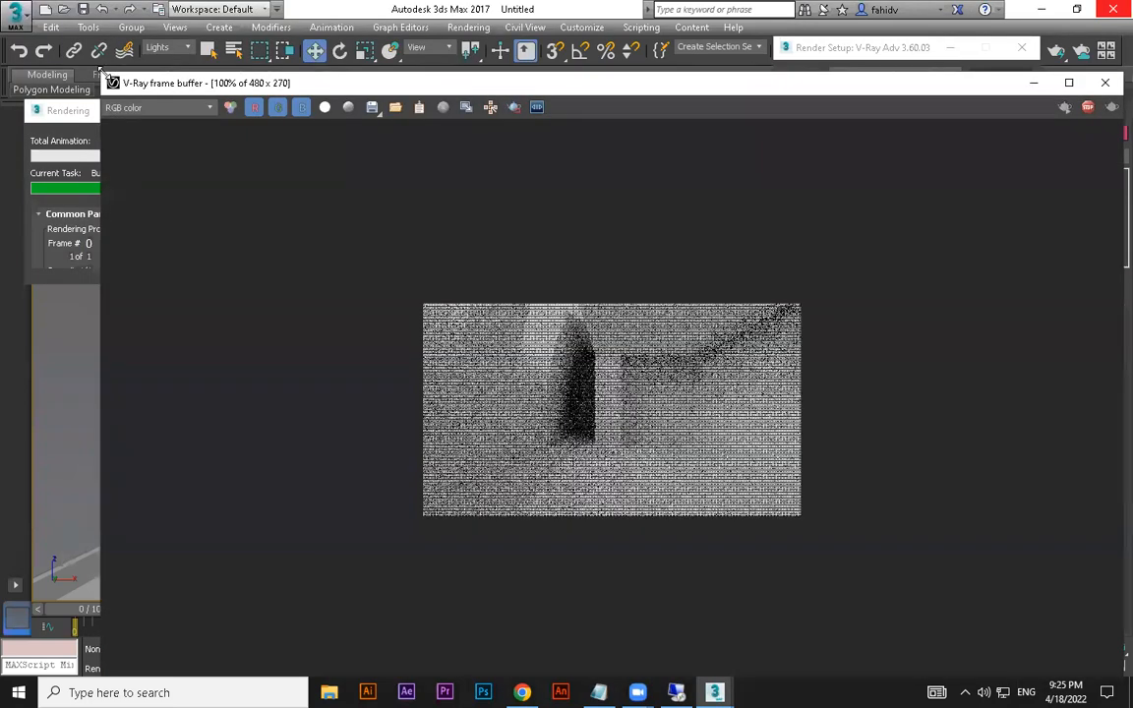
{"action": "left_click_drag", "start_coordinate": [103, 72], "coordinate": [743, 405]}
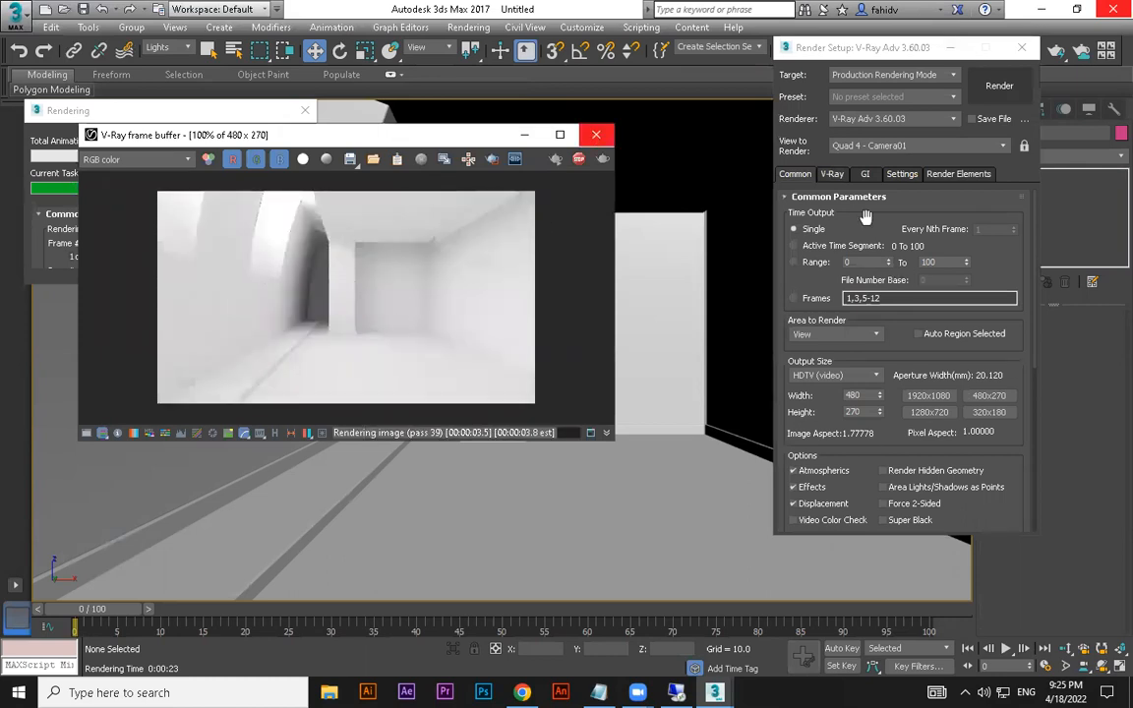
{"action": "left_click", "coordinate": [285, 137]}
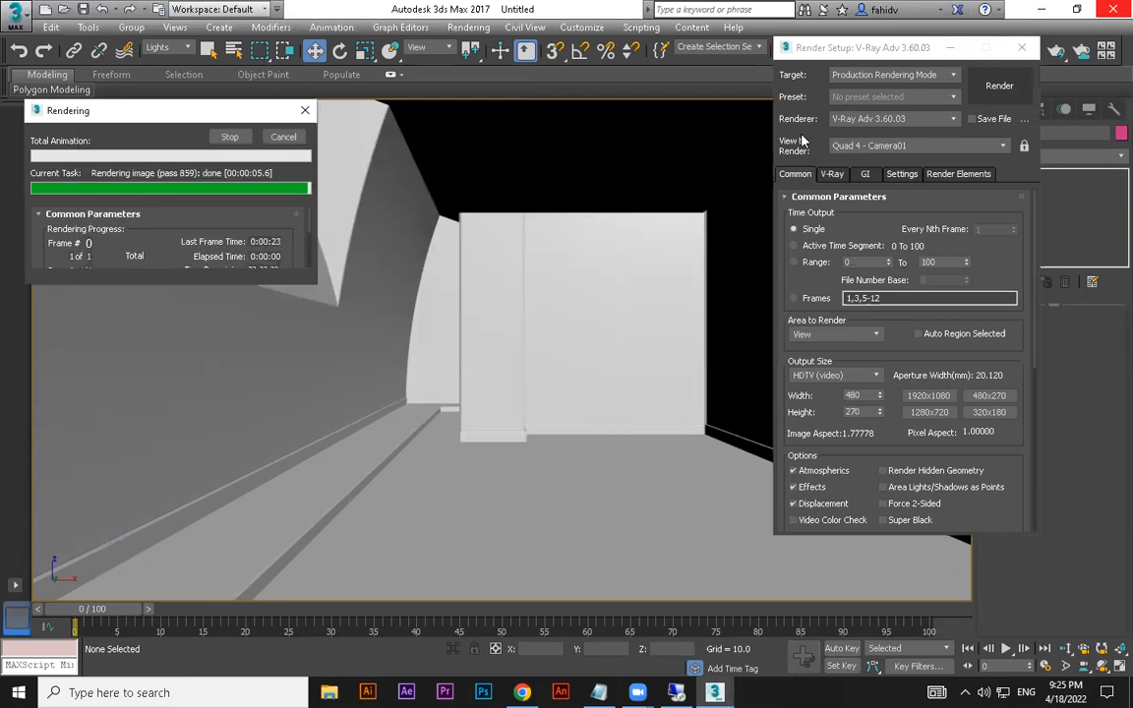
Review the V-Ray image sampler, image filter and environment settings in Render Setup, and close the dialog.
{"action": "left_click", "coordinate": [832, 173]}
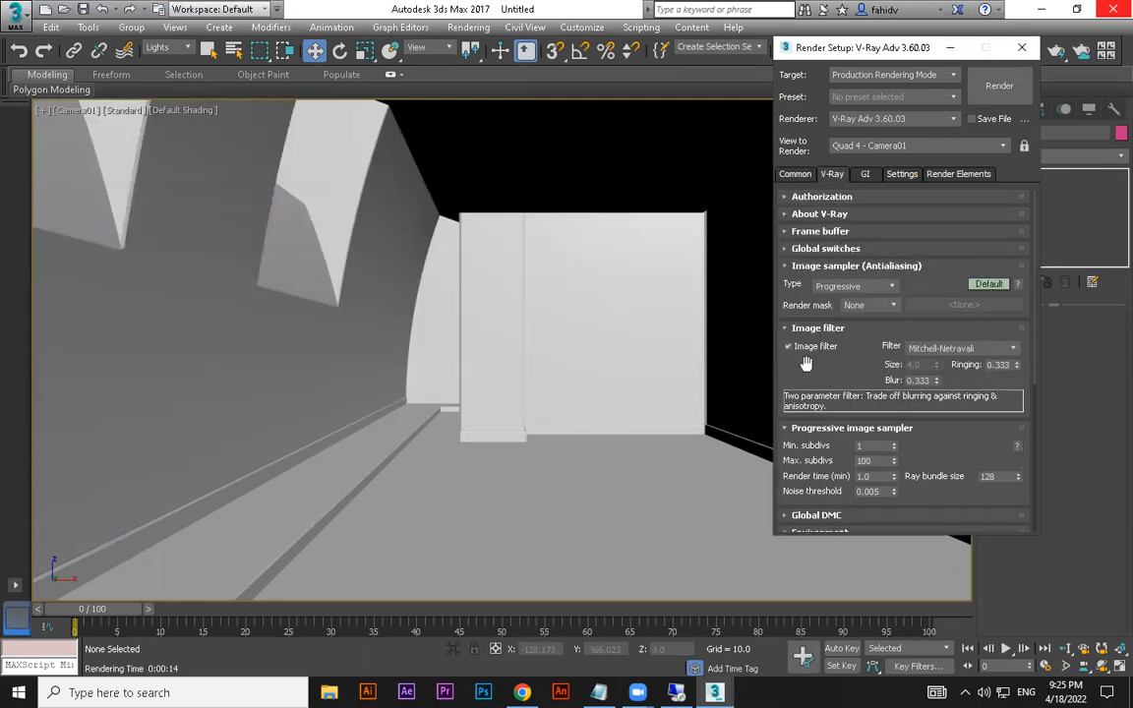
{"action": "scroll", "coordinate": [863, 393], "scroll_direction": "down", "scroll_amount": 4}
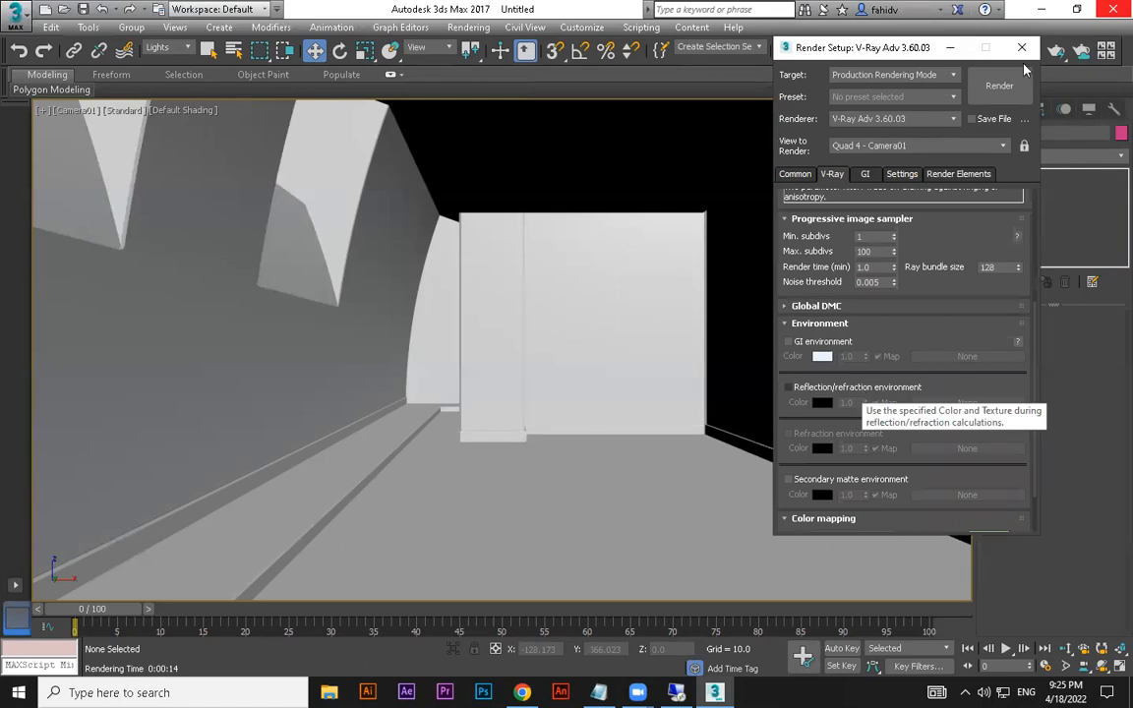
{"action": "key", "text": "F10"}
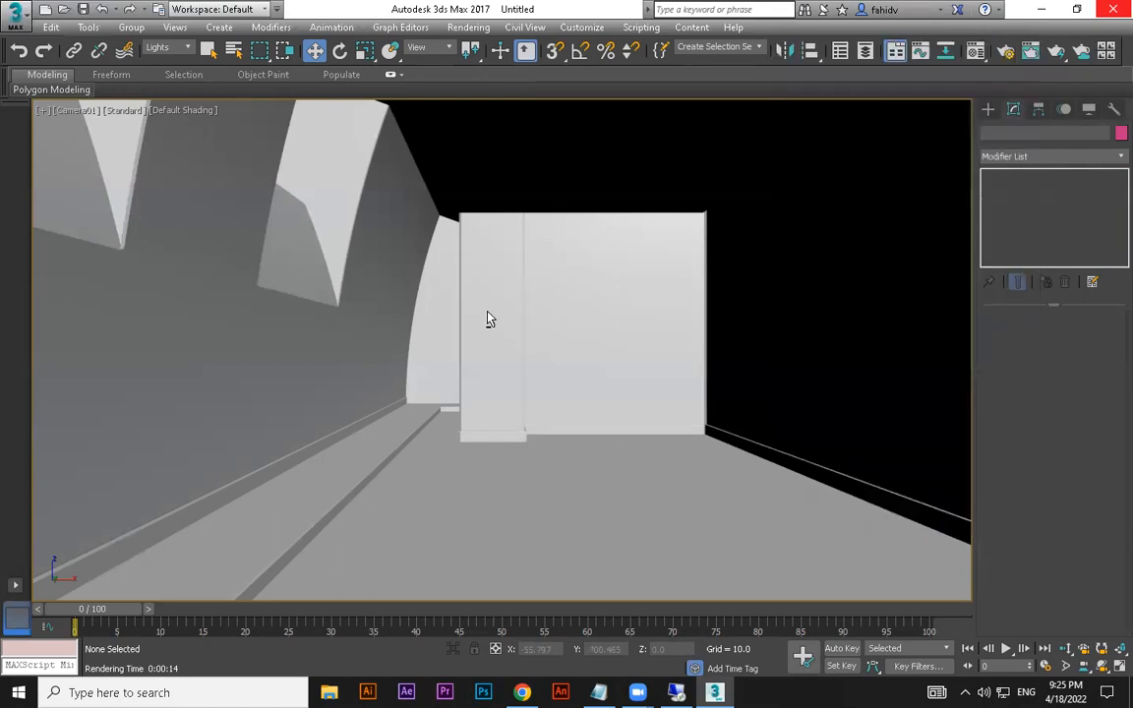
{"action": "key", "text": "p"}
{"action": "middle_click_drag", "start_coordinate": [450, 314], "coordinate": [481, 297], "text": "alt"}
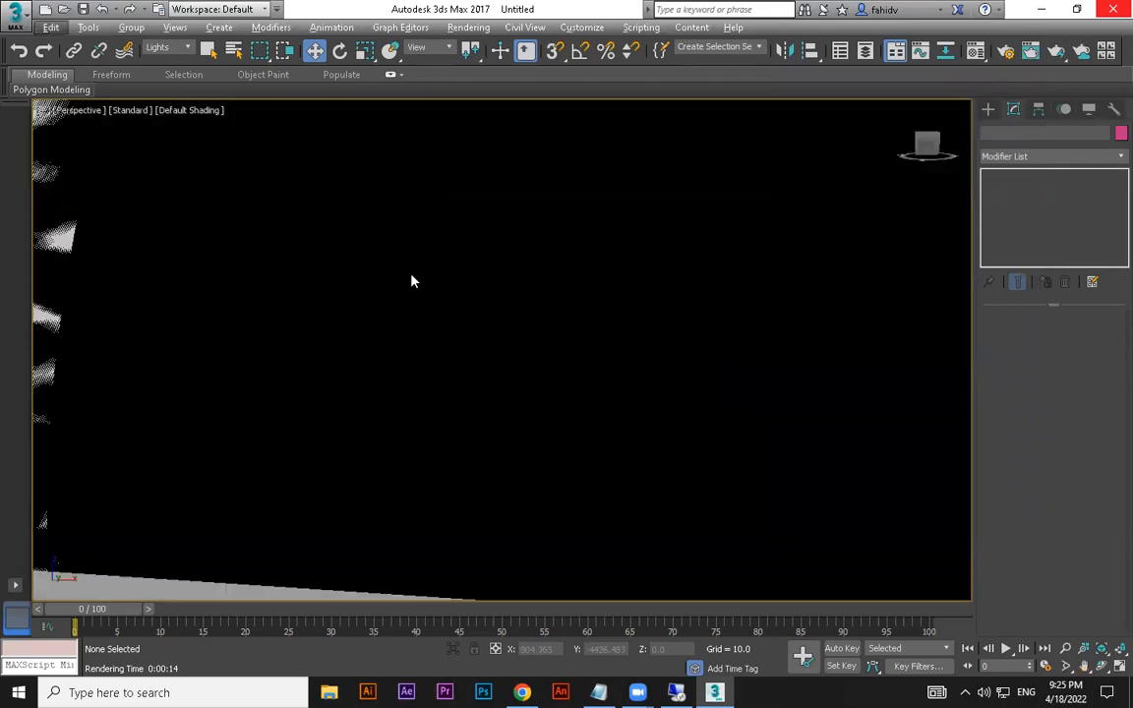
{"action": "key", "text": "c"}
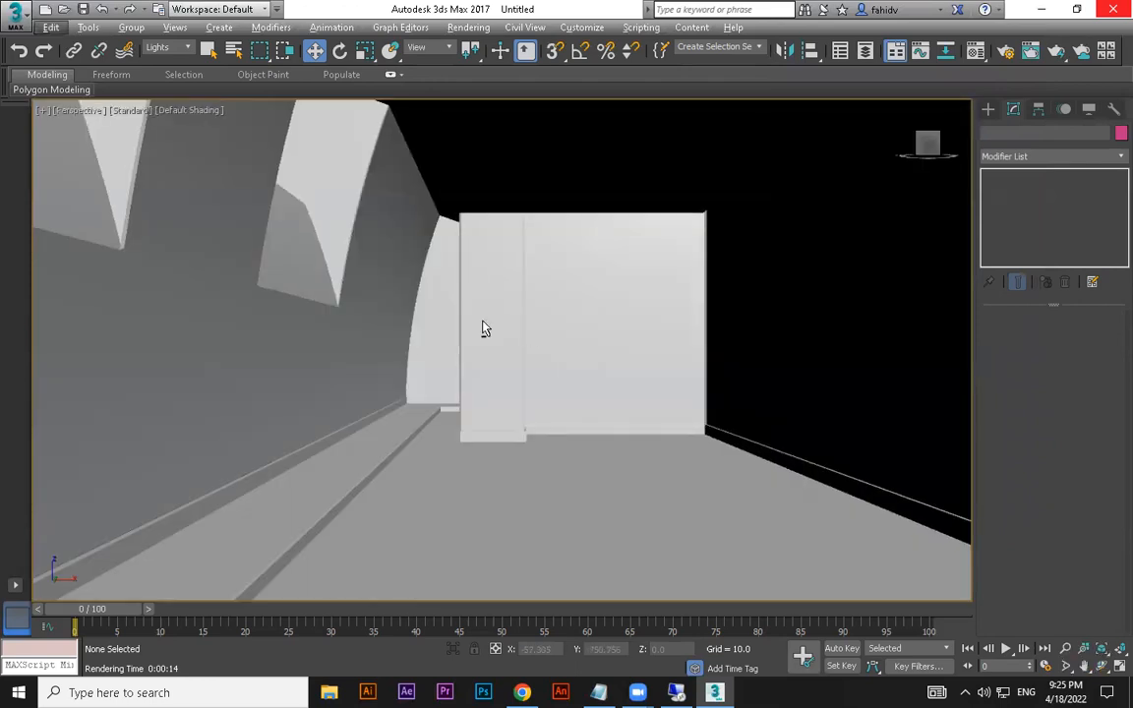
Switch to a perspective view angled up at the window opening, test-render it and close the render.
{"action": "key", "text": "p"}
{"action": "middle_click_drag", "start_coordinate": [447, 296], "coordinate": [358, 264], "text": "alt"}
{"action": "key", "text": "shift+q"}
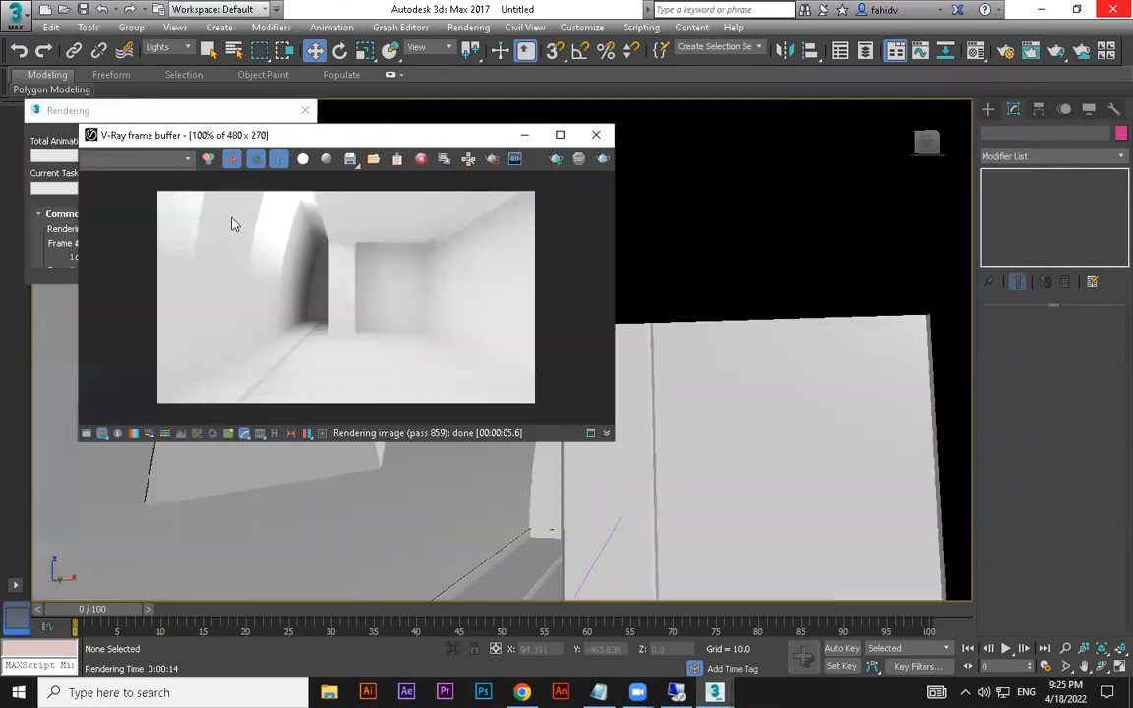
{"action": "key", "text": "shift+q"}
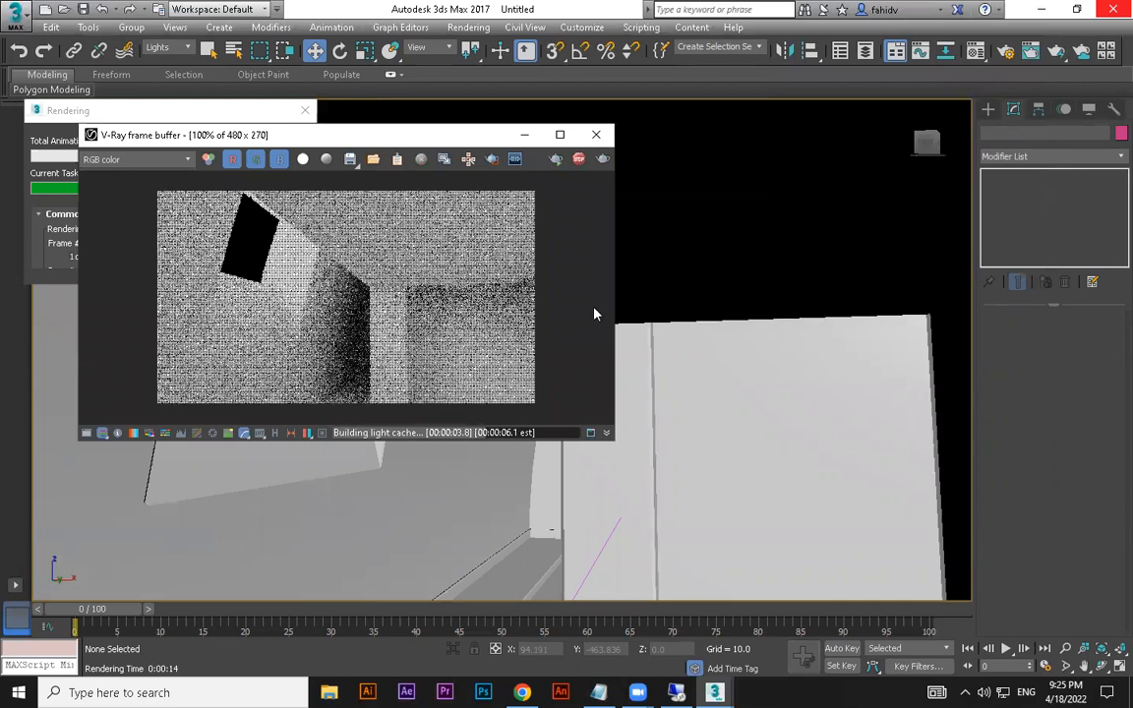
{"action": "left_click", "coordinate": [596, 134]}
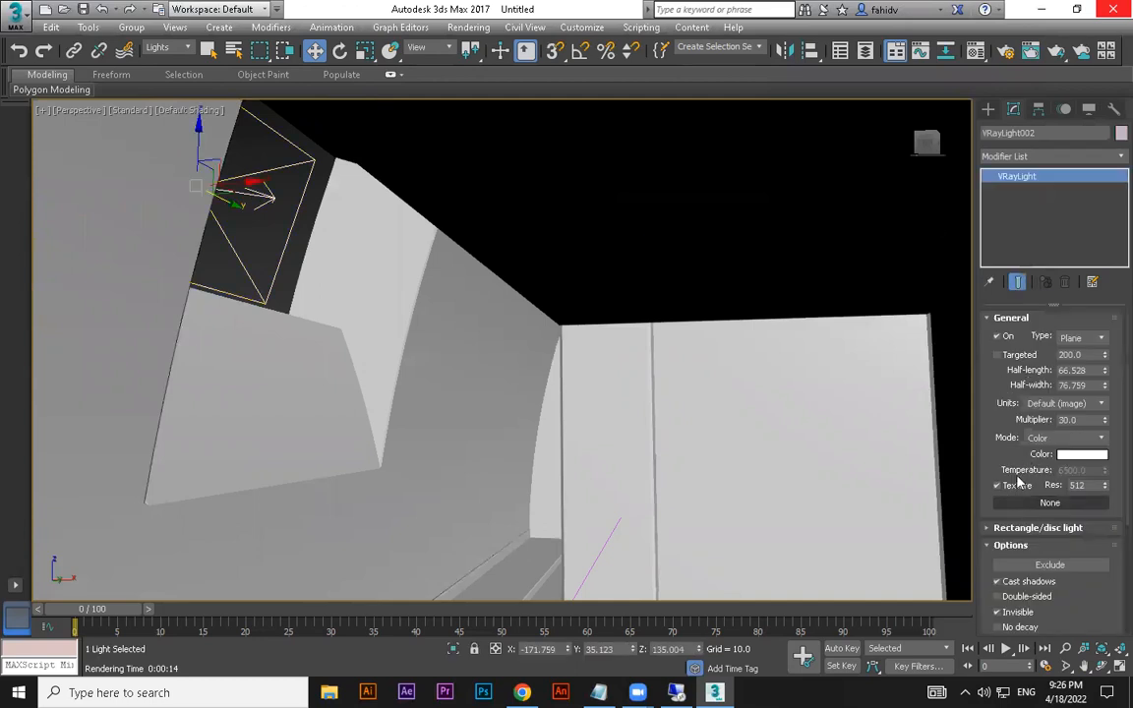
Turn off the Invisible option of VRayLight002 and test-render the window in the perspective view.
{"action": "scroll", "coordinate": [1018, 480], "scroll_direction": "down", "scroll_amount": 3}
{"action": "left_click", "coordinate": [1013, 478]}
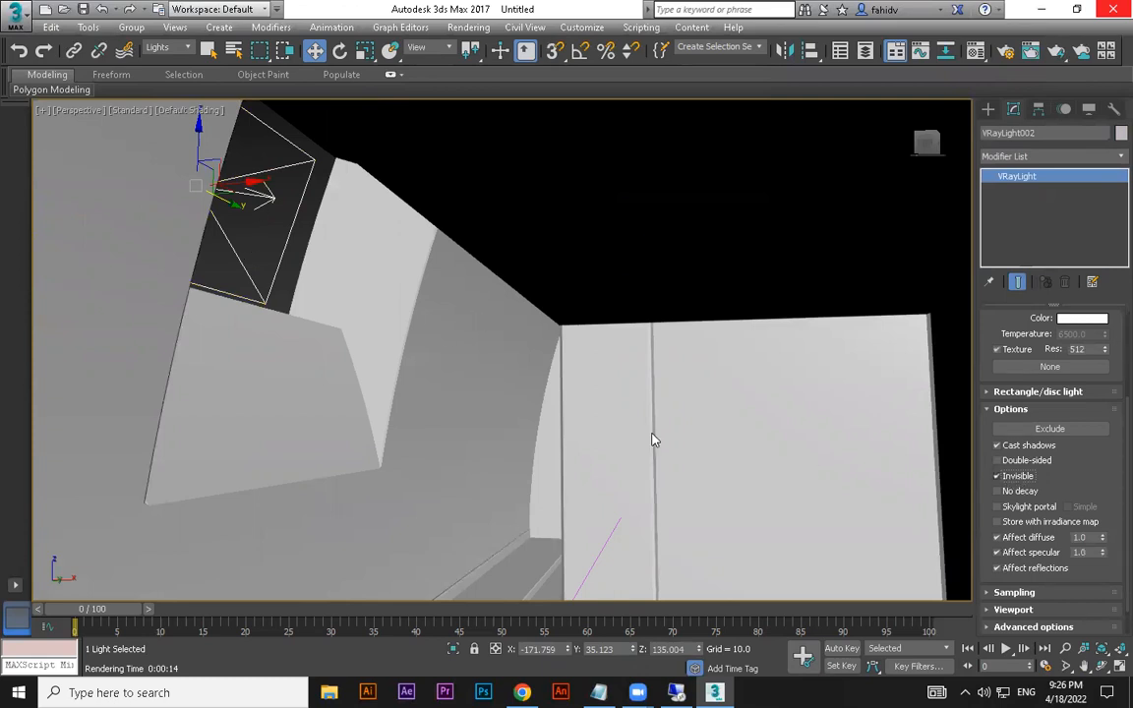
{"action": "key", "text": "shift+q"}
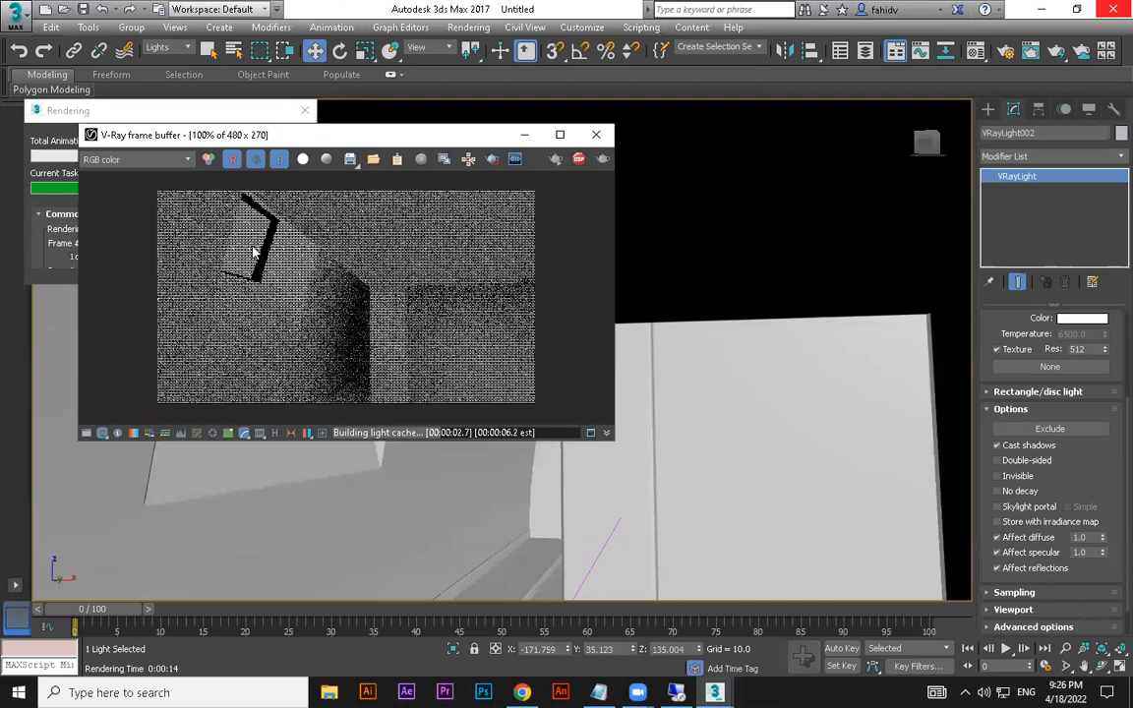
Turn the Invisible option of VRayLight002 back on, repeat the window test render and close it.
{"action": "left_click", "coordinate": [598, 132]}
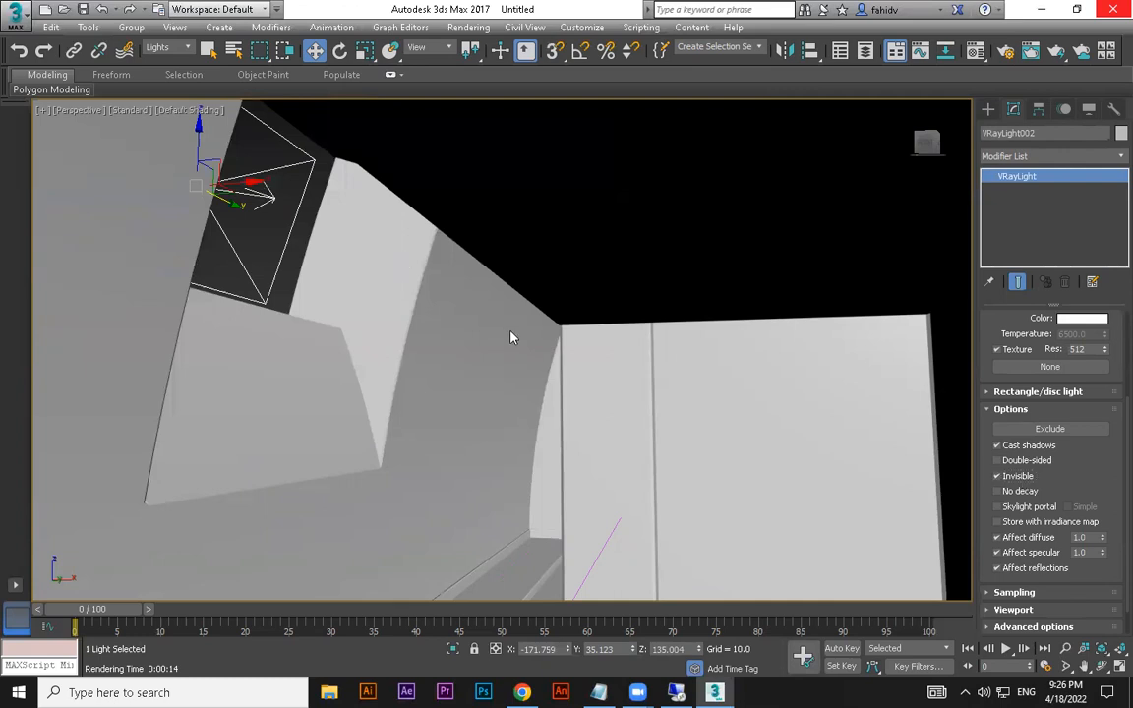
{"action": "key", "text": "shift+q"}
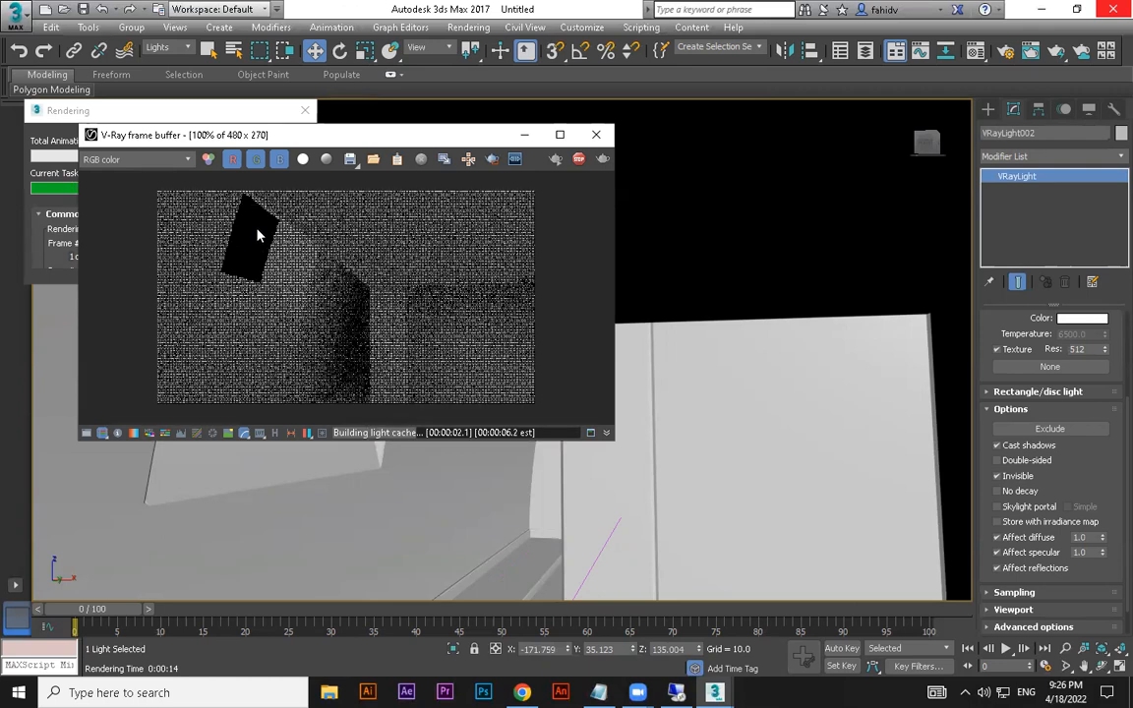
{"action": "left_click", "coordinate": [597, 136]}
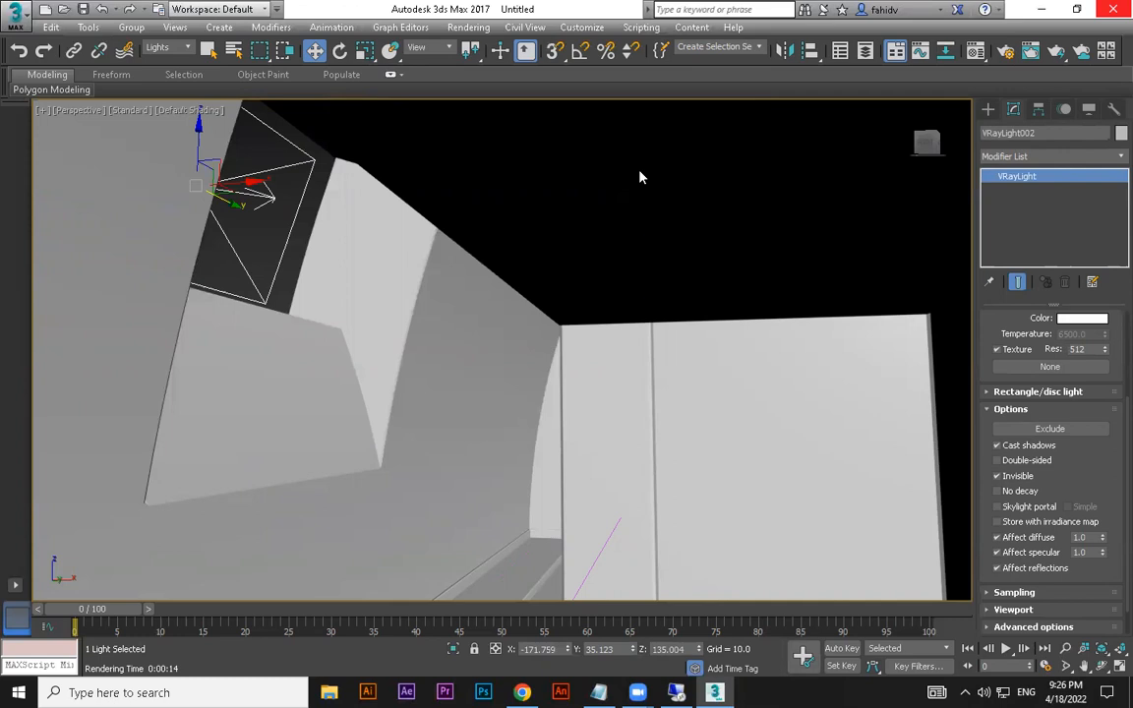
Set the environment background color to light blue and test-render the window in the perspective view.
{"action": "key", "text": "8"}
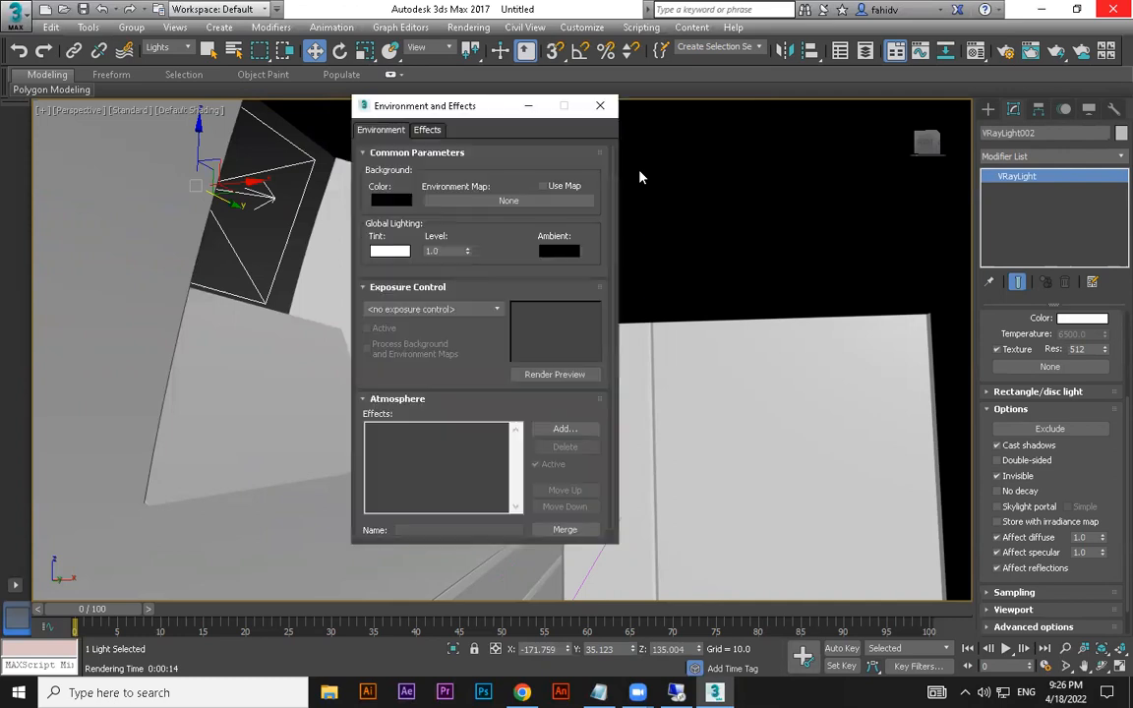
{"action": "left_click", "coordinate": [468, 27]}
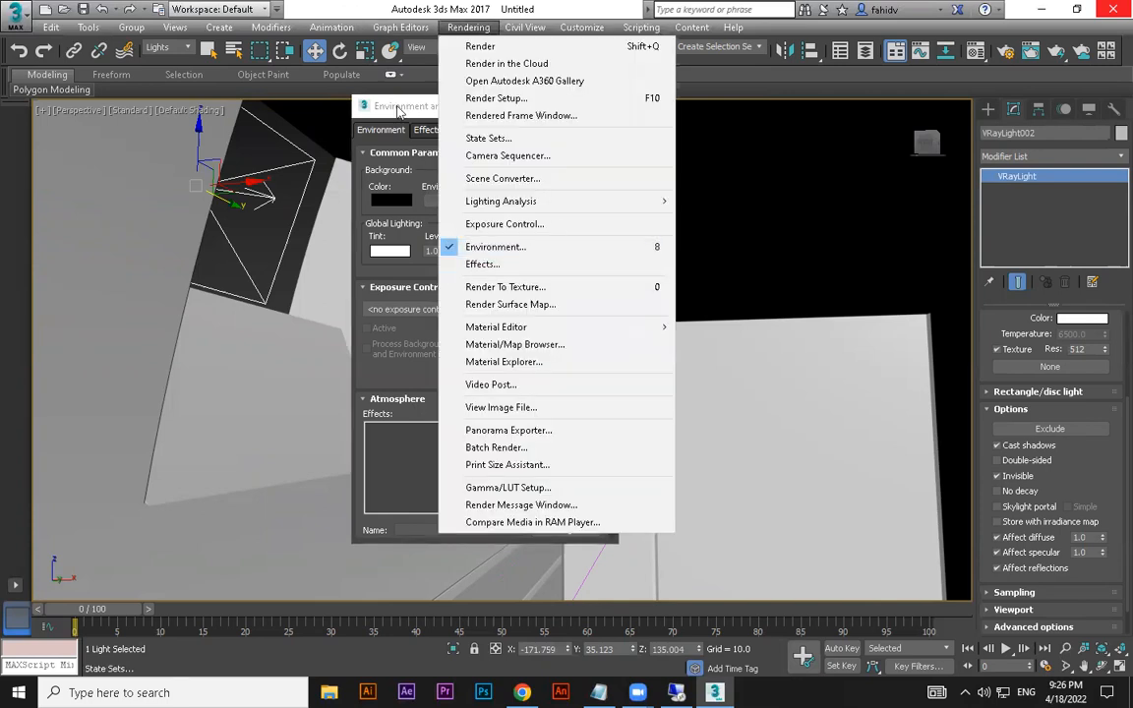
{"action": "left_click", "coordinate": [392, 224]}
{"action": "left_click", "coordinate": [390, 200]}
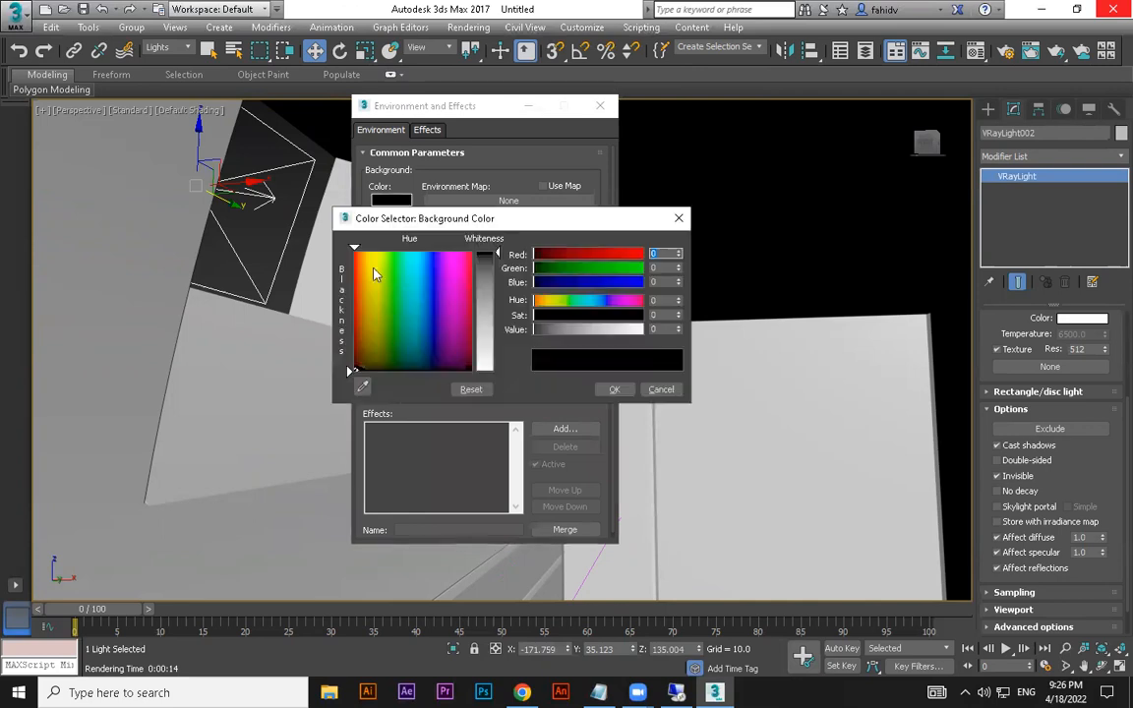
{"action": "left_click", "coordinate": [425, 253]}
{"action": "left_click", "coordinate": [492, 285]}
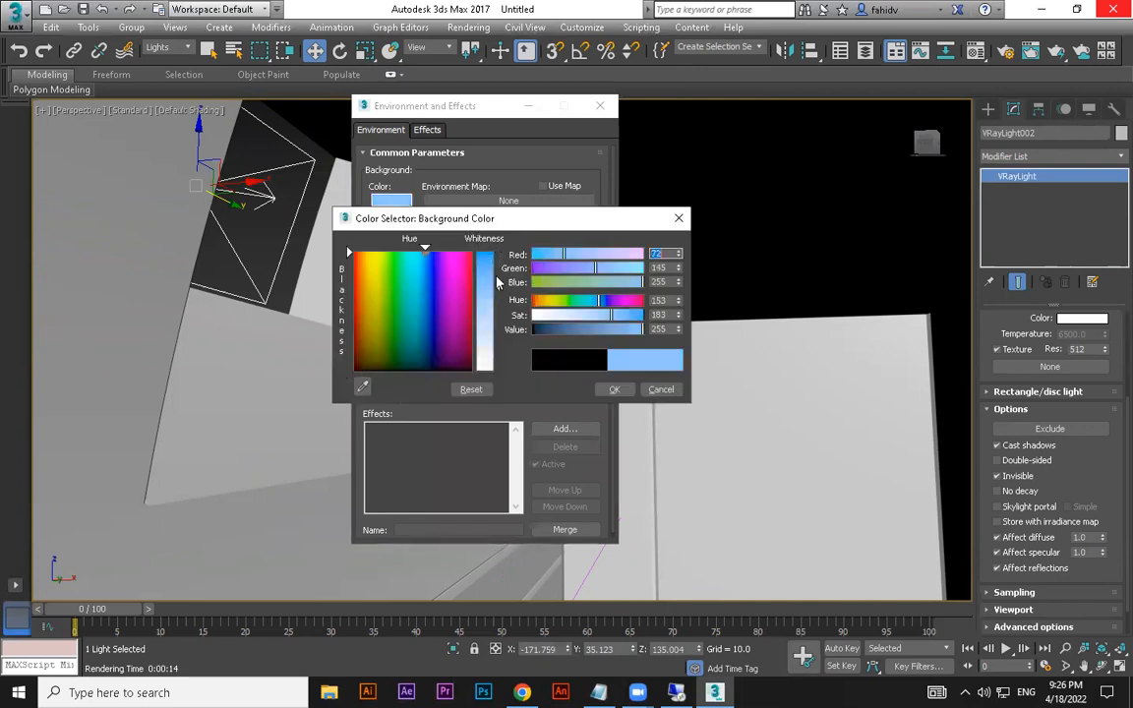
{"action": "left_click", "coordinate": [613, 389]}
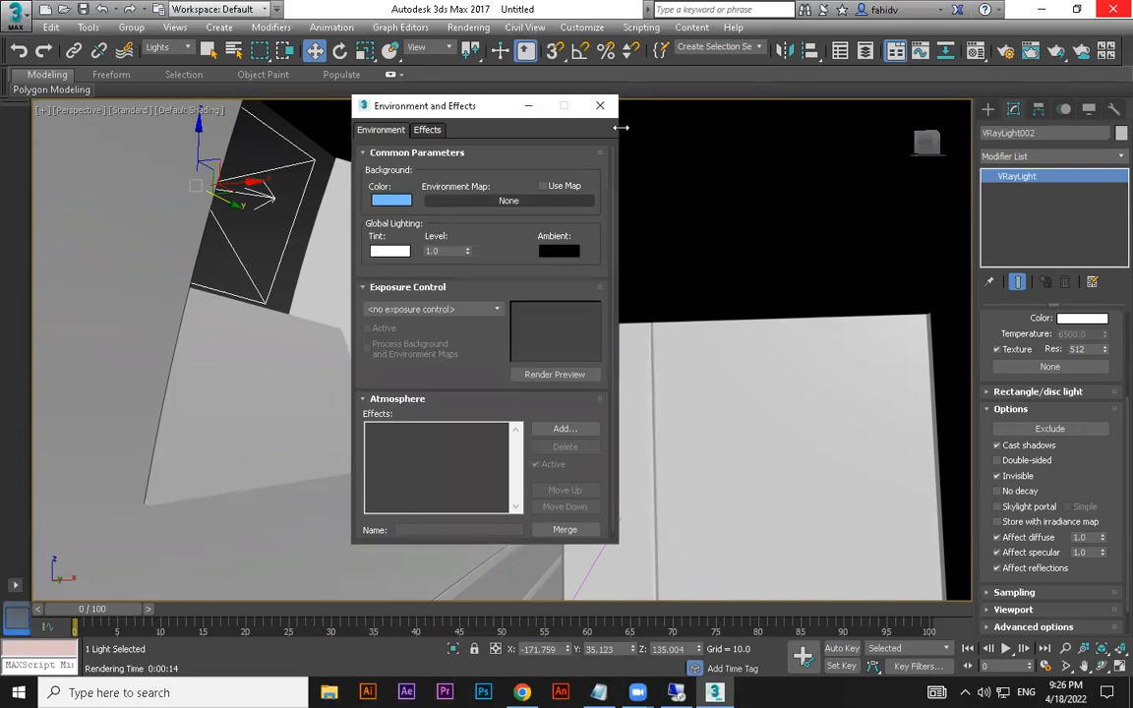
{"action": "key", "text": "8"}
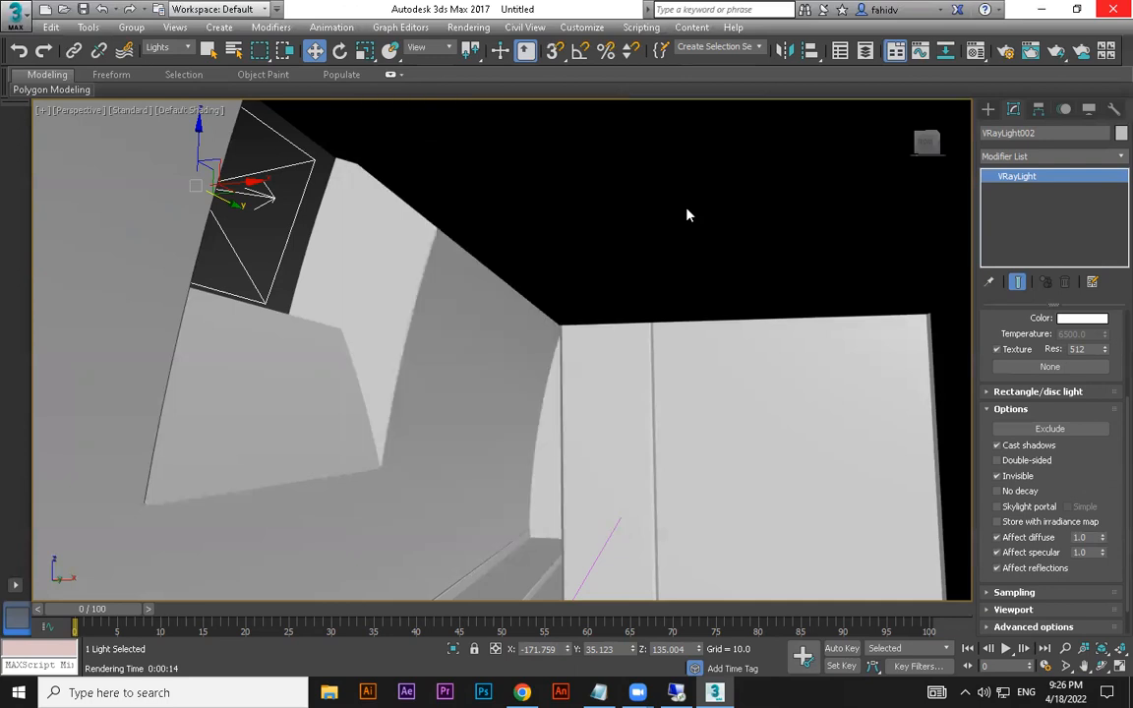
{"action": "key", "text": "shift+q"}
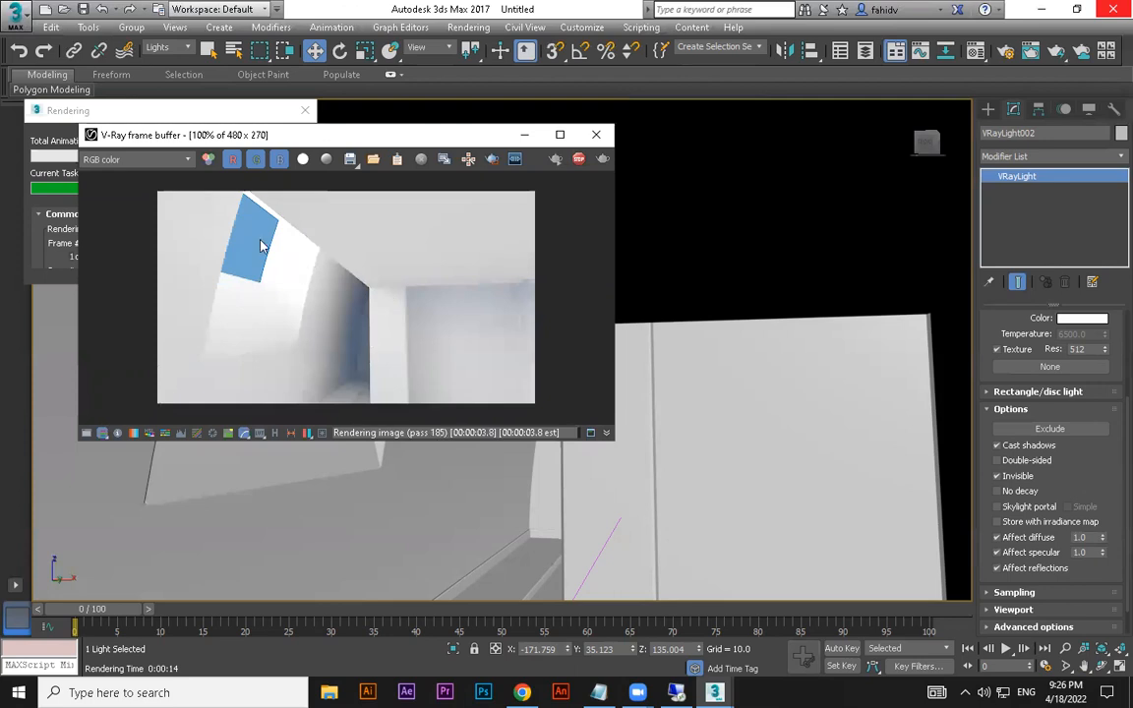
{"action": "left_click", "coordinate": [599, 139]}
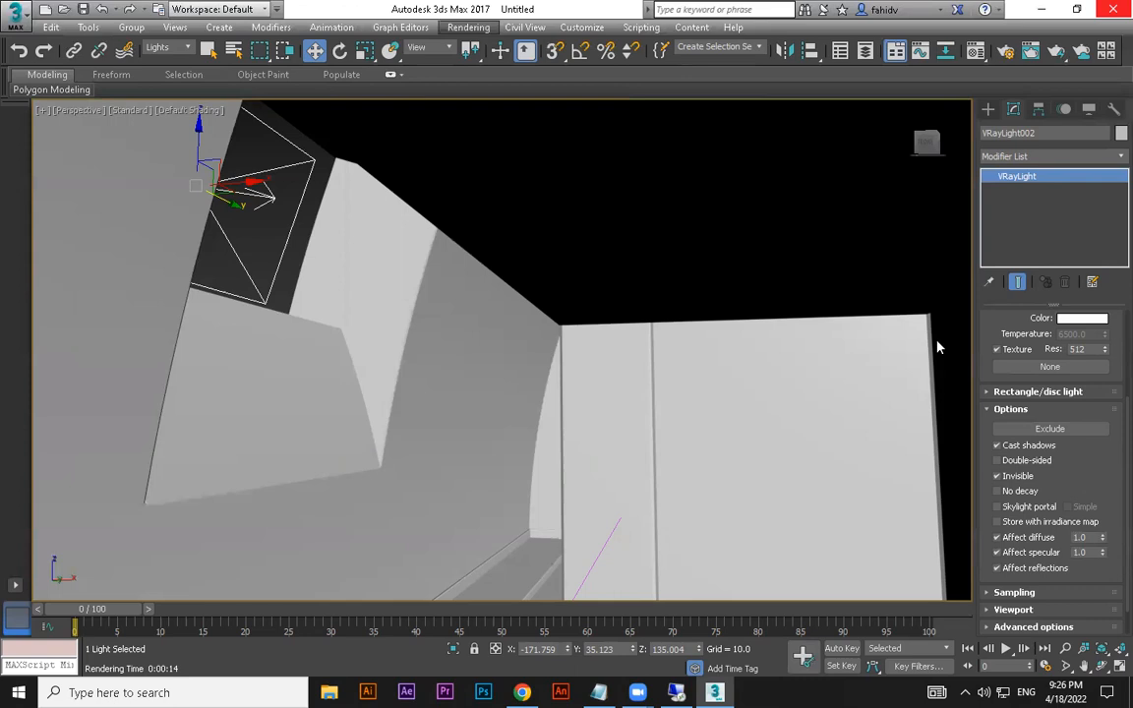
Set the multiplier of VRayLight002 to 2.
{"action": "scroll", "coordinate": [1028, 398], "scroll_direction": "down", "scroll_amount": 2}
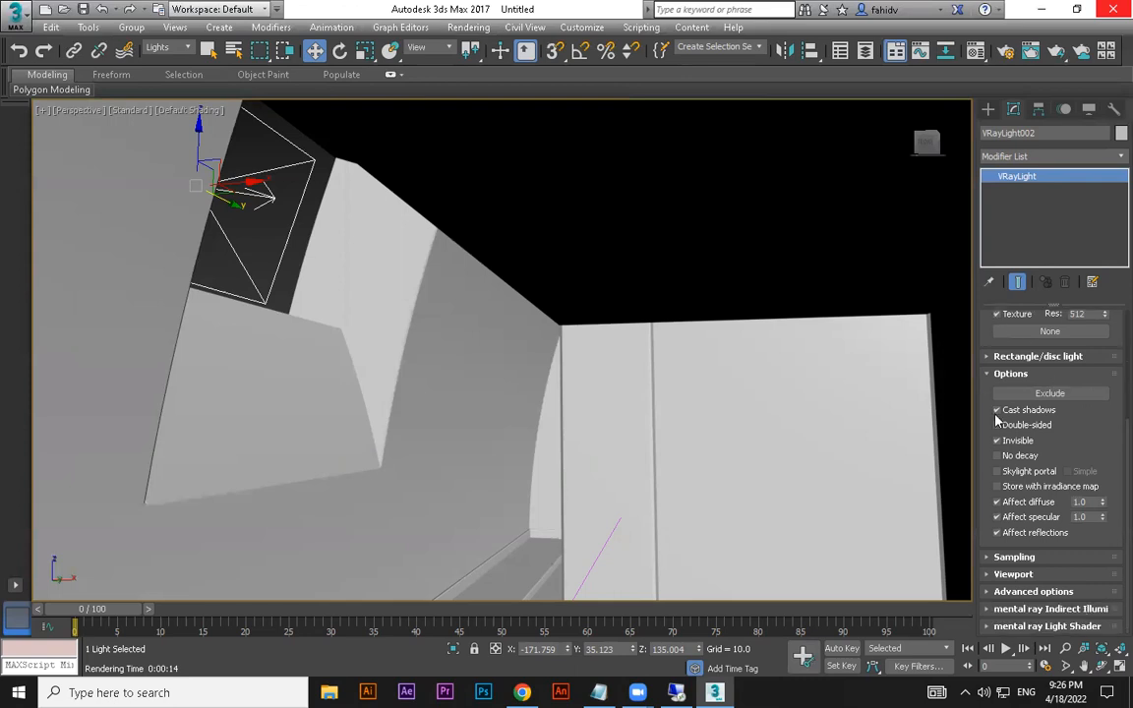
{"action": "left_click_drag", "start_coordinate": [989, 382], "coordinate": [980, 502]}
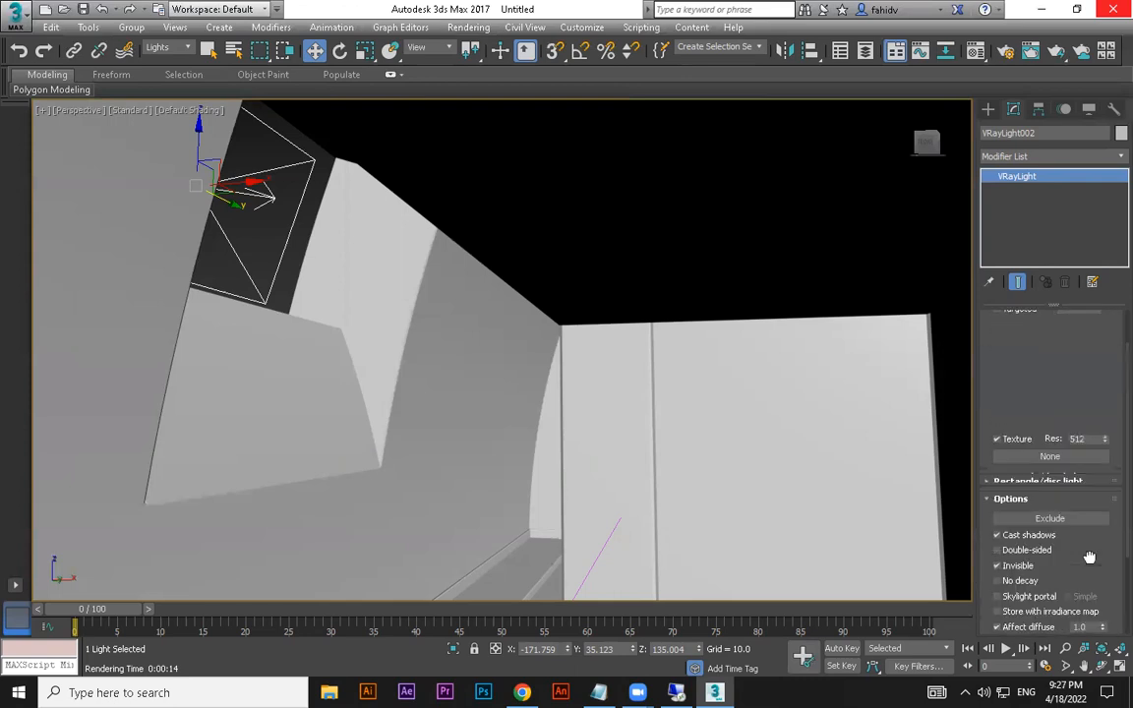
{"action": "left_click_drag", "start_coordinate": [1013, 398], "coordinate": [1000, 455]}
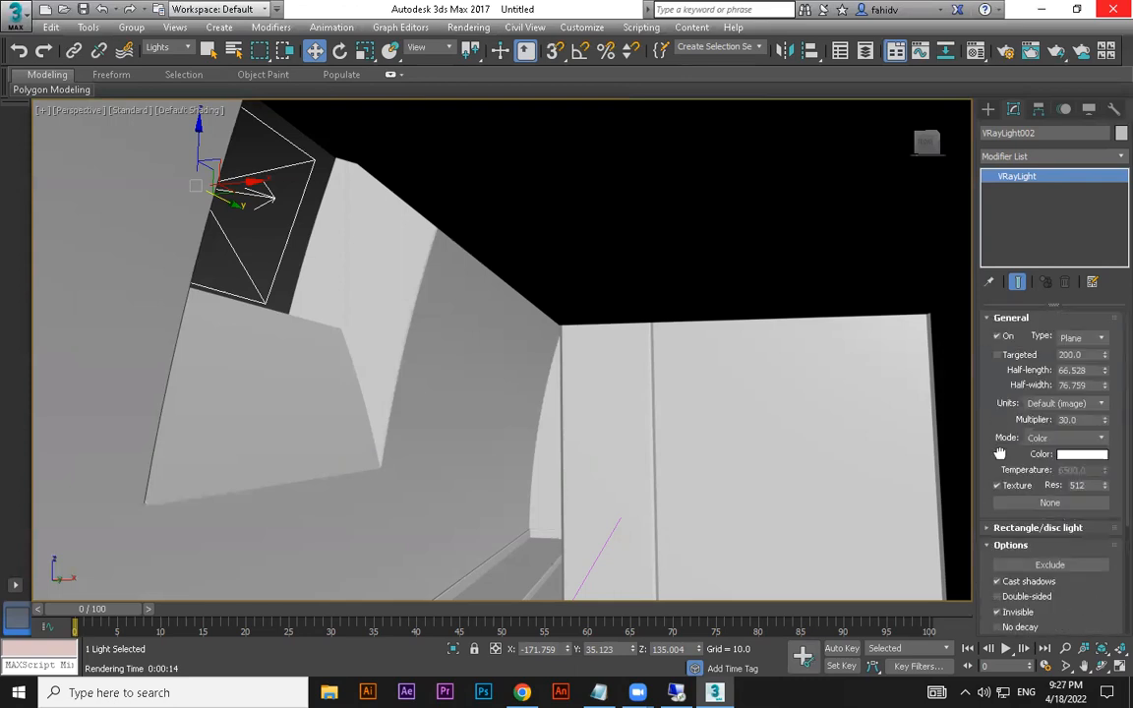
{"action": "left_click", "coordinate": [1067, 420]}
{"action": "type", "text": "2"}
{"action": "key", "text": "Return"}
Orbit to the outside of the room, select VRayLight001 at the other window and set its multiplier to 2.
{"action": "scroll", "coordinate": [511, 330], "scroll_direction": "down", "scroll_amount": 6}
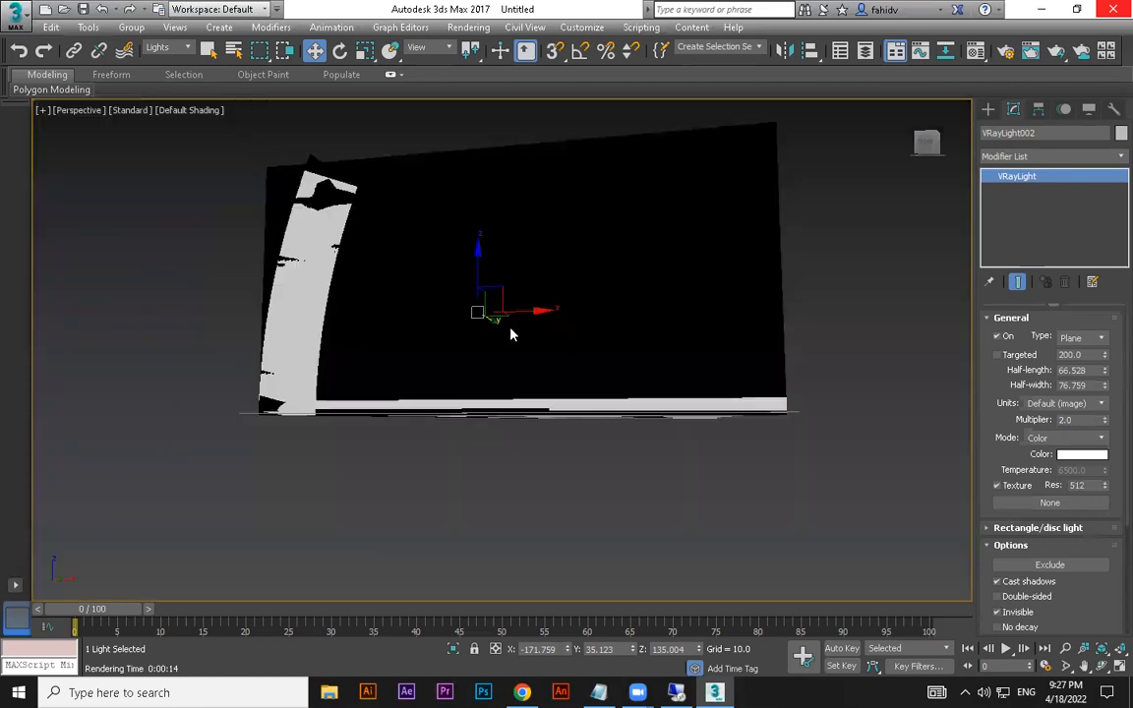
{"action": "middle_click_drag", "start_coordinate": [657, 427], "coordinate": [614, 347], "text": "alt"}
{"action": "left_click", "coordinate": [615, 347]}
{"action": "double_click", "coordinate": [1069, 420]}
{"action": "type", "text": "2"}
{"action": "key", "text": "Return"}
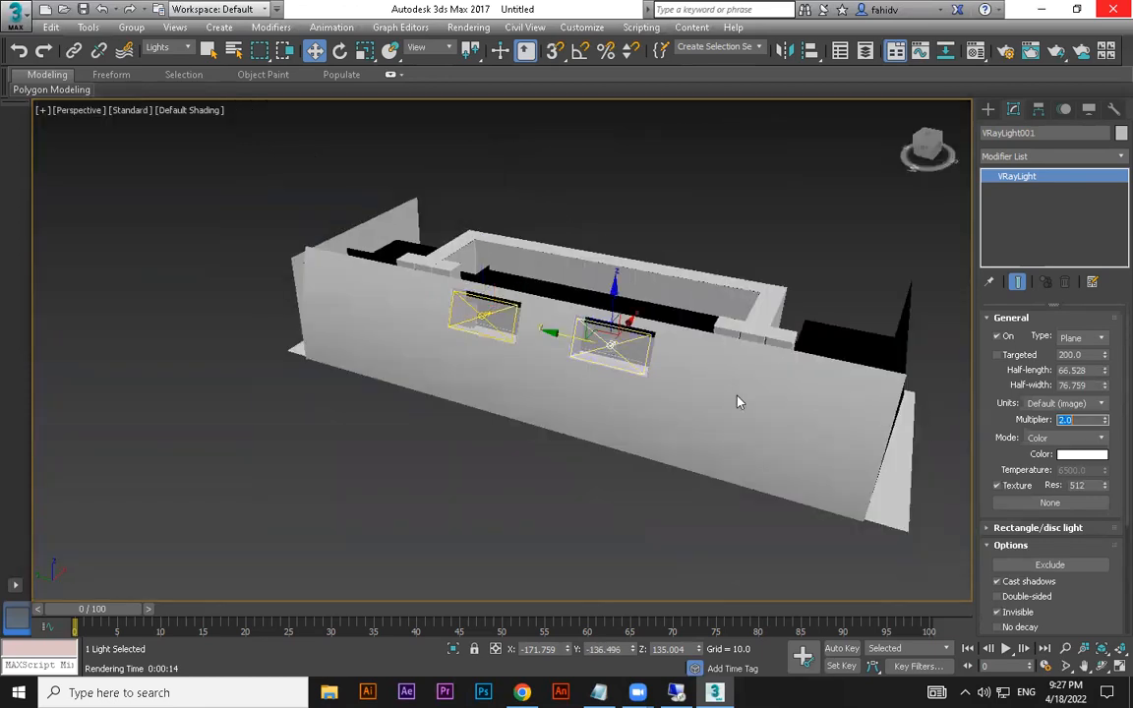
Return to the Camera01 view, render the interior with the dimmed window lights and close the render.
{"action": "key", "text": "c"}
{"action": "key", "text": "shift+q"}
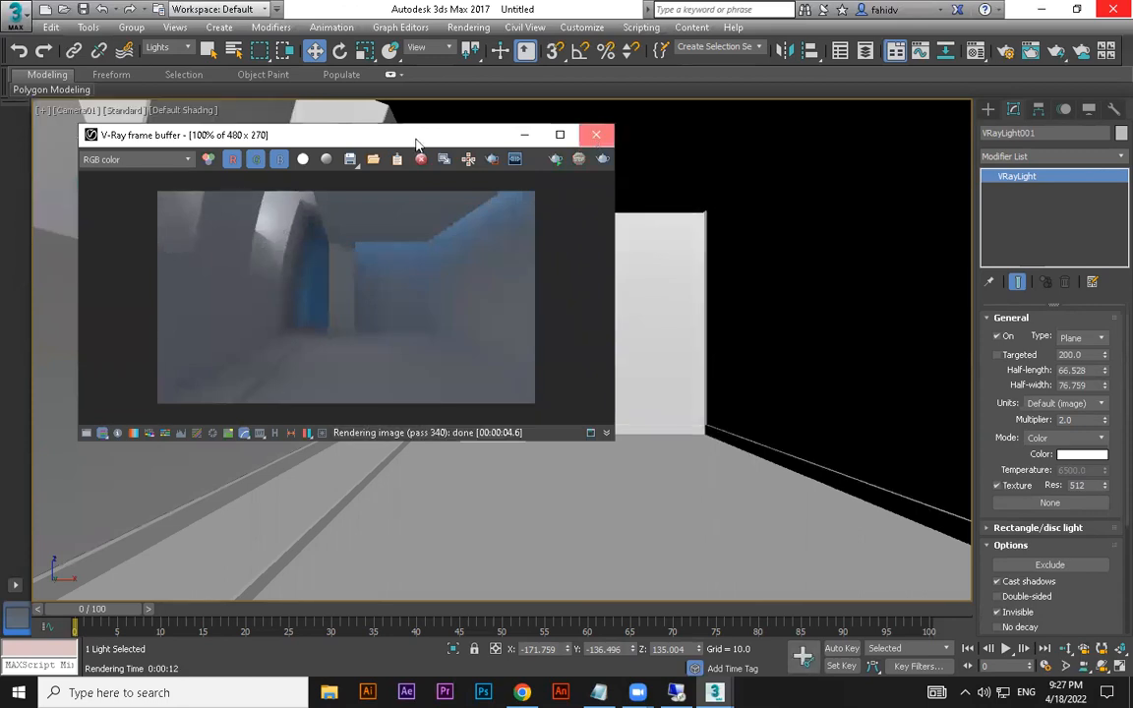
{"action": "left_click", "coordinate": [596, 135]}
Lighten the environment background color to a paler blue, RGB 163, 200, 255, and test-render the camera view.
{"action": "key", "text": "8"}
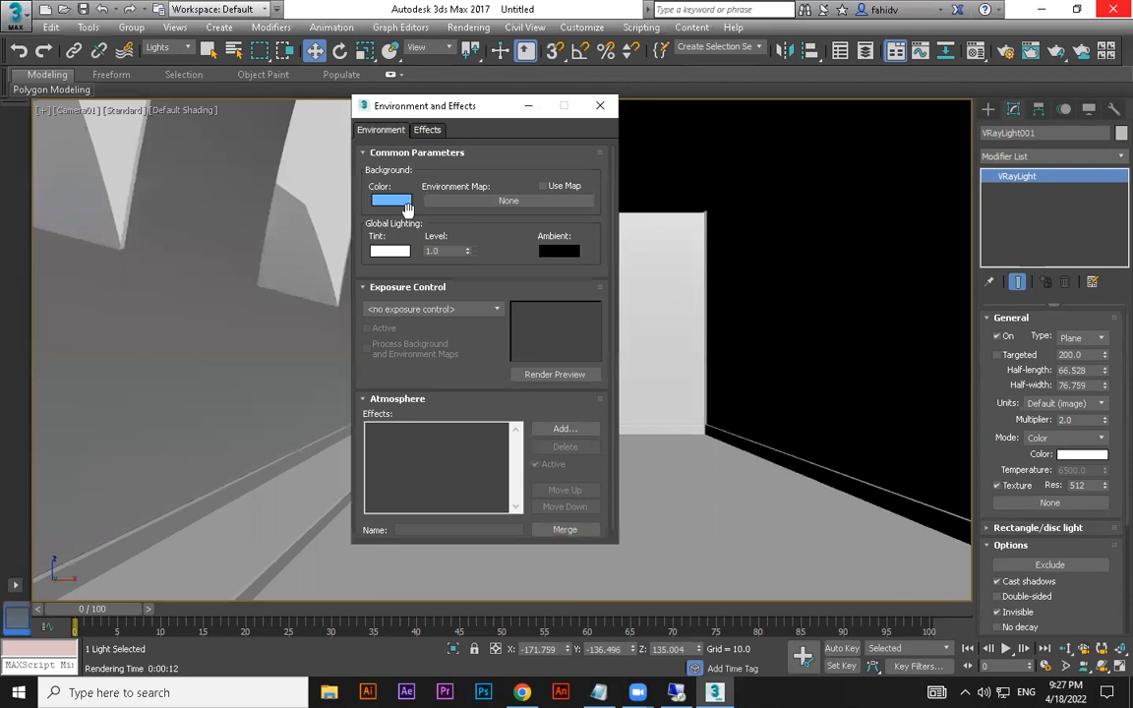
{"action": "left_click", "coordinate": [392, 200]}
{"action": "left_click", "coordinate": [492, 328]}
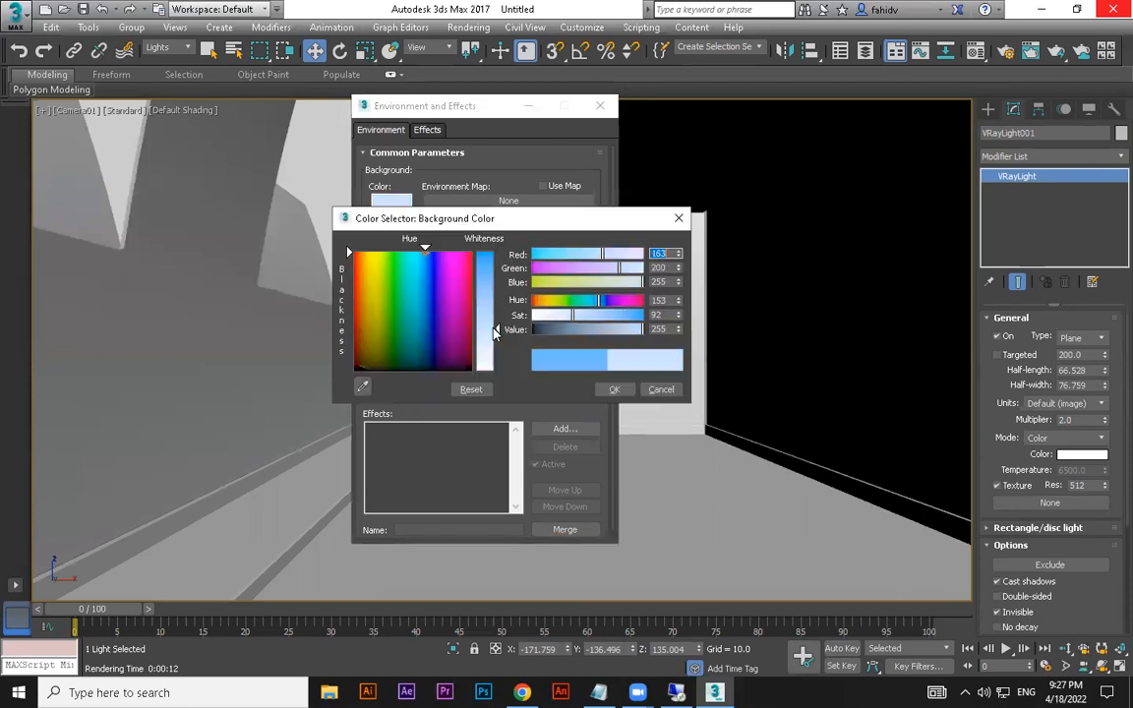
{"action": "left_click", "coordinate": [614, 390]}
{"action": "key", "text": "8"}
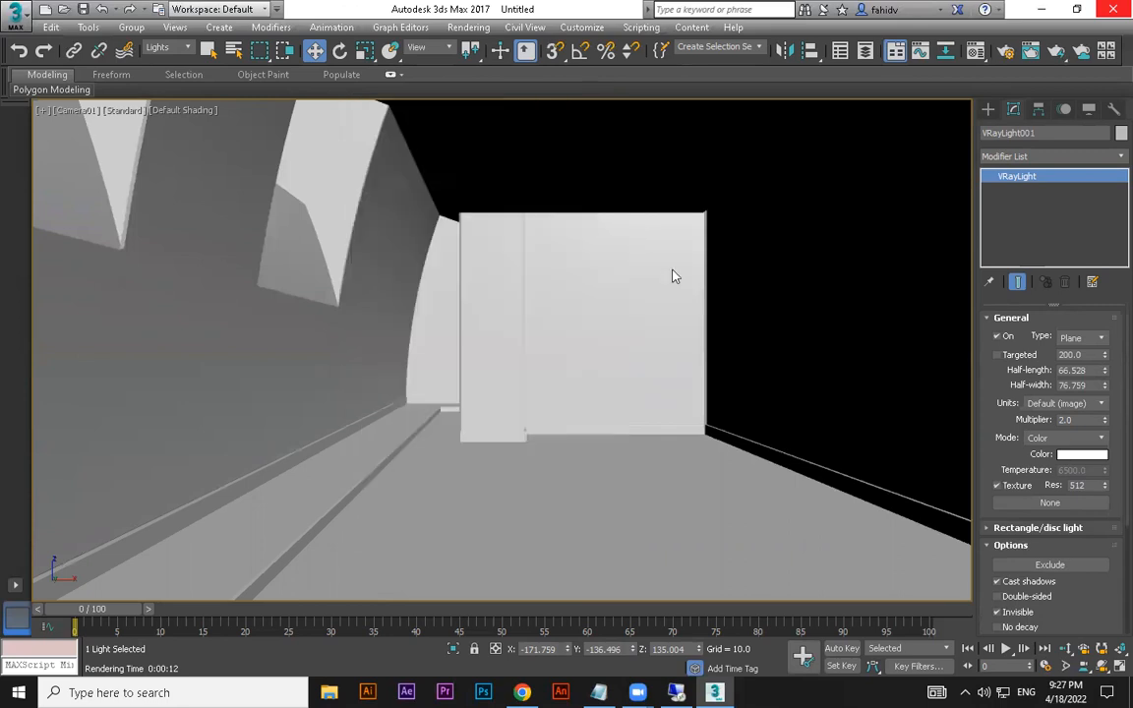
{"action": "key", "text": "shift+q"}
Change the environment background color to black, test-render the Camera01 view and close the render.
{"action": "key", "text": "8"}
{"action": "left_click", "coordinate": [391, 200]}
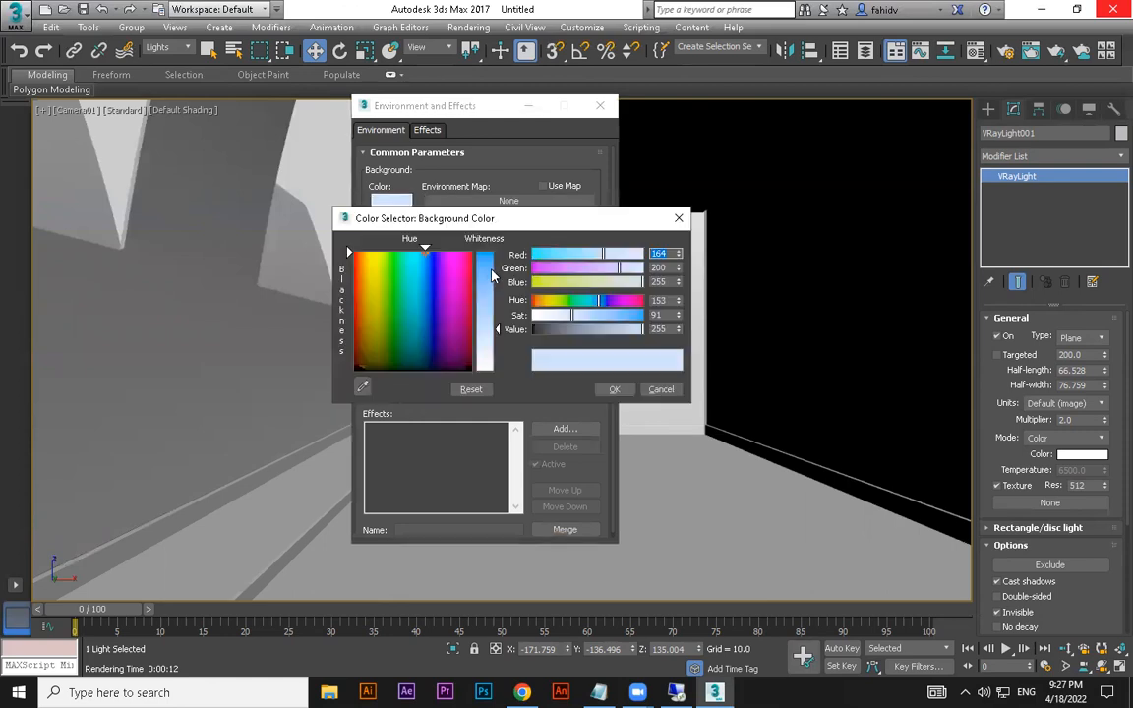
{"action": "left_click", "coordinate": [622, 391]}
{"action": "left_click", "coordinate": [601, 109]}
{"action": "key", "text": "shift+q"}
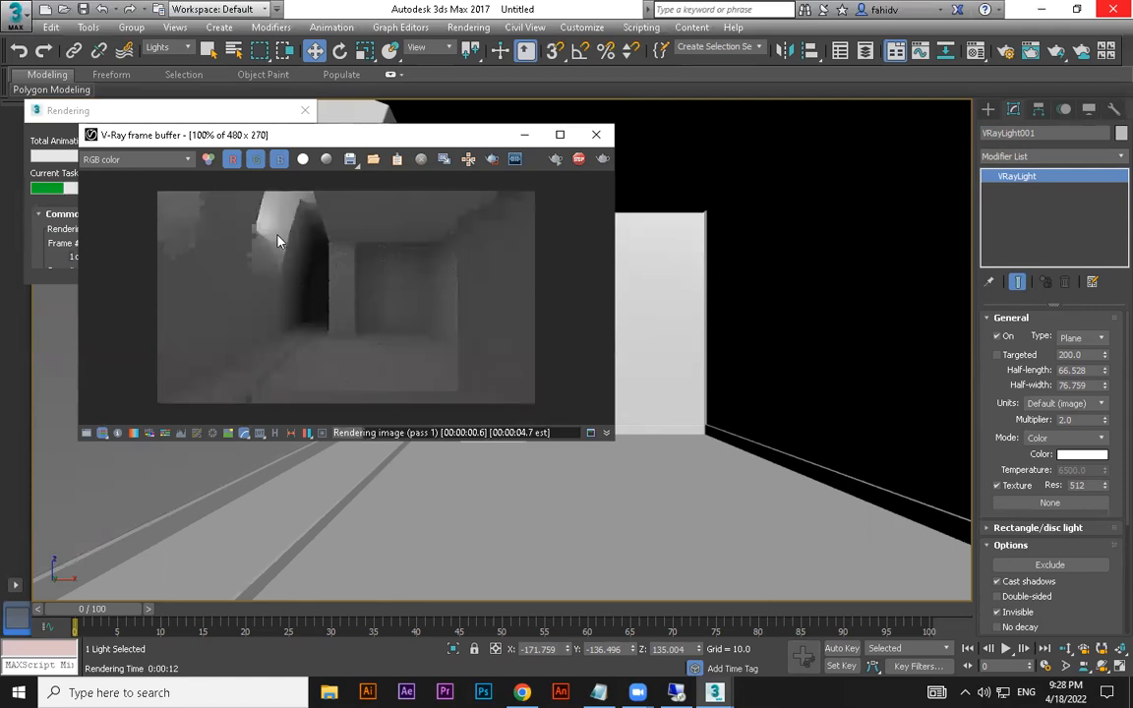
{"action": "left_click", "coordinate": [596, 135]}
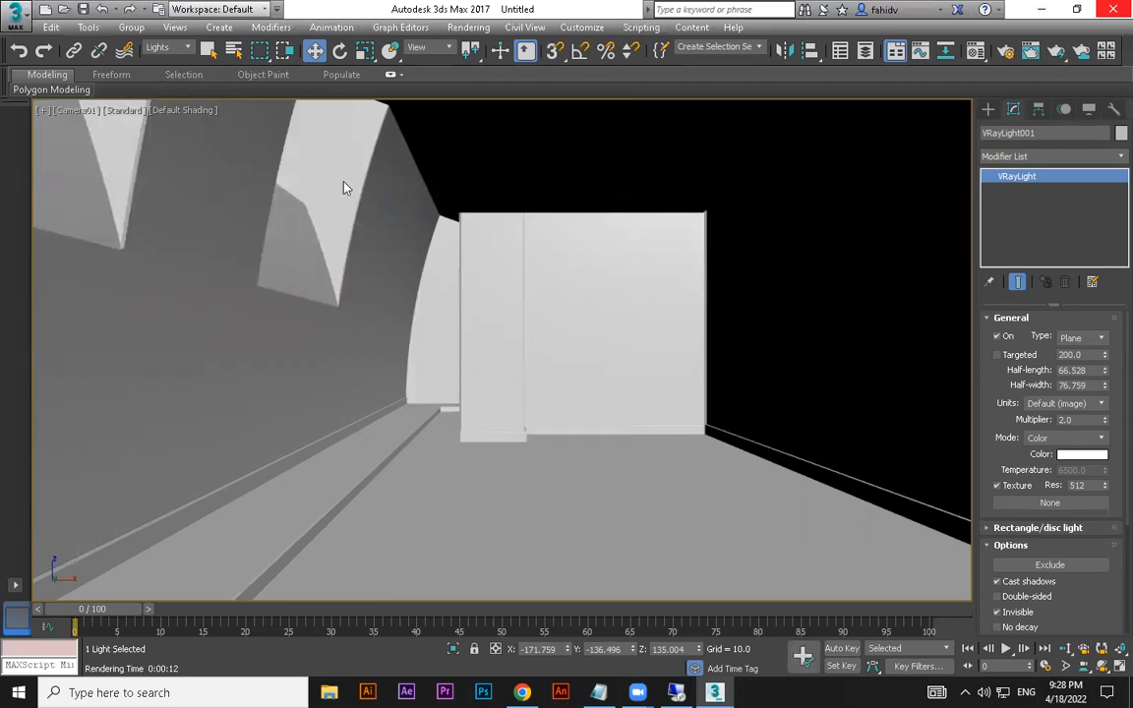
Switch off VRayLight001 from outside the room and test-render the Camera01 view without it.
{"action": "middle_click_drag", "start_coordinate": [527, 323], "coordinate": [490, 320], "text": "alt"}
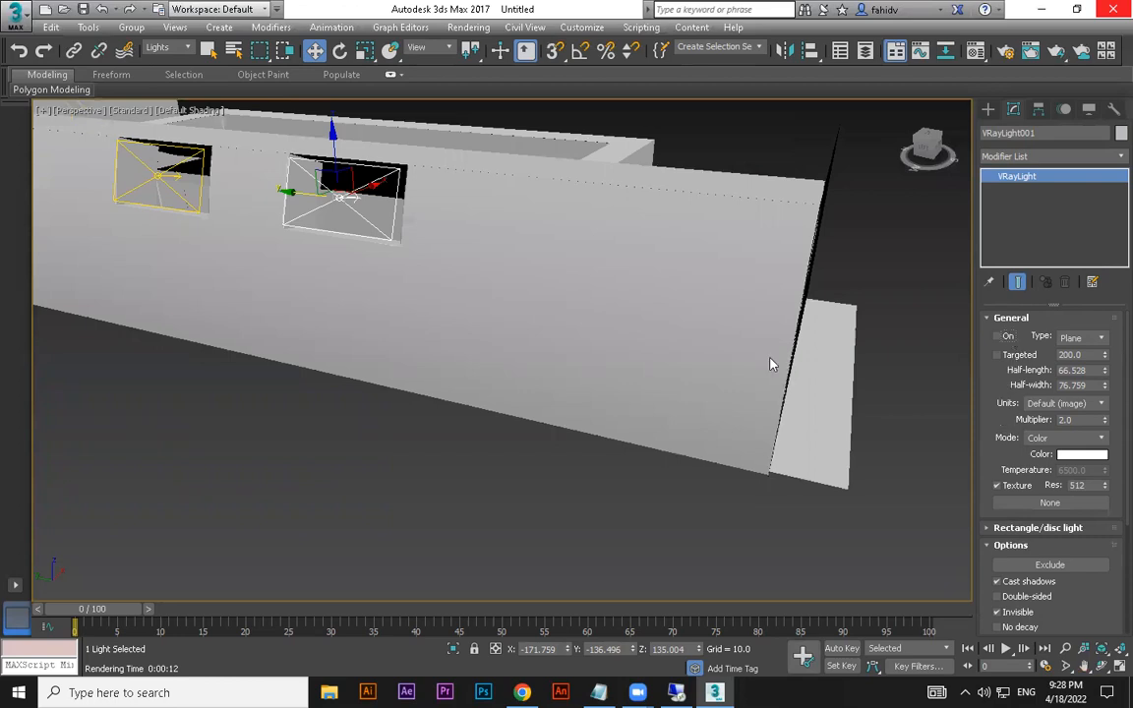
{"action": "key", "text": "c"}
{"action": "key", "text": "shift+q"}
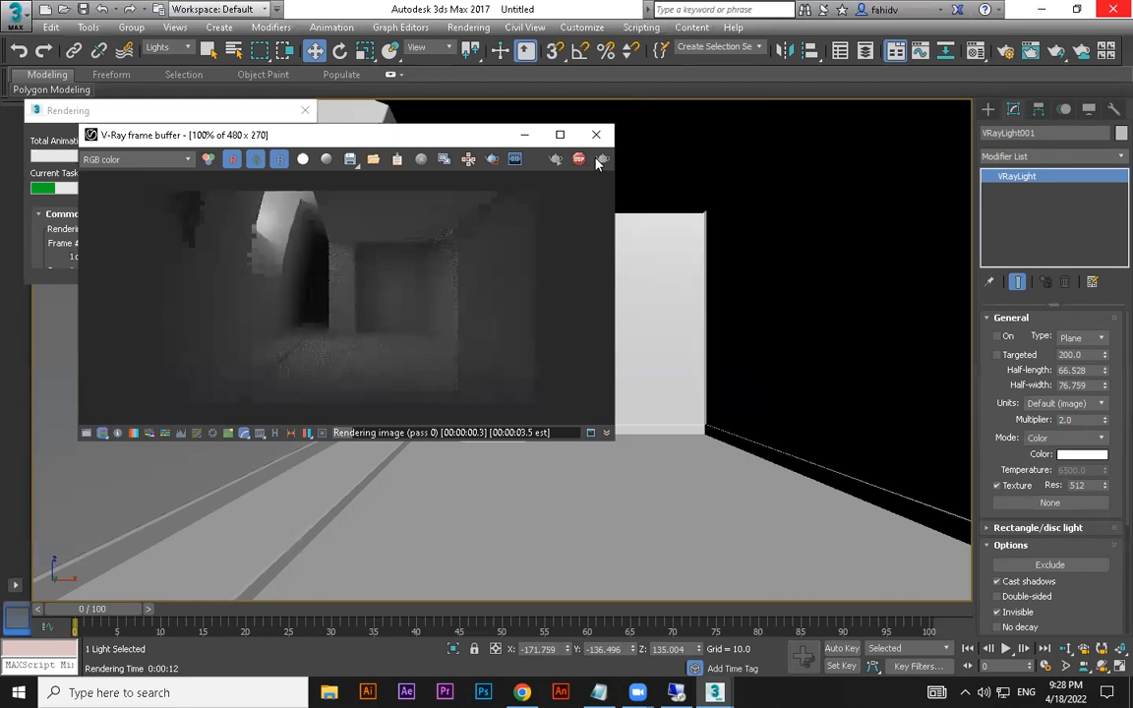
{"action": "key", "text": "Escape"}
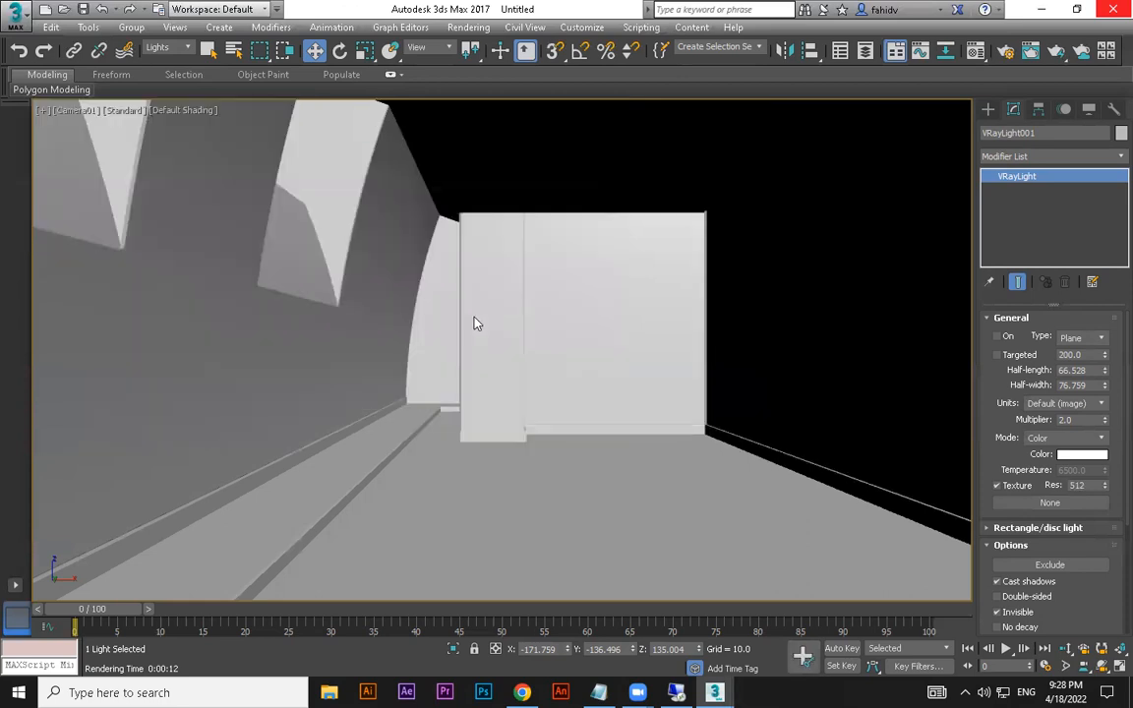
Select VRayLight002, set its multiplier to 0.05 and check a test render of the Camera01 view.
{"action": "key", "text": "p"}
{"action": "middle_click_drag", "start_coordinate": [293, 191], "coordinate": [345, 219], "text": "alt"}
{"action": "left_click", "coordinate": [195, 146]}
{"action": "key", "text": "BackSpace"}
{"action": "type", "text": "0.05"}
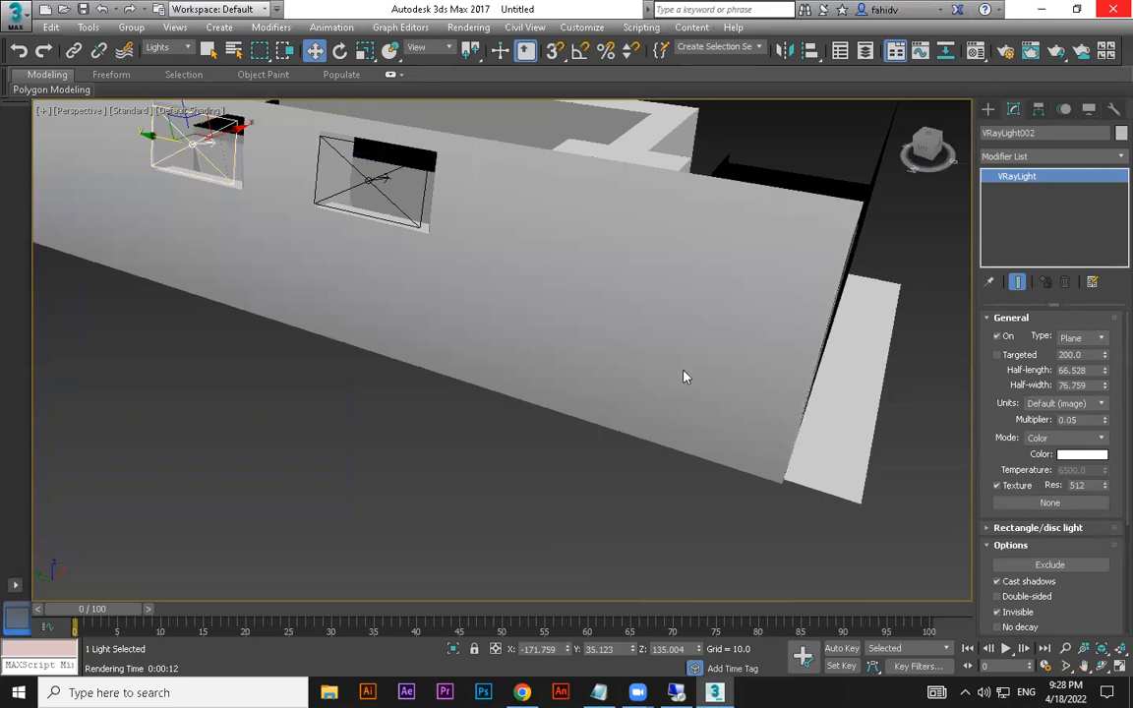
{"action": "type", "text": "c"}
{"action": "key", "text": "shift+q"}
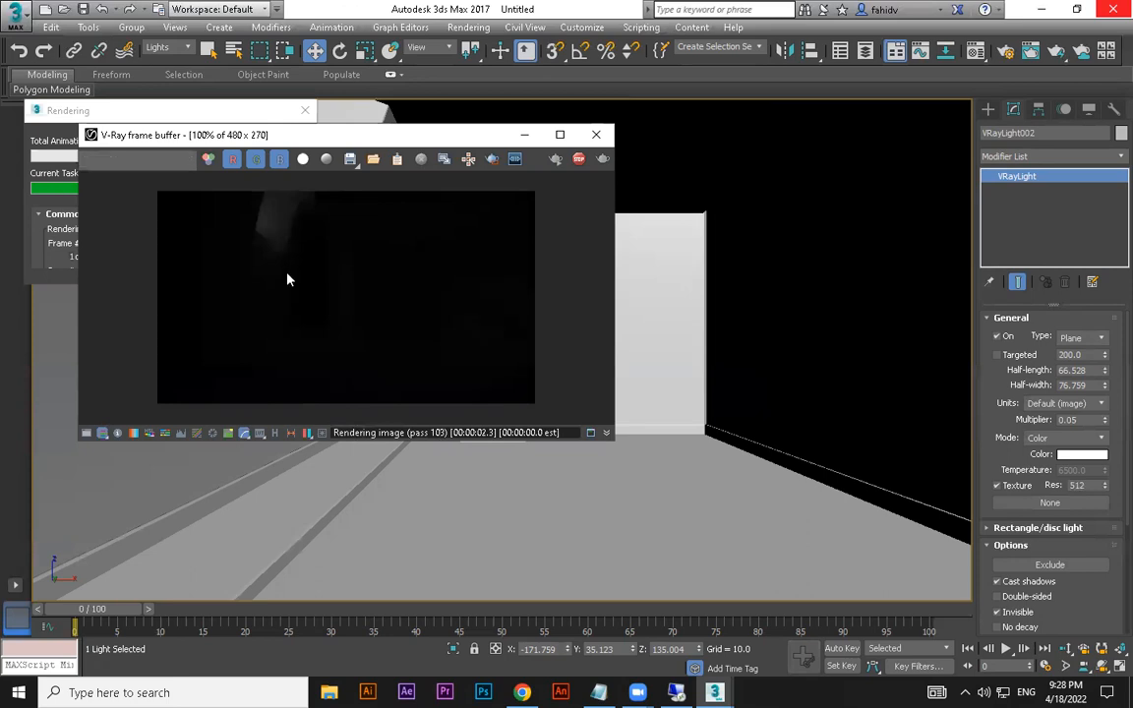
{"action": "scroll", "coordinate": [276, 274], "scroll_direction": "up", "scroll_amount": 1}
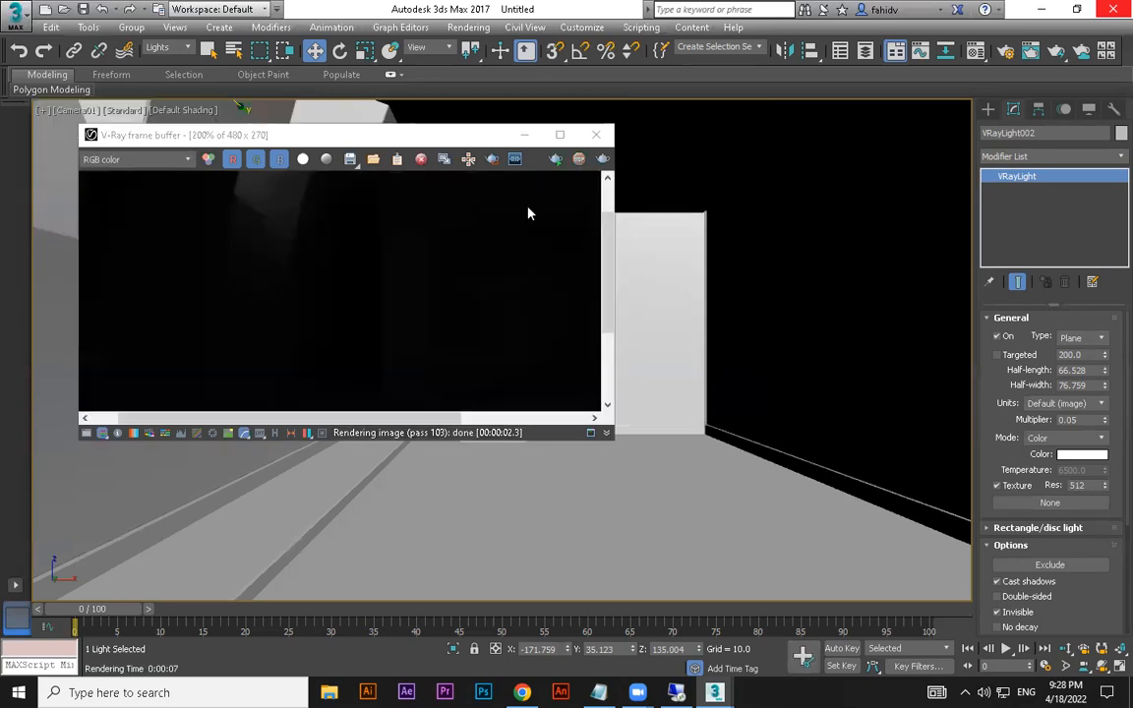
{"action": "scroll", "coordinate": [528, 213], "scroll_direction": "down", "scroll_amount": 2}
{"action": "left_click", "coordinate": [595, 135]}
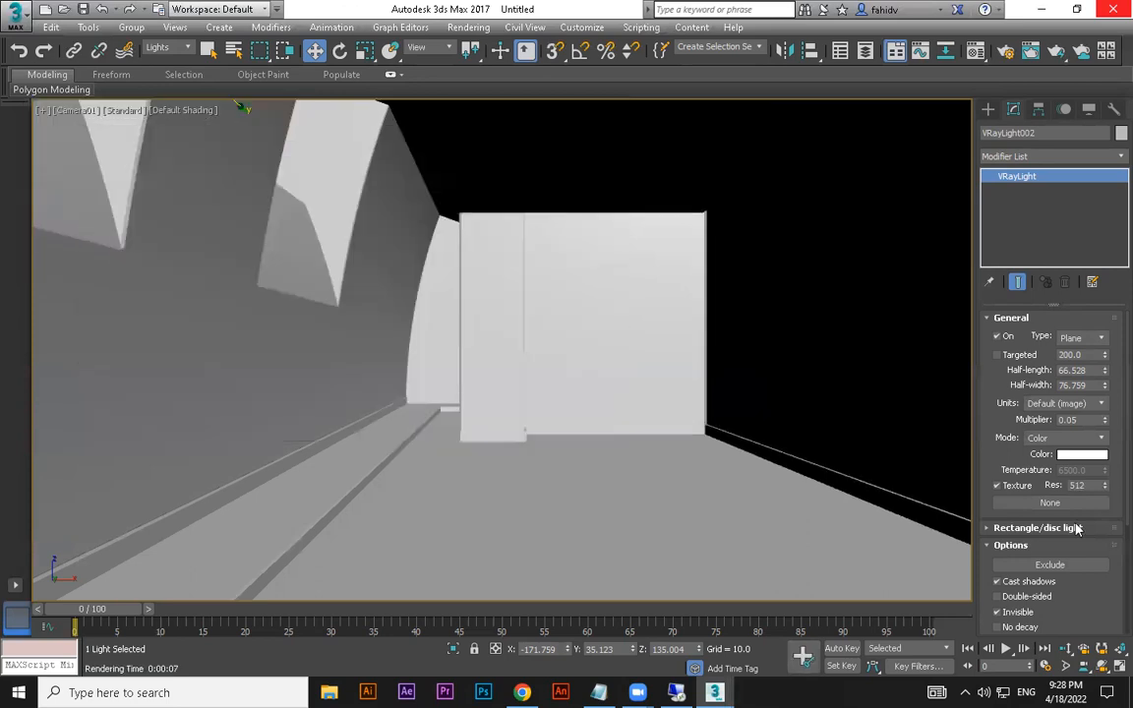
Set the multiplier of VRayLight002 to 5, test-render the camera view and close the render.
{"action": "double_click", "coordinate": [1072, 420]}
{"action": "type", "text": "5"}
{"action": "key", "text": "Return"}
{"action": "key", "text": "shift+q"}
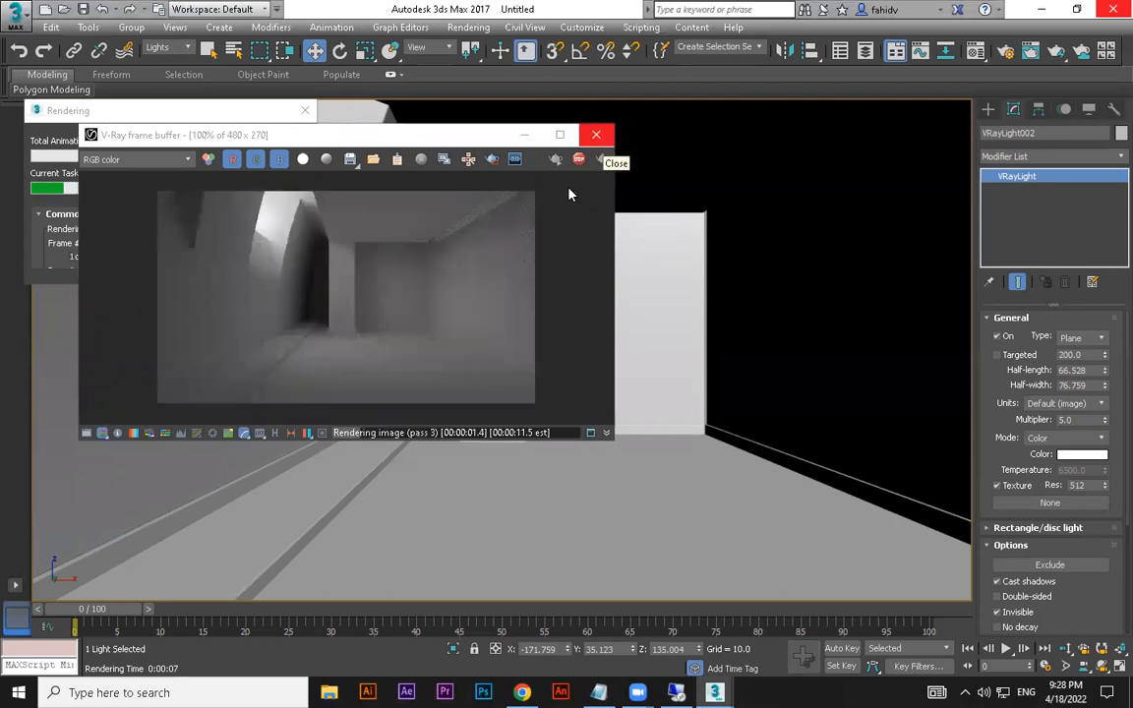
{"action": "left_click", "coordinate": [595, 136]}
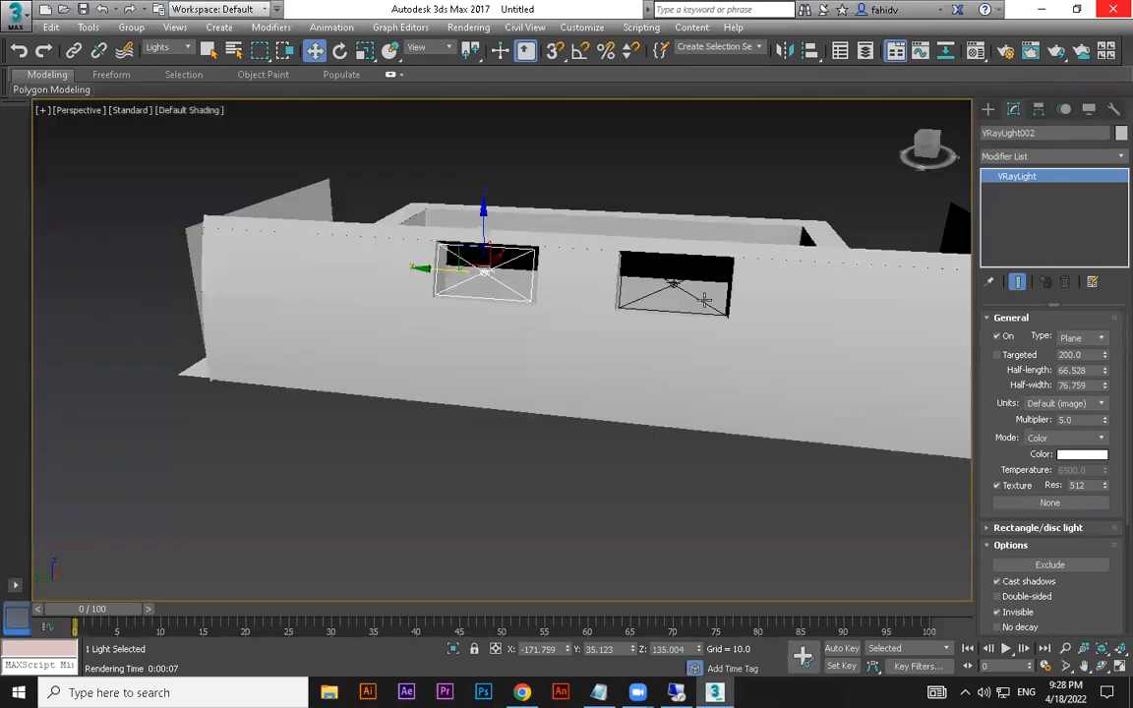
Set the multiplier of VRayLight001 to 10, then start a test render of the Camera01 view and cancel it.
{"action": "left_click", "coordinate": [634, 270]}
{"action": "left_click_drag", "start_coordinate": [1083, 420], "coordinate": [847, 415]}
{"action": "type", "text": "10"}
{"action": "key", "text": "Return"}
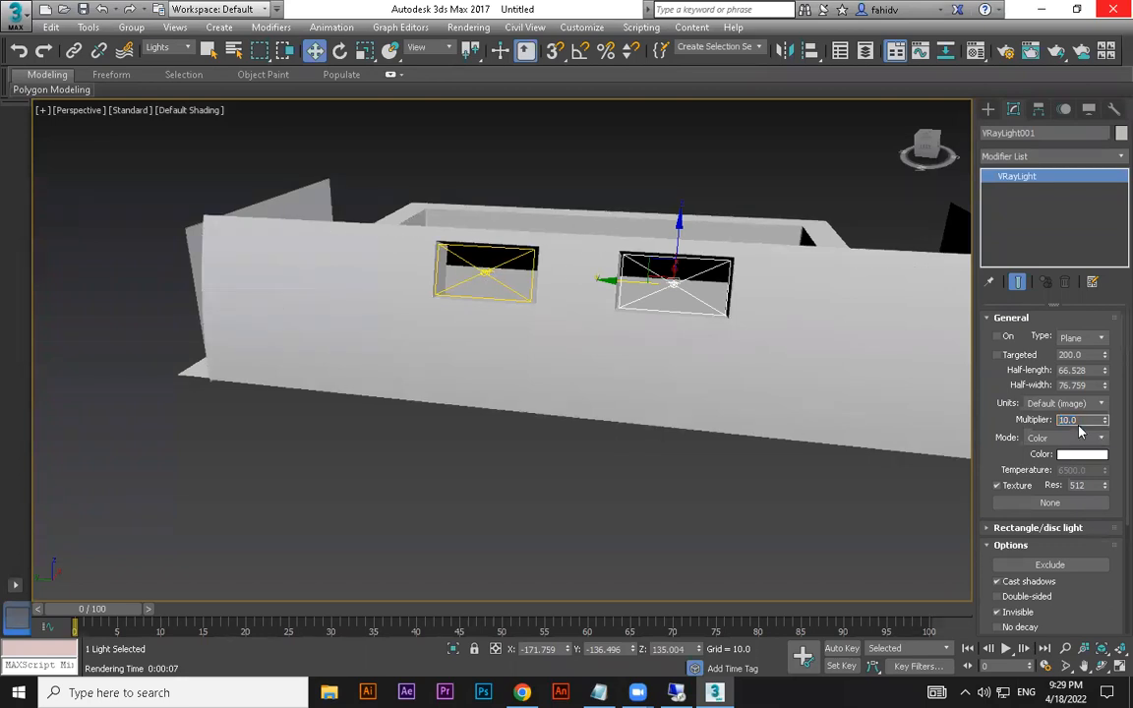
{"action": "left_click", "coordinate": [485, 272]}
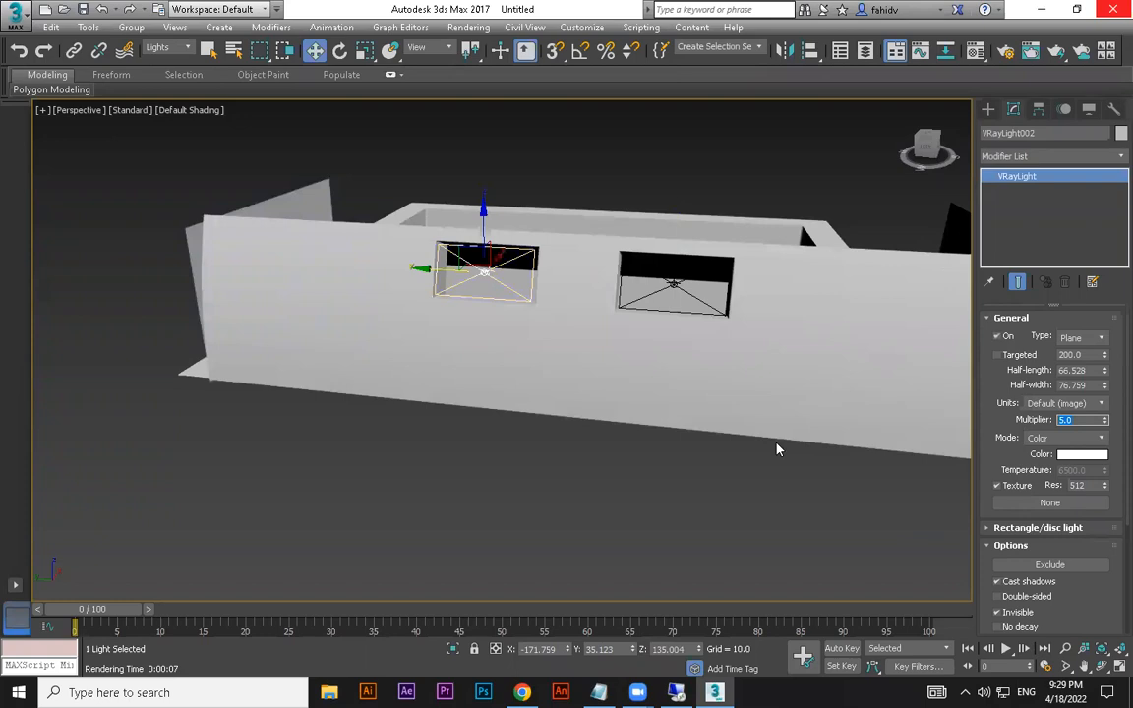
{"action": "key", "text": "c"}
{"action": "key", "text": "shift+q"}
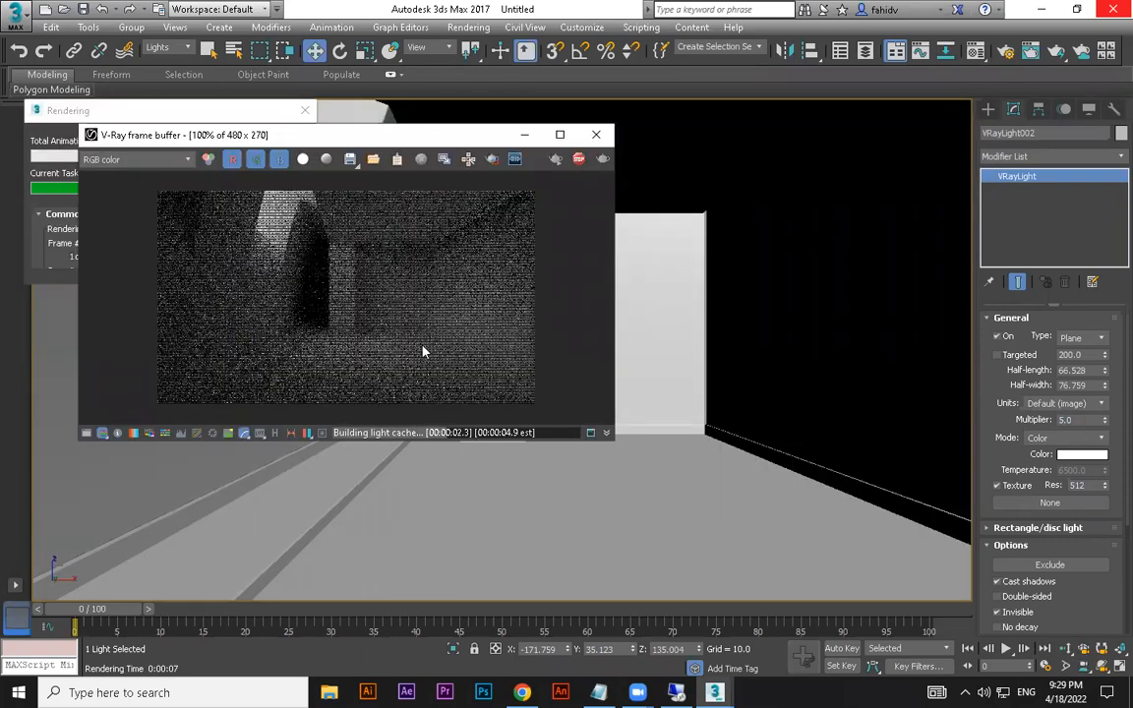
{"action": "left_click", "coordinate": [596, 135]}
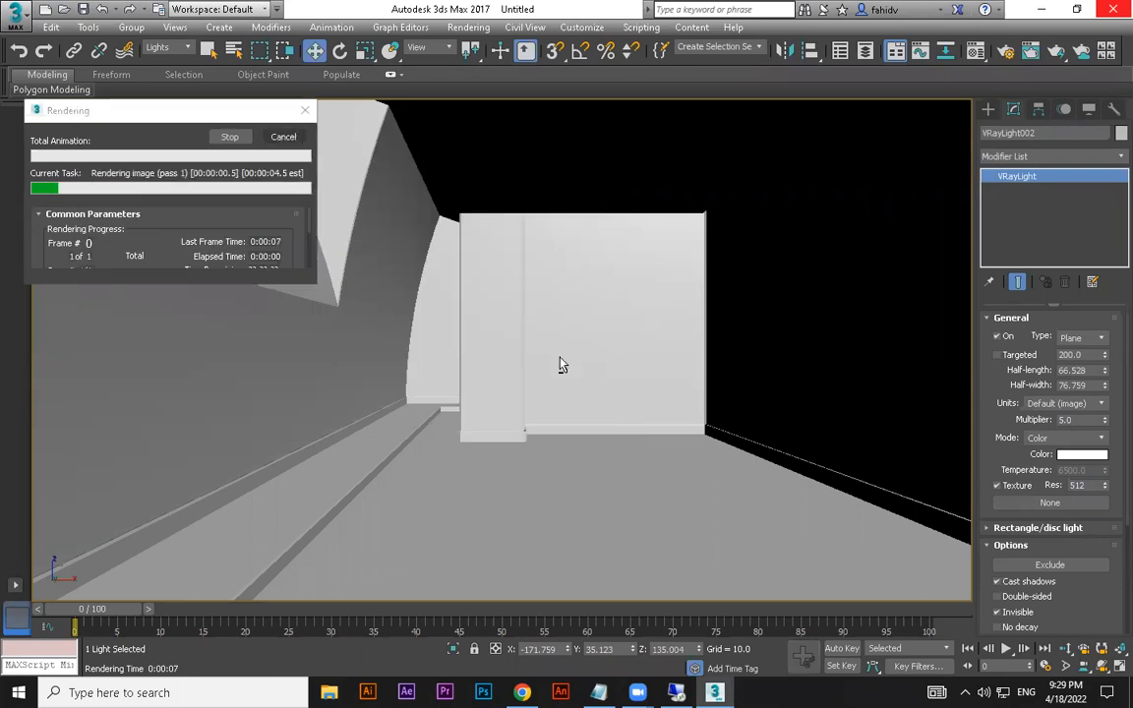
{"action": "key", "text": "Escape"}
Switch VRayLight001 back on with a multiplier of 5, test-render the Camera01 view and stop the render.
{"action": "middle_click_drag", "start_coordinate": [562, 365], "coordinate": [779, 367], "text": "alt"}
{"action": "middle_click_drag", "start_coordinate": [635, 278], "coordinate": [812, 315], "text": "alt"}
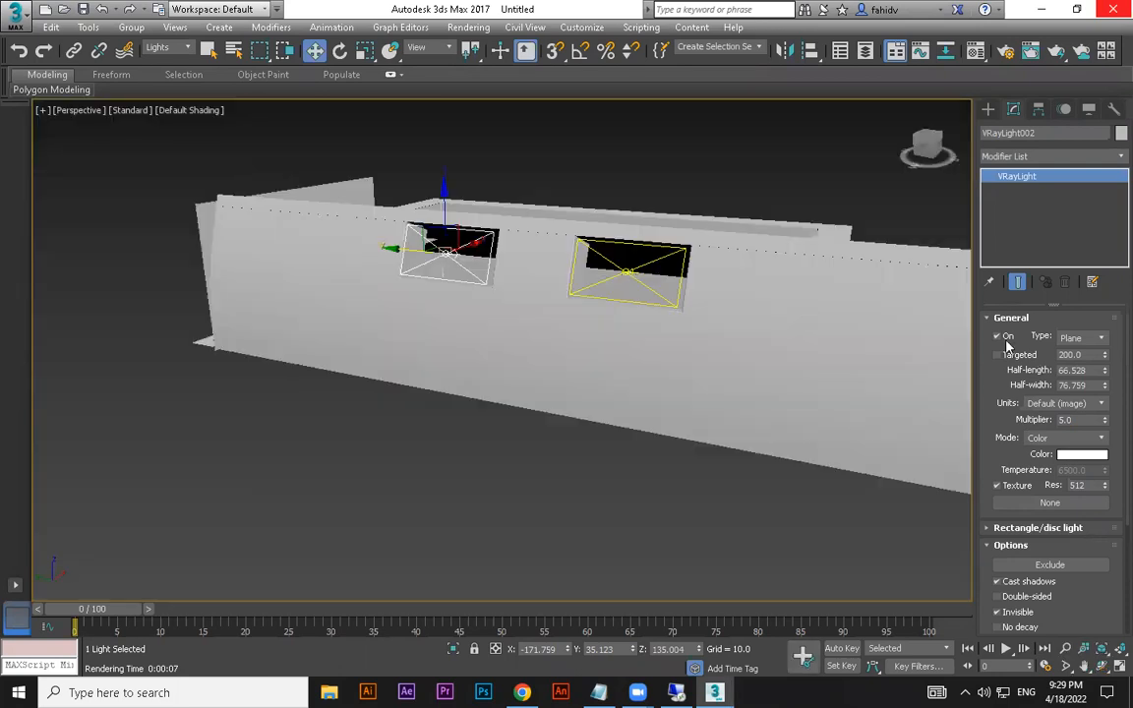
{"action": "double_click", "coordinate": [1086, 419]}
{"action": "type", "text": "5"}
{"action": "key", "text": "Return"}
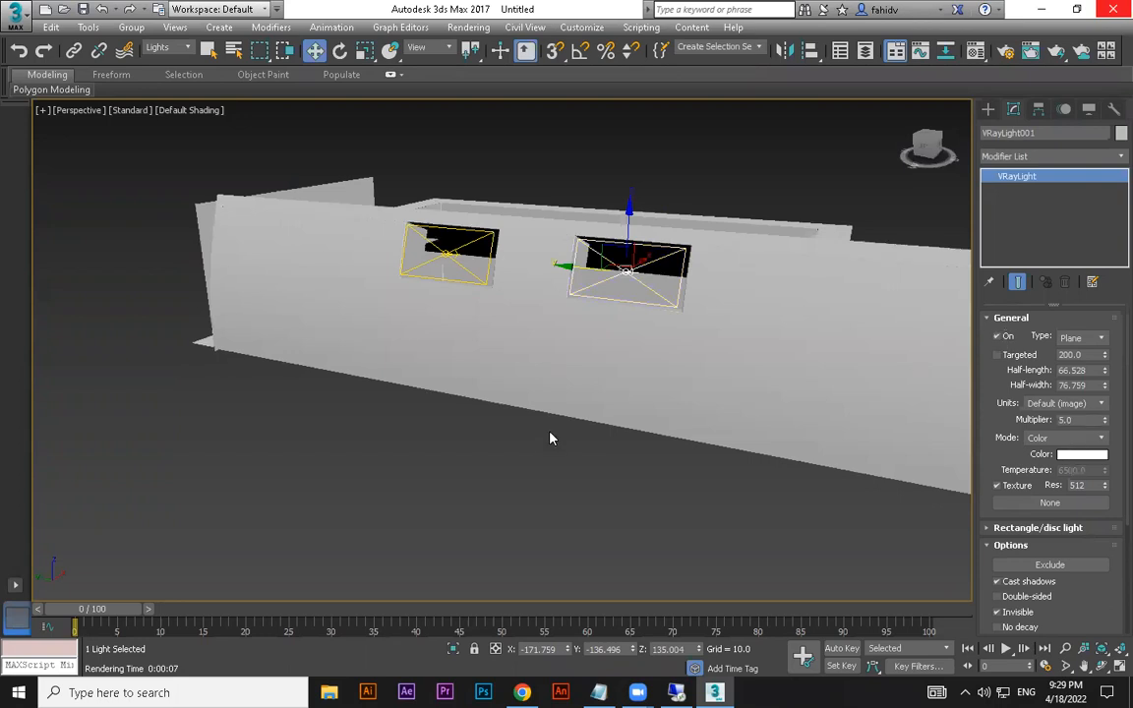
{"action": "key", "text": "c"}
{"action": "key", "text": "shift+q"}
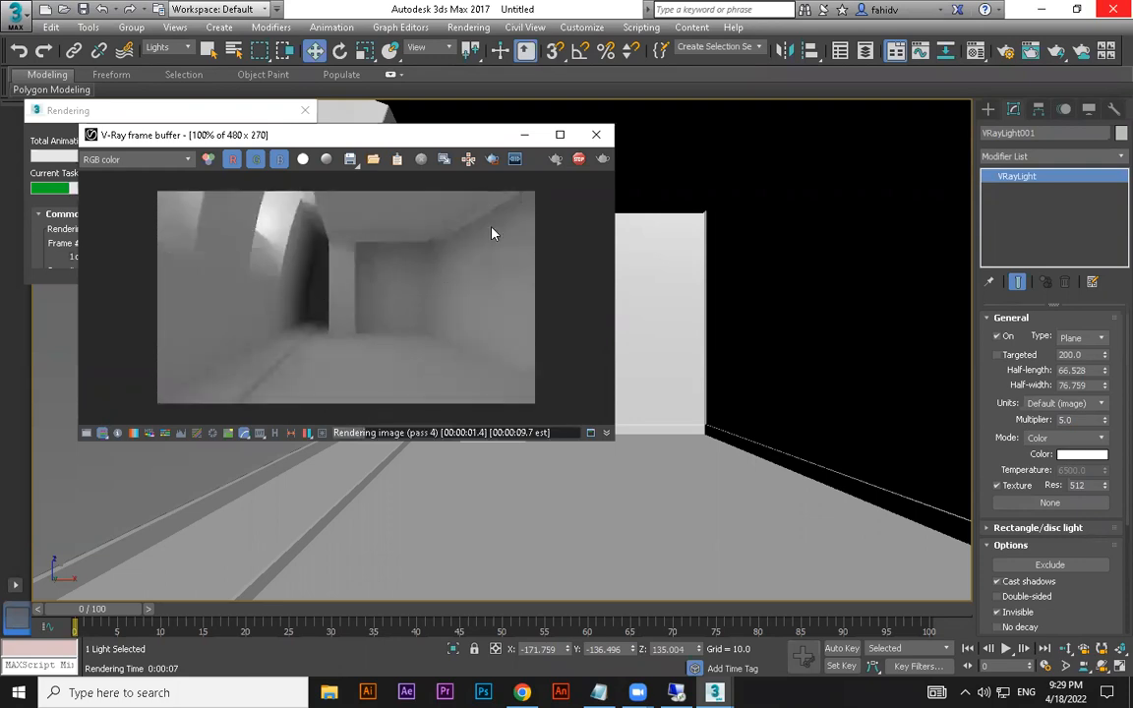
{"action": "left_click", "coordinate": [596, 135]}
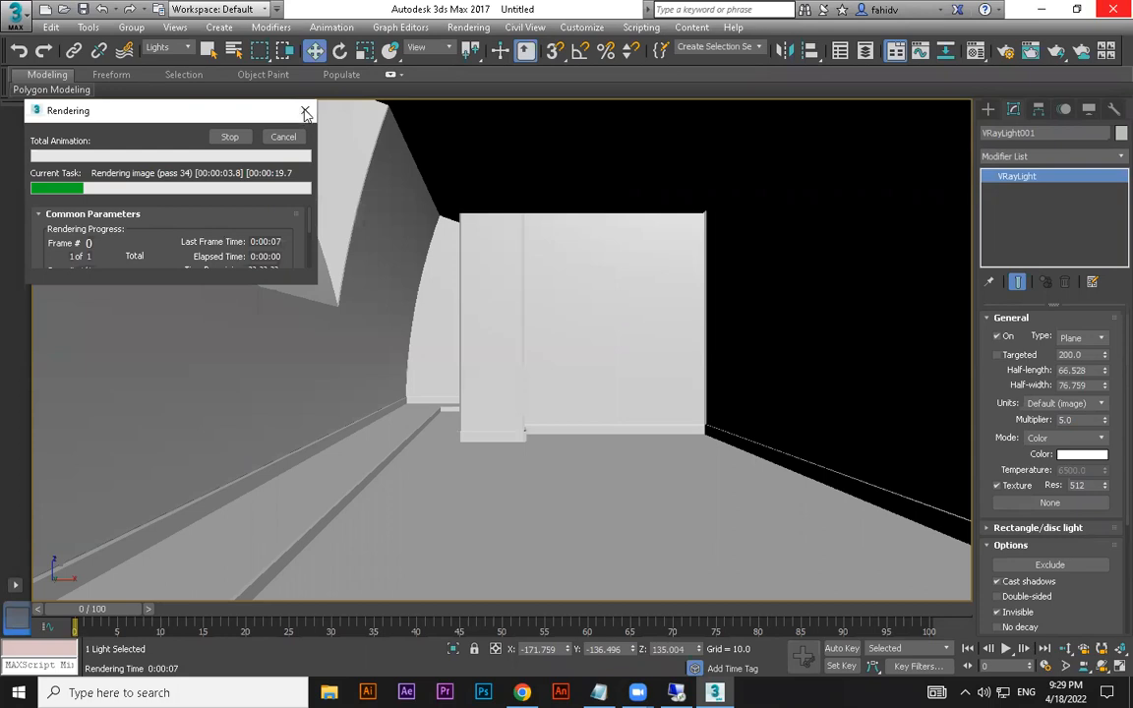
{"action": "left_click", "coordinate": [305, 112]}
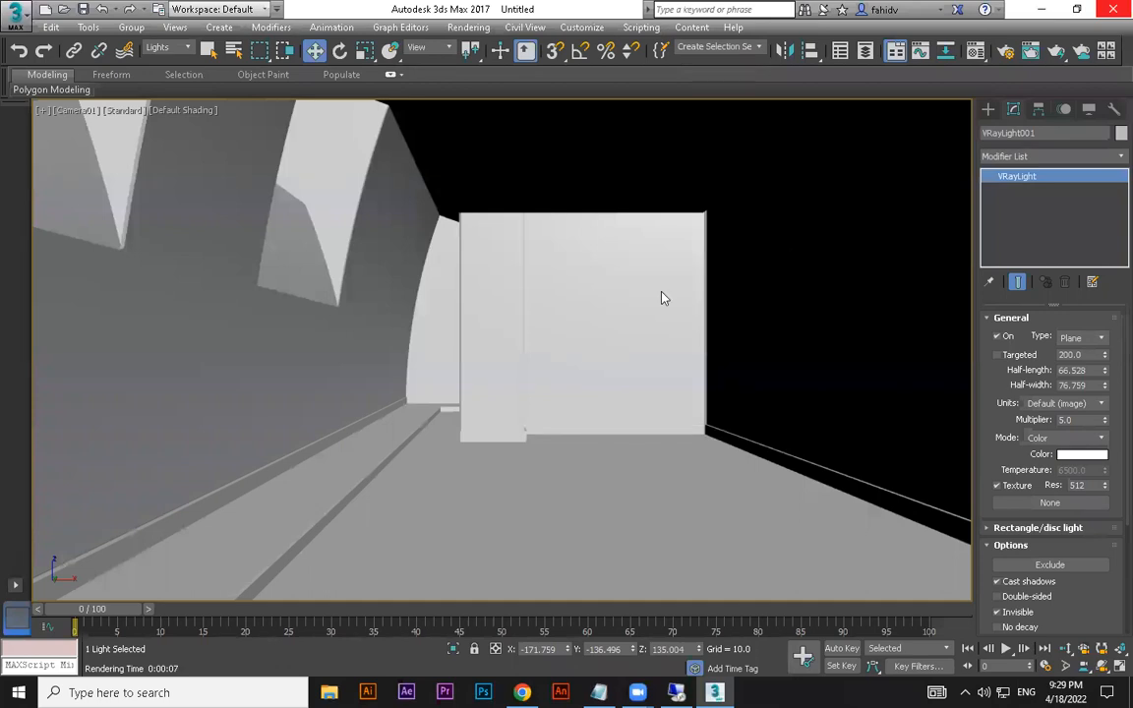
Draw a V-Ray plane light in the Left view beside the windows, with half-length about 39 and half-width about 82.
{"action": "key", "text": "p"}
{"action": "middle_click_drag", "start_coordinate": [626, 425], "coordinate": [645, 406]}
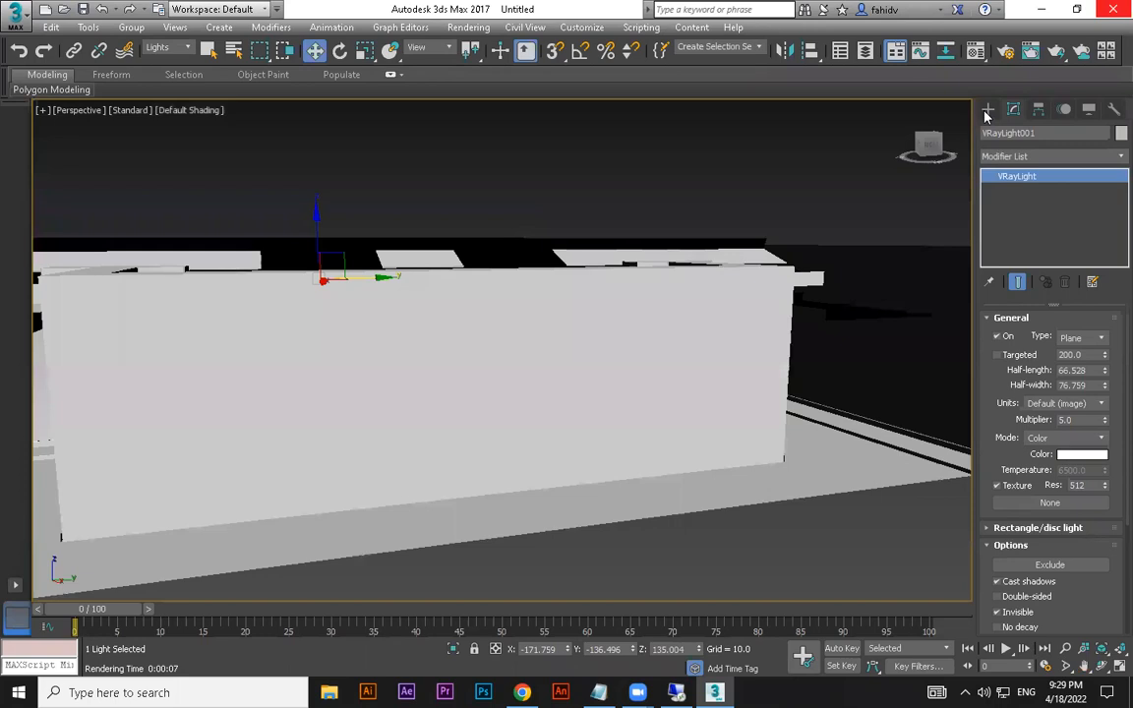
{"action": "left_click", "coordinate": [988, 110]}
{"action": "left_click", "coordinate": [1025, 206]}
{"action": "middle_click_drag", "start_coordinate": [700, 306], "coordinate": [657, 303]}
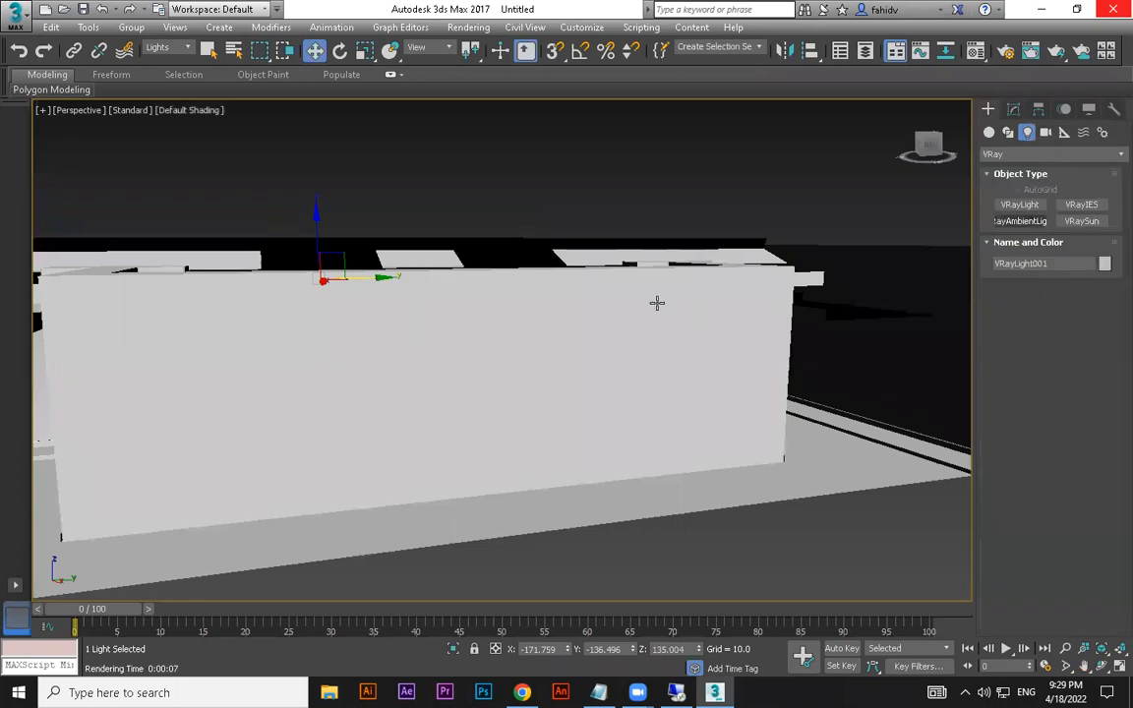
{"action": "key", "text": "f"}
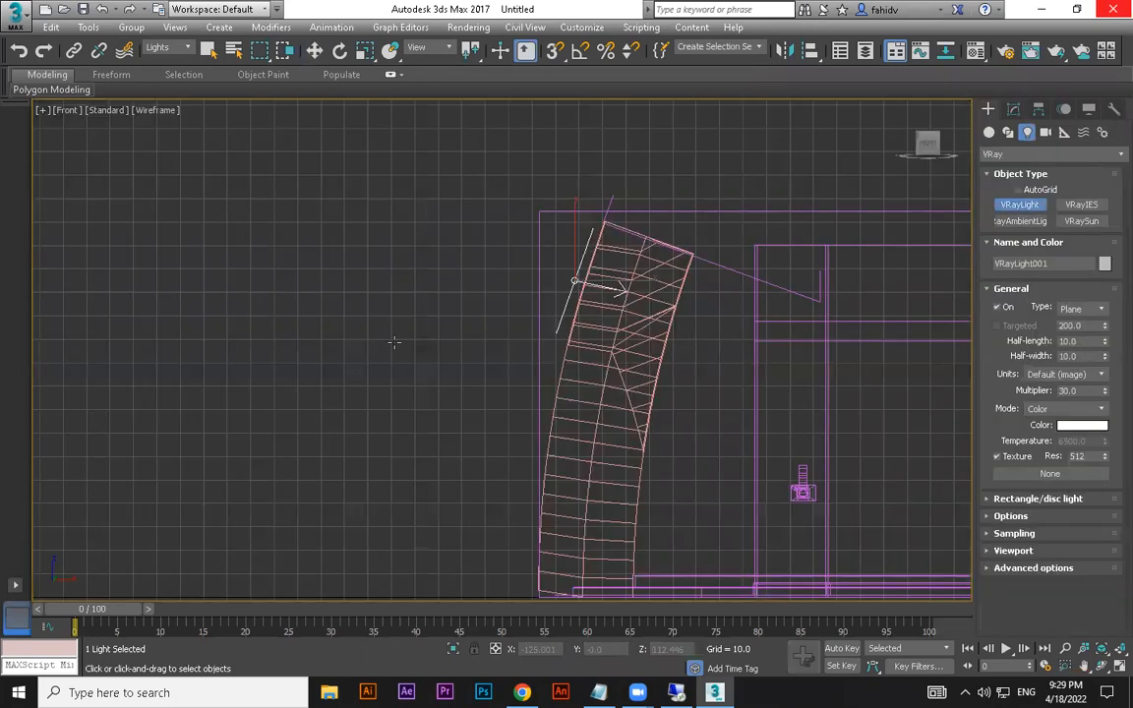
{"action": "key", "text": "l"}
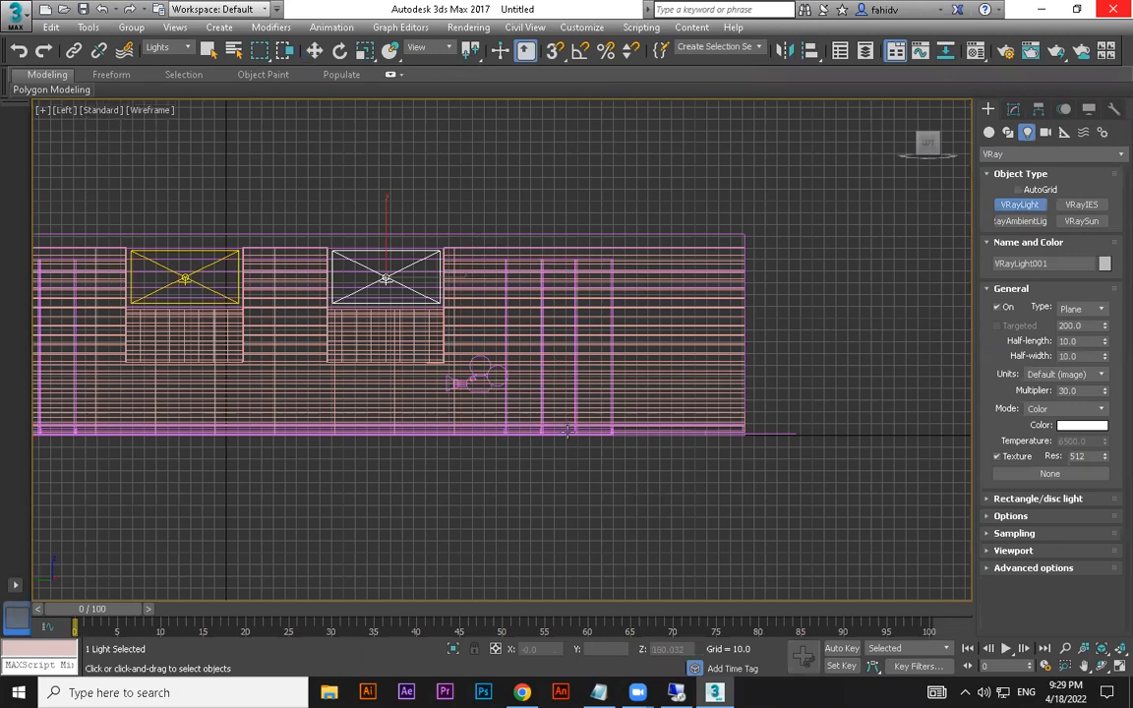
{"action": "left_click_drag", "start_coordinate": [478, 241], "coordinate": [568, 429]}
Move the new plane light into the passage between the inner and outer walls, at about Y 275 and Z 56.
{"action": "key", "text": "p"}
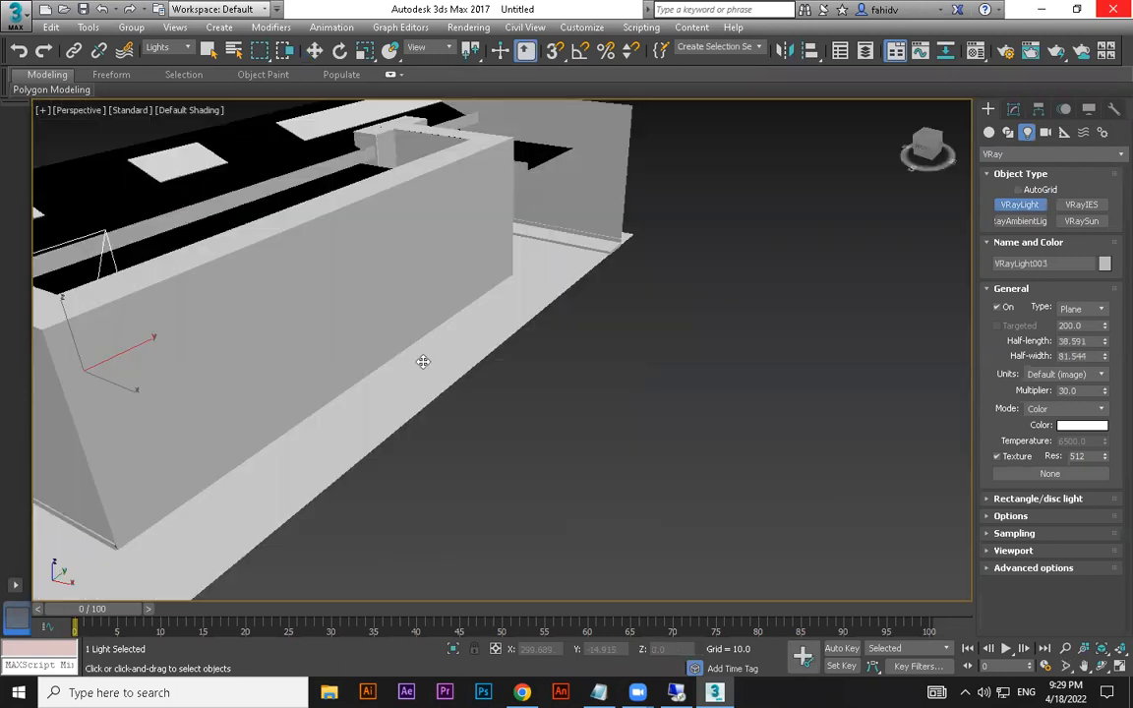
{"action": "scroll", "coordinate": [423, 362], "scroll_direction": "down", "scroll_amount": 5}
{"action": "key", "text": "w"}
{"action": "left_click_drag", "start_coordinate": [421, 366], "coordinate": [571, 271]}
{"action": "middle_click_drag", "start_coordinate": [543, 352], "coordinate": [576, 204], "text": "alt"}
{"action": "scroll", "coordinate": [588, 294], "scroll_direction": "up", "scroll_amount": 5}
{"action": "left_click_drag", "start_coordinate": [576, 201], "coordinate": [651, 205]}
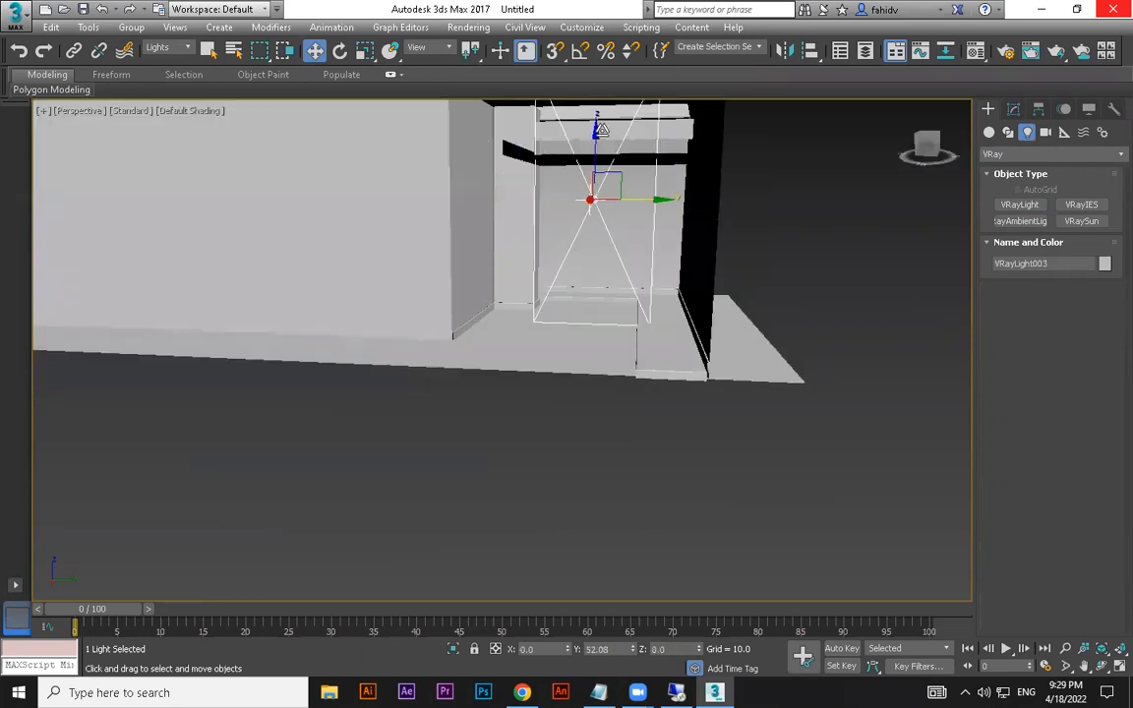
{"action": "key", "text": "r"}
{"action": "key", "text": "w"}
{"action": "left_click_drag", "start_coordinate": [600, 152], "coordinate": [599, 229]}
{"action": "left_click_drag", "start_coordinate": [676, 245], "coordinate": [694, 245]}
{"action": "middle_click_drag", "start_coordinate": [614, 286], "coordinate": [618, 237], "text": "alt"}
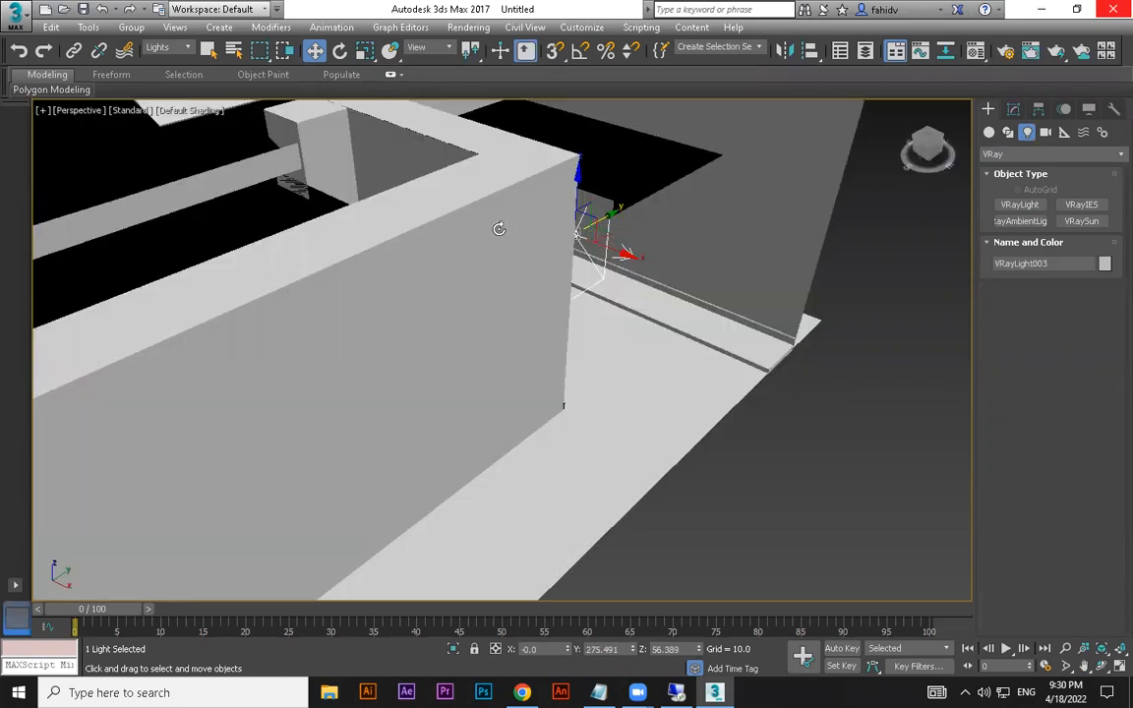
Rotate the new plane light with angle snap on to X 90, Y 0, Z 90 degrees.
{"action": "scroll", "coordinate": [499, 228], "scroll_direction": "up", "scroll_amount": 3}
{"action": "key", "text": "e"}
{"action": "left_click_drag", "start_coordinate": [598, 247], "coordinate": [685, 222]}
{"action": "key", "text": "a"}
{"action": "middle_click_drag", "start_coordinate": [614, 292], "coordinate": [581, 301], "text": "alt"}
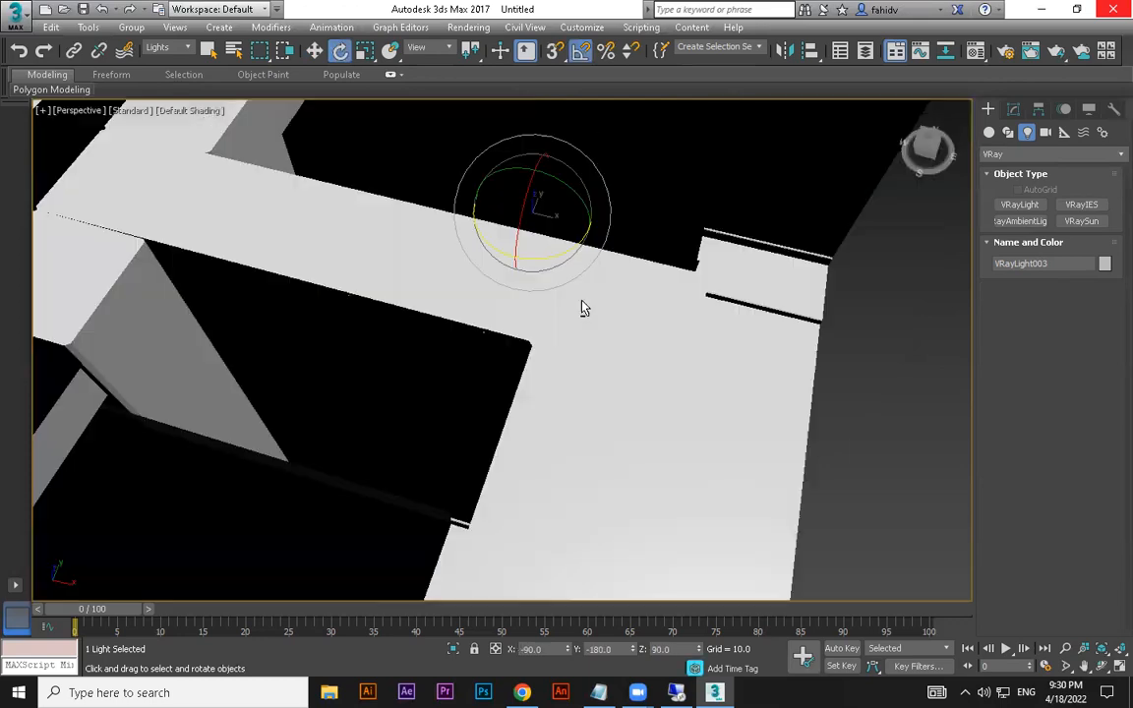
{"action": "left_click_drag", "start_coordinate": [474, 238], "coordinate": [663, 300]}
{"action": "middle_click_drag", "start_coordinate": [665, 303], "coordinate": [451, 227], "text": "alt"}
{"action": "left_click_drag", "start_coordinate": [453, 228], "coordinate": [564, 247]}
{"action": "middle_click_drag", "start_coordinate": [522, 234], "coordinate": [513, 240], "text": "alt"}
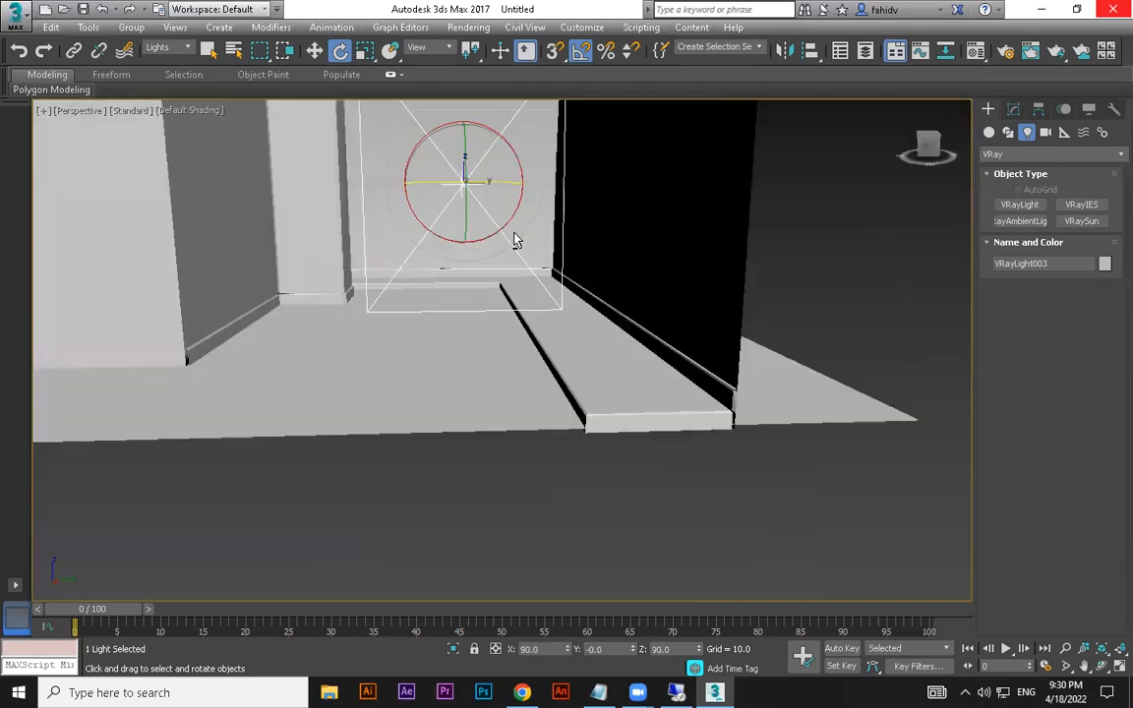
Make VRayLight003 invisible in its options and return to the Camera01 view.
{"action": "left_click", "coordinate": [1016, 109]}
{"action": "scroll", "coordinate": [1043, 571], "scroll_direction": "down", "scroll_amount": 2}
{"action": "scroll", "coordinate": [1013, 443], "scroll_direction": "down", "scroll_amount": 3}
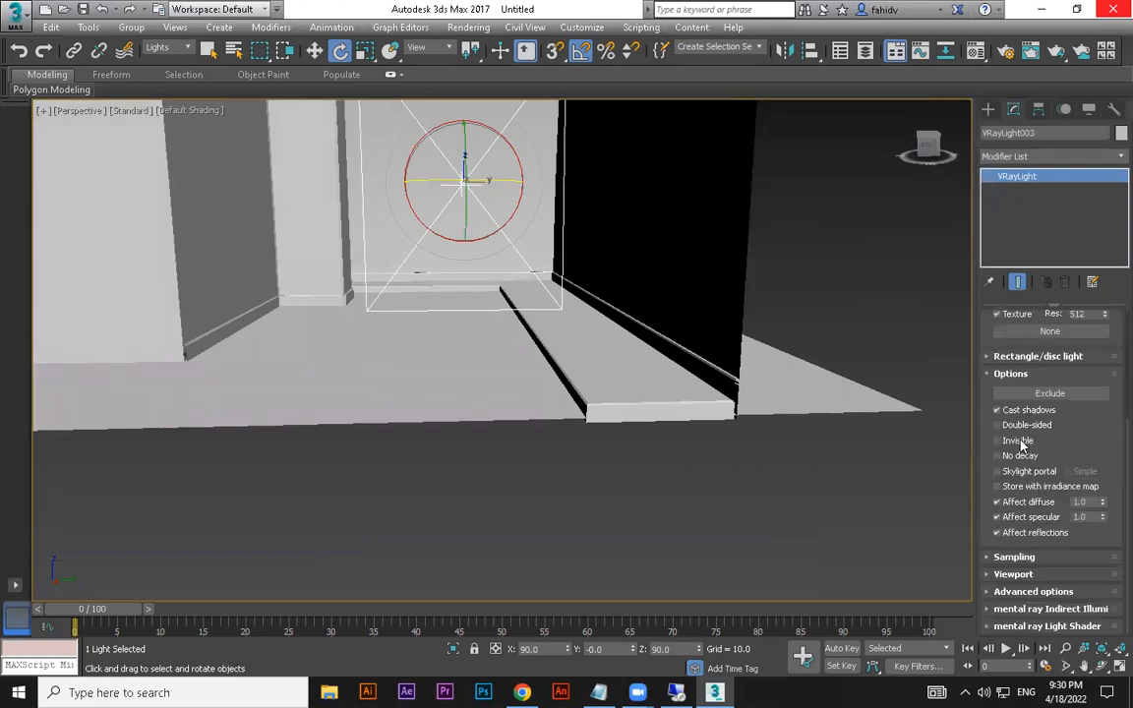
{"action": "left_click", "coordinate": [1016, 440]}
{"action": "key", "text": "c"}
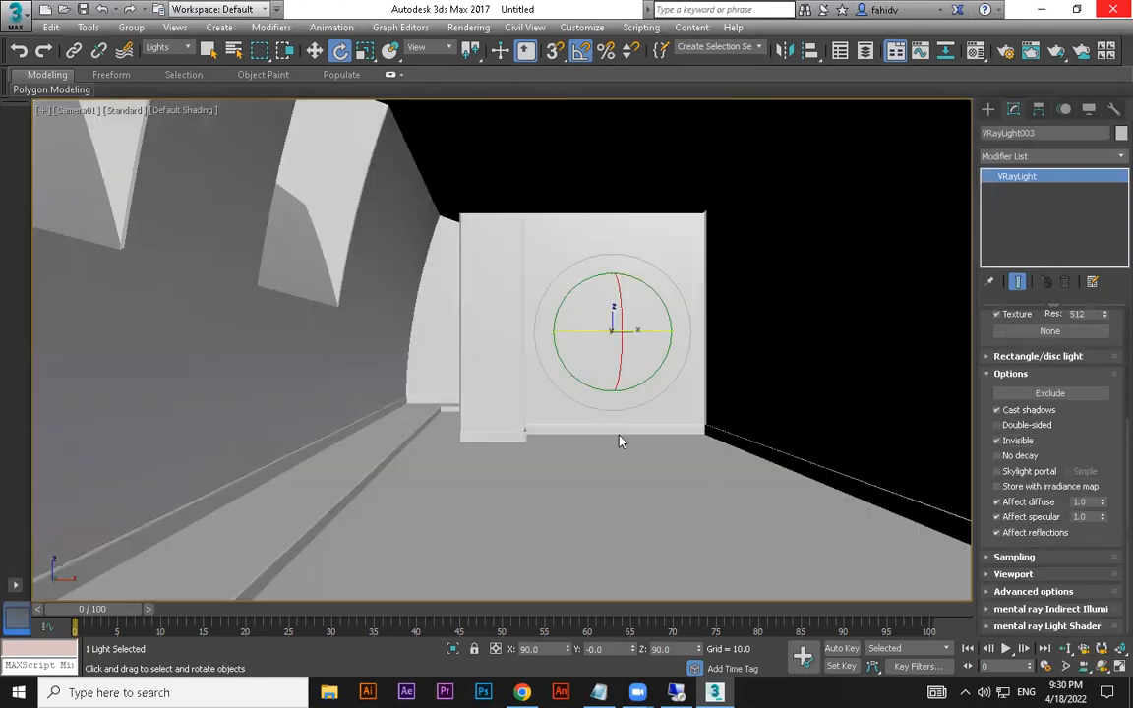
Test-render the Camera01 view and set VRayLight003's multiplier to 3.
{"action": "key", "text": "shift+q"}
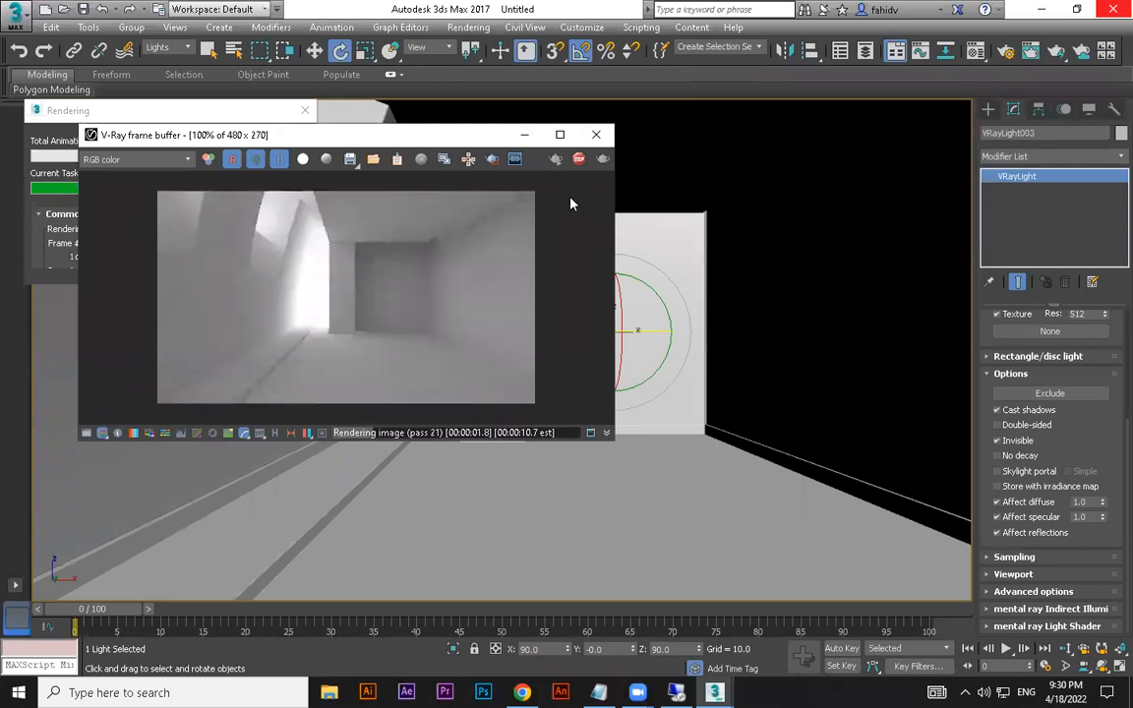
{"action": "left_click", "coordinate": [1094, 446]}
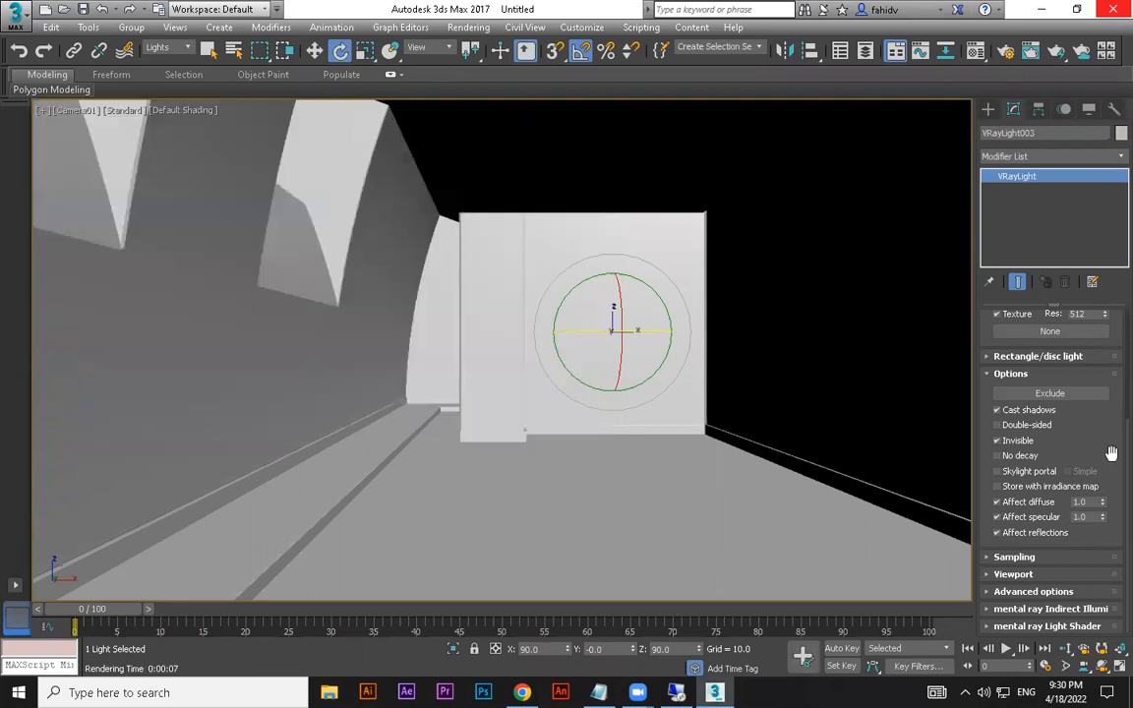
{"action": "scroll", "coordinate": [1086, 374], "scroll_direction": "up", "scroll_amount": 3}
{"action": "left_click", "coordinate": [1086, 374]}
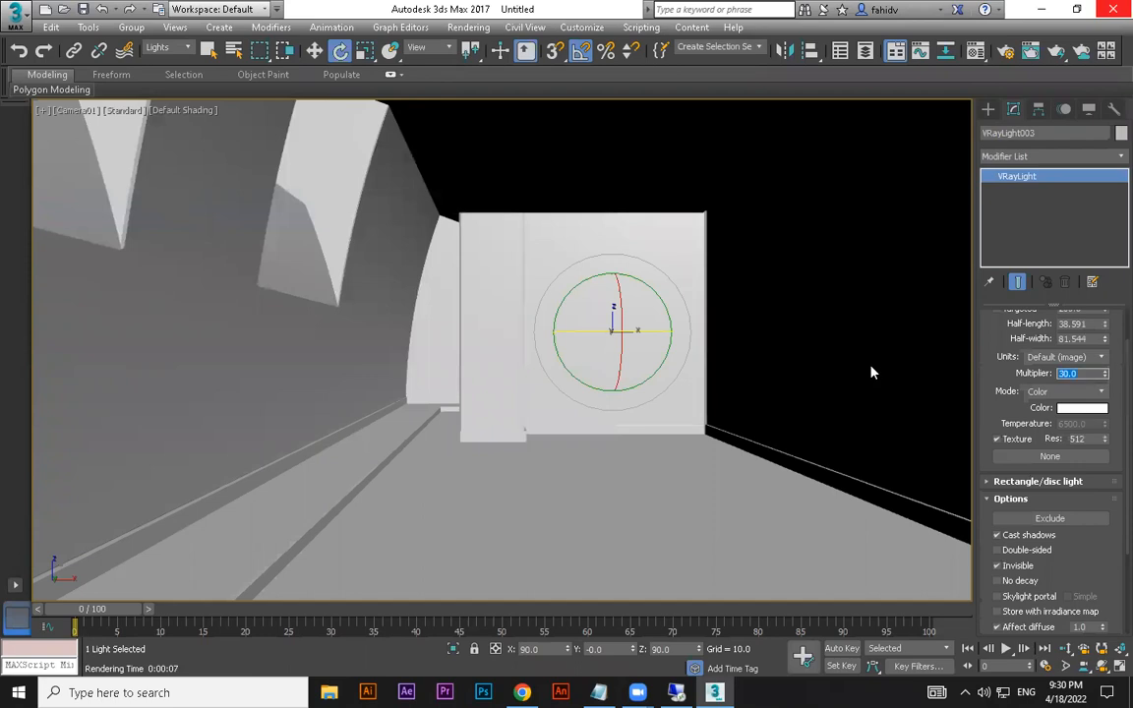
{"action": "type", "text": "3"}
Tint VRayLight003's color light cyan (RGB 133, 255, 231) and test-render the camera view.
{"action": "left_click", "coordinate": [451, 316]}
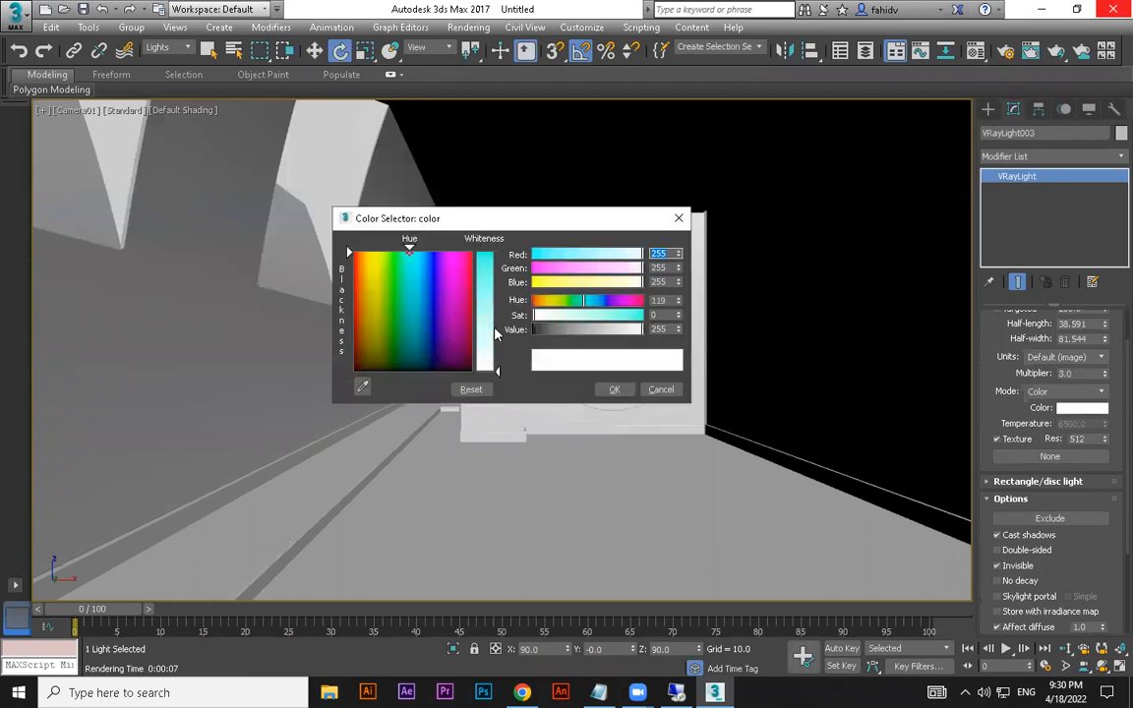
{"action": "left_click", "coordinate": [614, 389]}
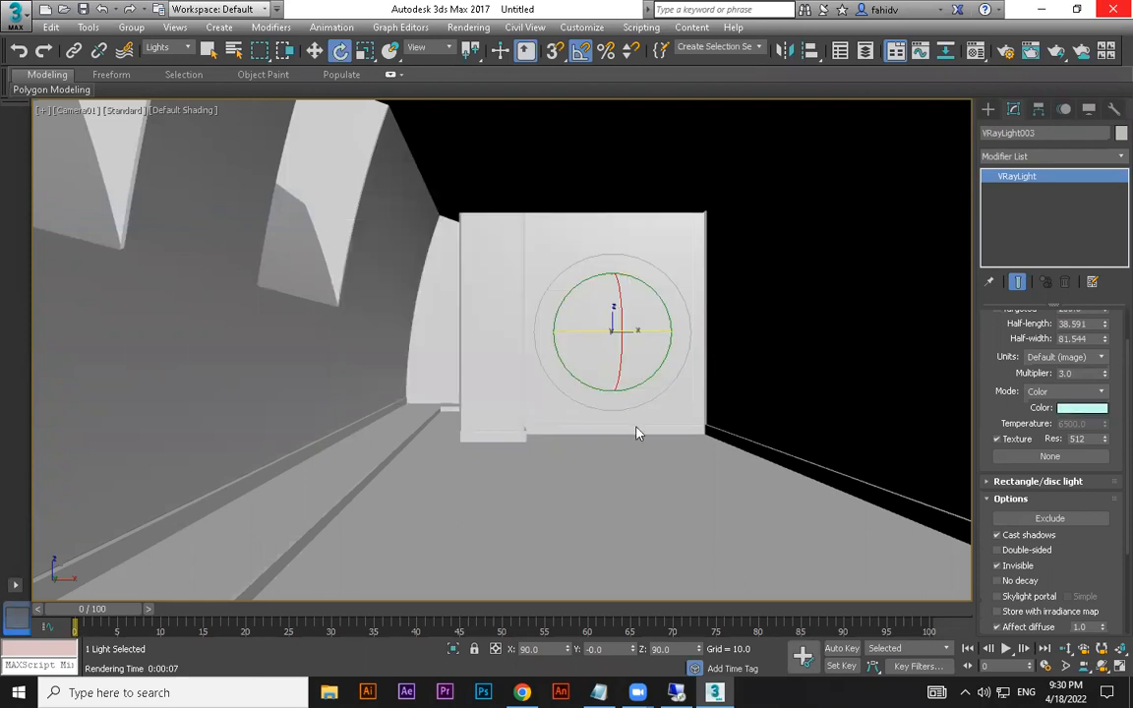
{"action": "key", "text": "shift+q"}
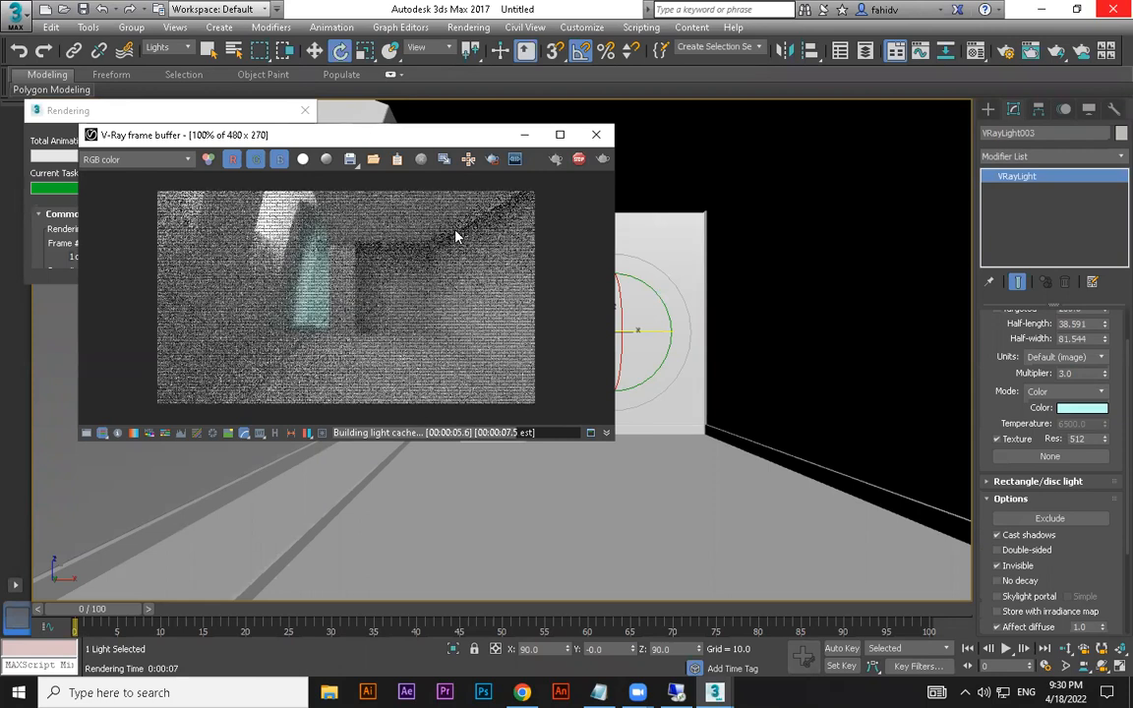
{"action": "left_click", "coordinate": [596, 135]}
Lighten VRayLight003's color to a nearly white cyan and test-render the camera view, inspecting the passage up close.
{"action": "left_click", "coordinate": [1082, 408]}
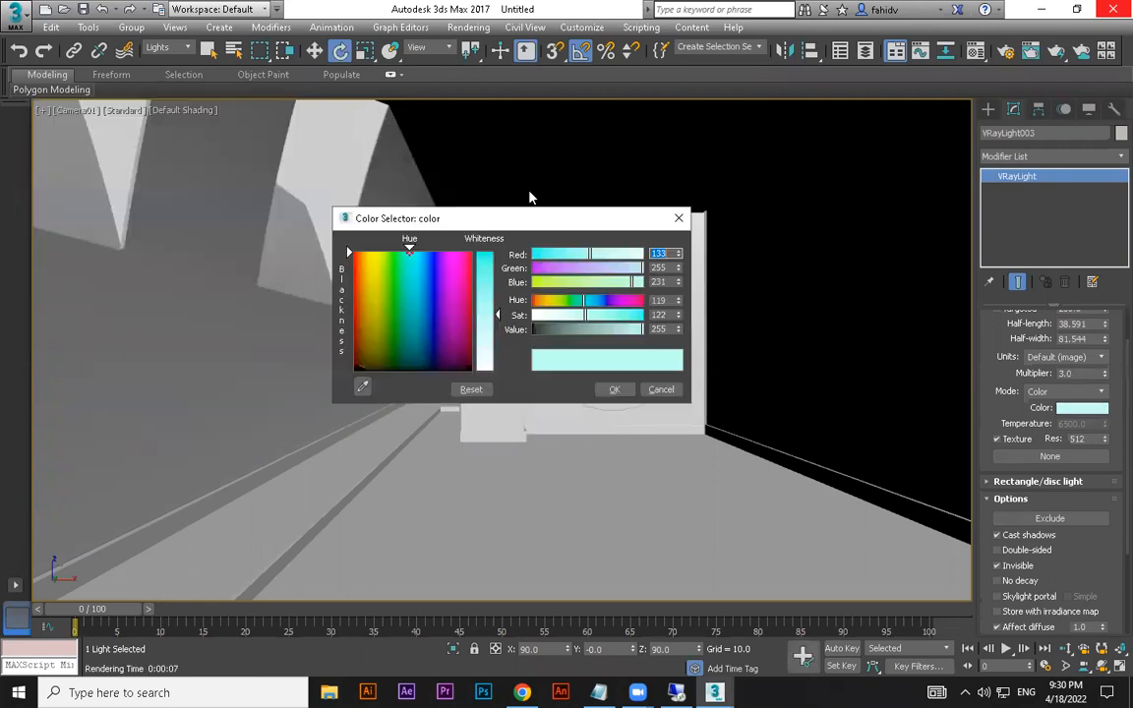
{"action": "left_click_drag", "start_coordinate": [497, 359], "coordinate": [497, 352]}
{"action": "key", "text": "shift+q"}
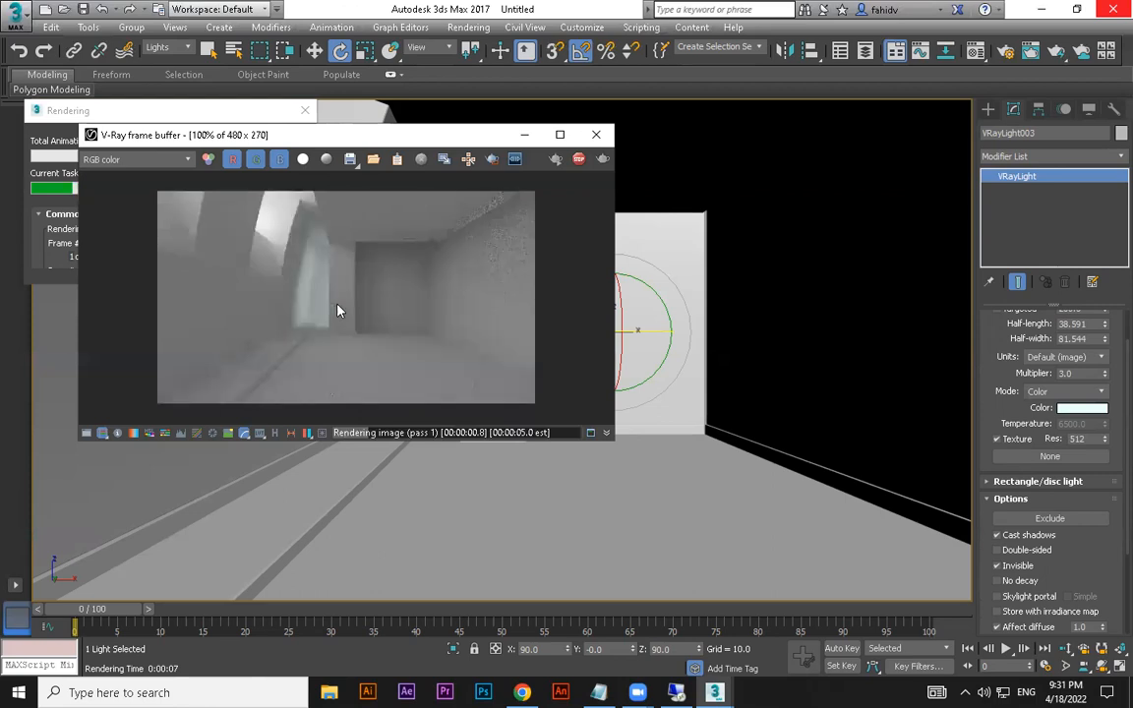
{"action": "scroll", "coordinate": [302, 254], "scroll_direction": "up", "scroll_amount": 1}
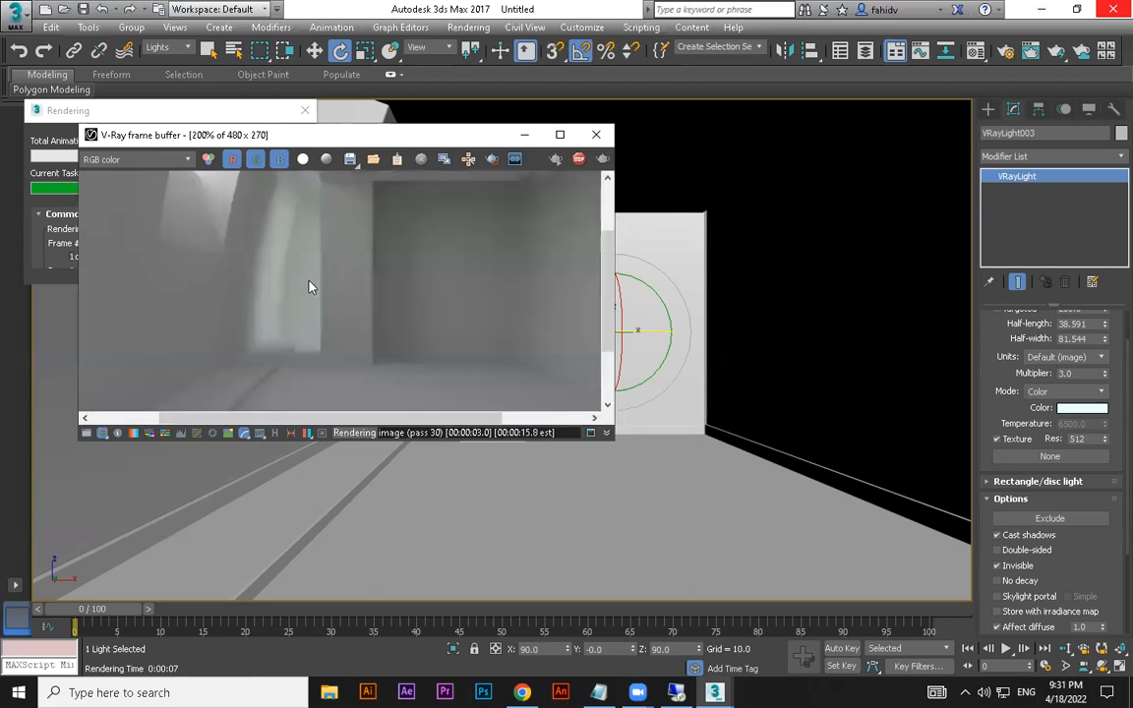
{"action": "scroll", "coordinate": [315, 280], "scroll_direction": "down", "scroll_amount": 1}
{"action": "left_click", "coordinate": [596, 136]}
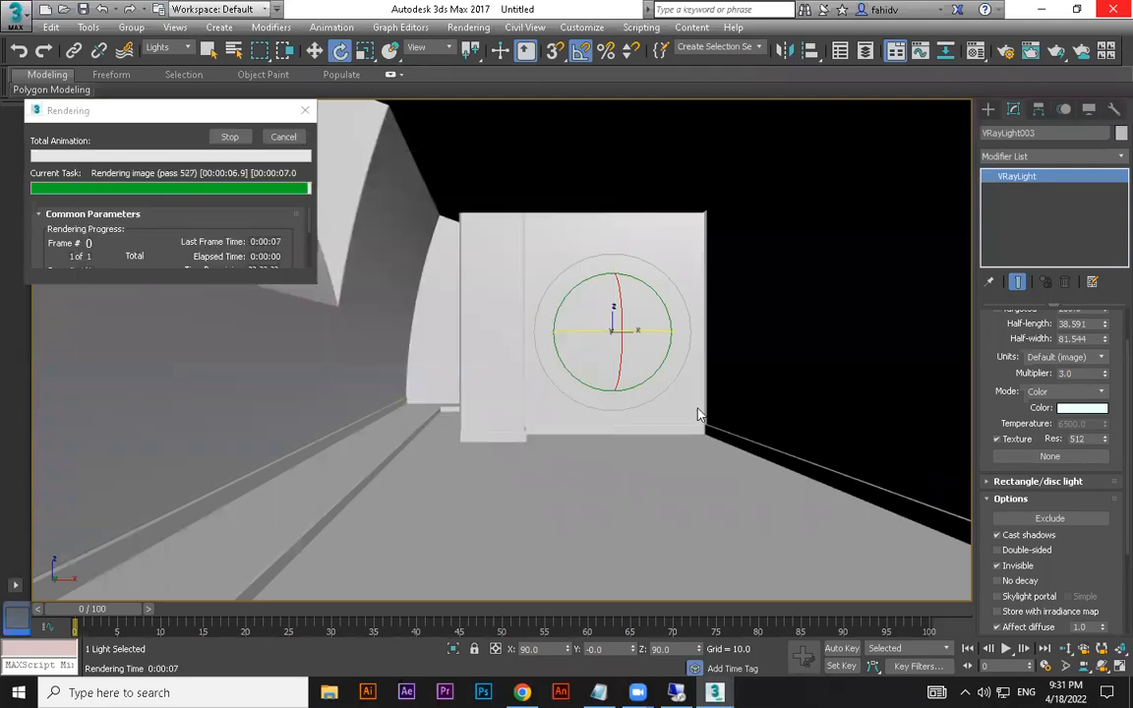
Draw a V-Ray plane light in the Perspective view beside the building, with half-length about 99 and half-width about 268.
{"action": "key", "text": "p"}
{"action": "middle_click_drag", "start_coordinate": [813, 381], "coordinate": [827, 444], "text": "alt"}
{"action": "left_click", "coordinate": [989, 109]}
{"action": "left_click", "coordinate": [1017, 205]}
{"action": "left_click_drag", "start_coordinate": [902, 521], "coordinate": [760, 337]}
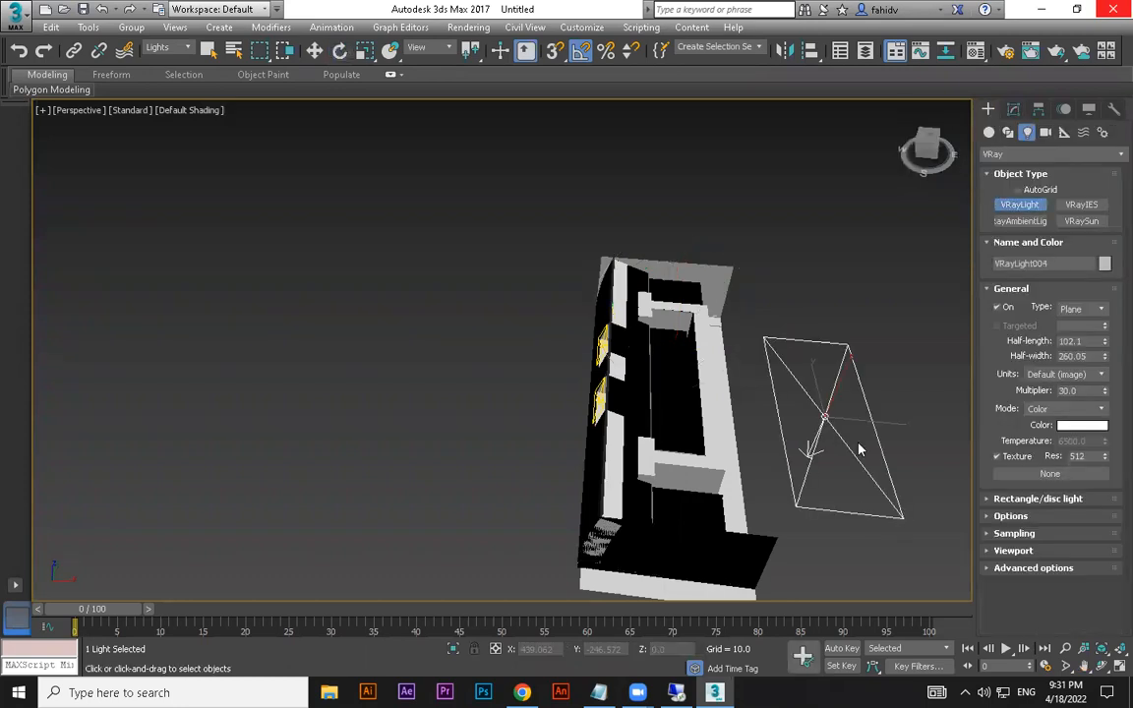
Move the new plane light above the inner room, at about X -29, Y 7 and Z 142.
{"action": "key", "text": "w"}
{"action": "middle_click_drag", "start_coordinate": [668, 457], "coordinate": [624, 455], "text": "alt"}
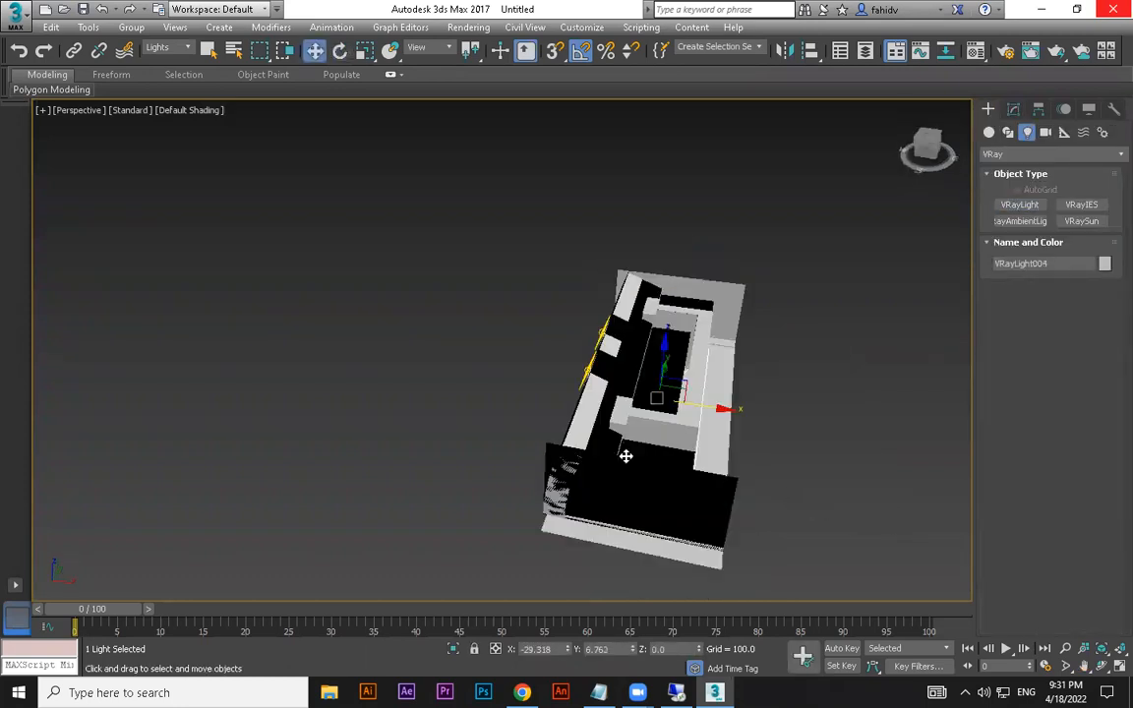
{"action": "middle_click_drag", "start_coordinate": [613, 337], "coordinate": [590, 324], "text": "alt"}
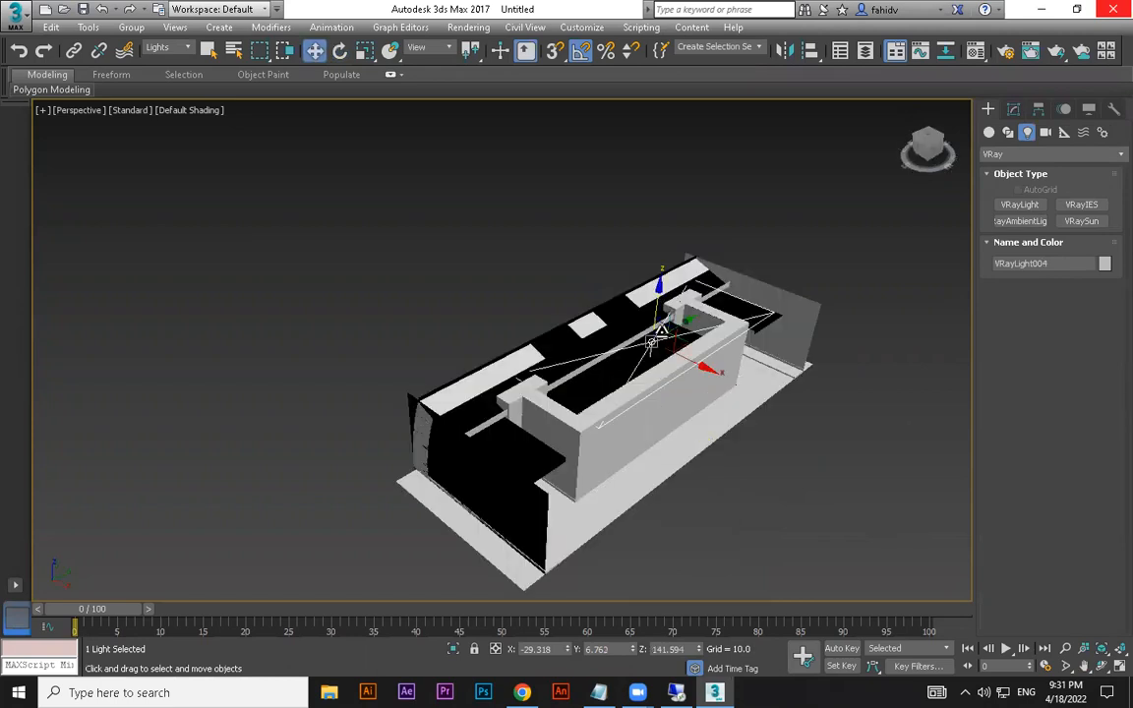
Scale the new plane light to fit the open top of the inner room and center it at about X -16, Y -75.
{"action": "key", "text": "r"}
{"action": "left_click_drag", "start_coordinate": [669, 349], "coordinate": [710, 393]}
{"action": "key", "text": "w"}
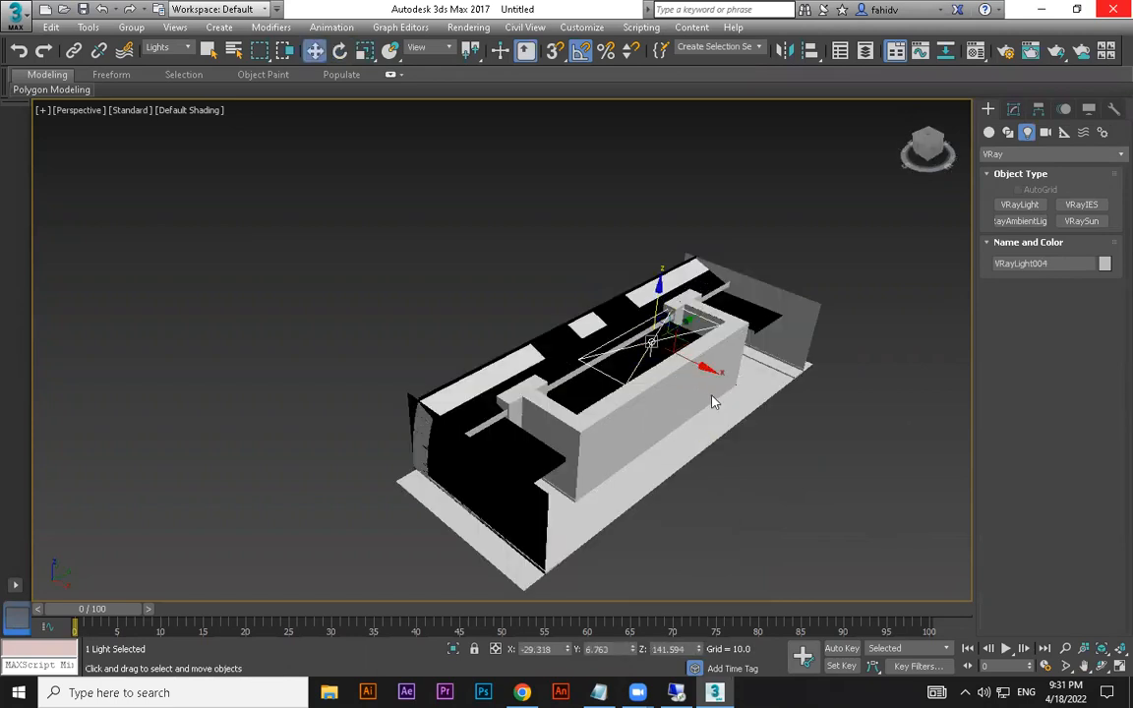
{"action": "middle_click_drag", "start_coordinate": [709, 381], "coordinate": [710, 397], "text": "alt"}
{"action": "key", "text": "r"}
{"action": "left_click_drag", "start_coordinate": [686, 374], "coordinate": [644, 376]}
{"action": "key", "text": "w"}
{"action": "key", "text": "r"}
{"action": "left_click_drag", "start_coordinate": [593, 415], "coordinate": [581, 427]}
{"action": "key", "text": "w"}
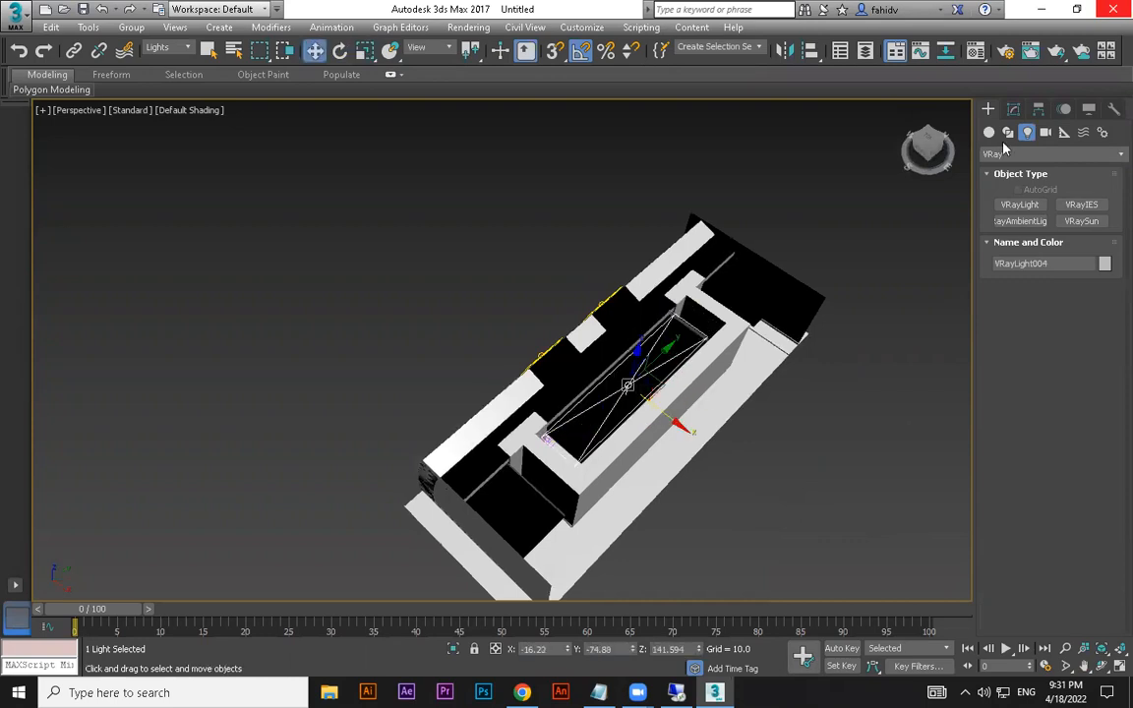
Set VRayLight004's multiplier to 3 and start a test render from the Camera01 view.
{"action": "left_click_drag", "start_coordinate": [997, 340], "coordinate": [1001, 387]}
{"action": "left_click_drag", "start_coordinate": [1081, 420], "coordinate": [924, 420]}
{"action": "type", "text": "3"}
{"action": "key", "text": "Return"}
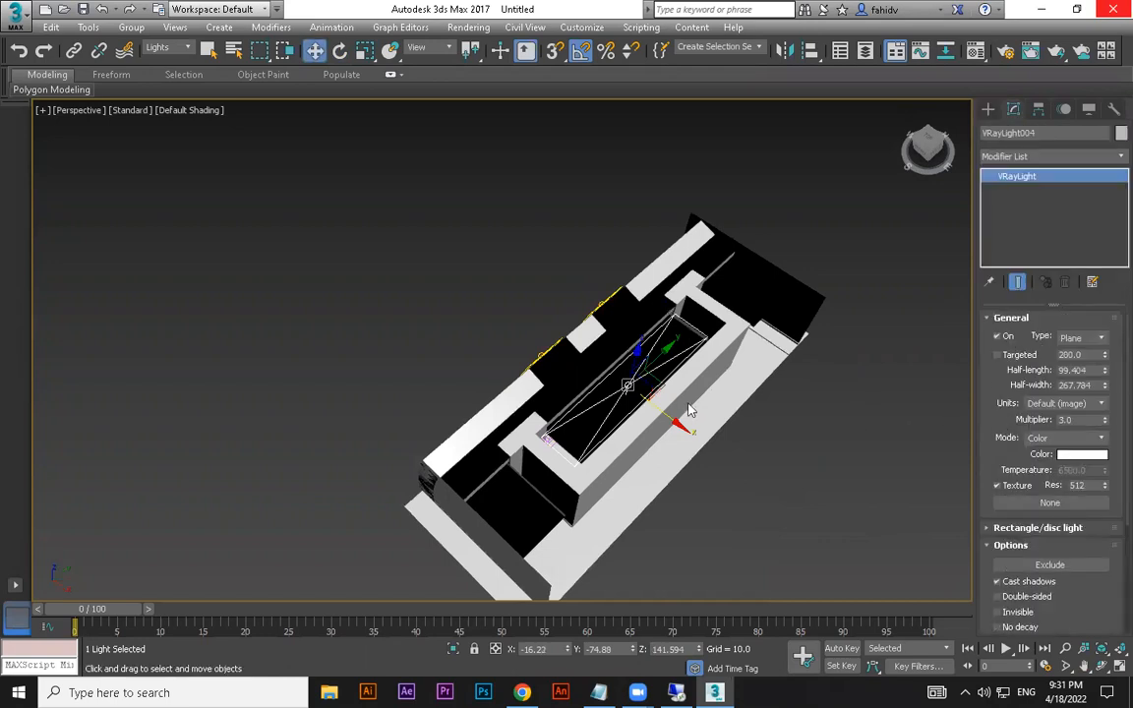
{"action": "key", "text": "c"}
{"action": "key", "text": "shift+q"}
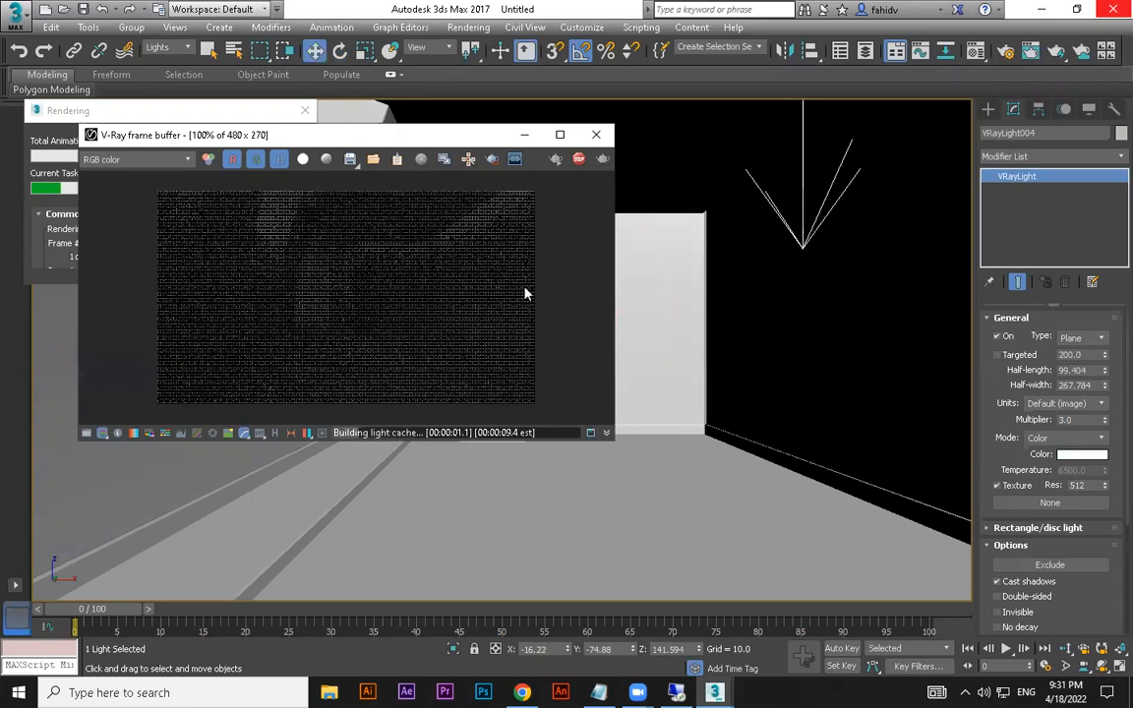